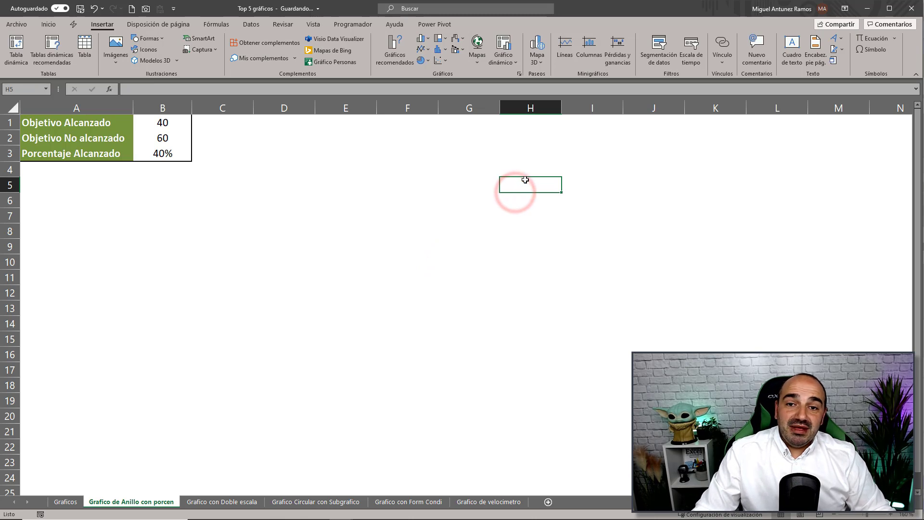
- Examine the labels in the objectives table and the contents and formulas of cells B1 to B3
click(383, 204)
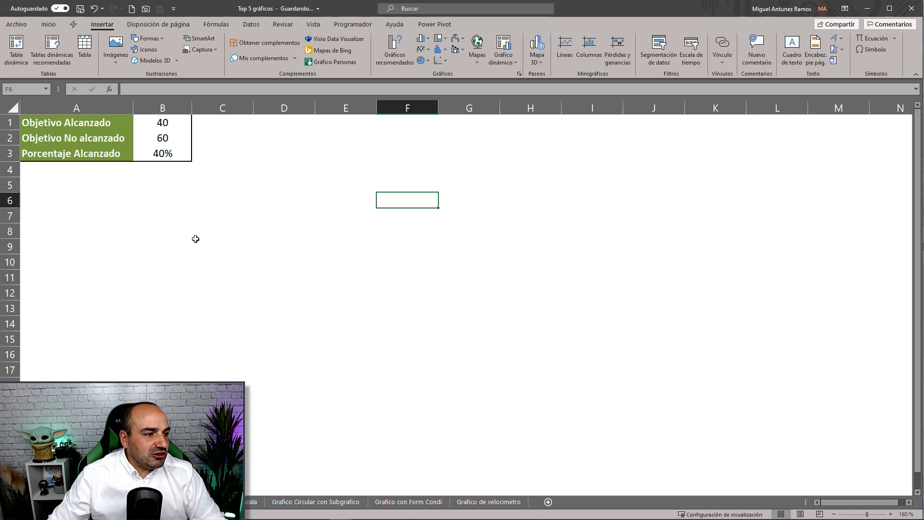
click(76, 119)
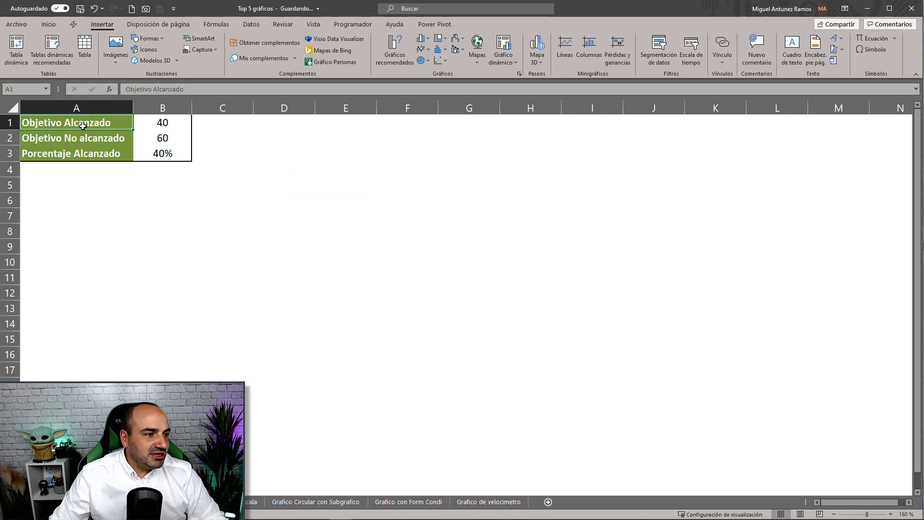
drag(83, 120, 82, 138)
click(891, 514)
click(892, 514)
click(891, 514)
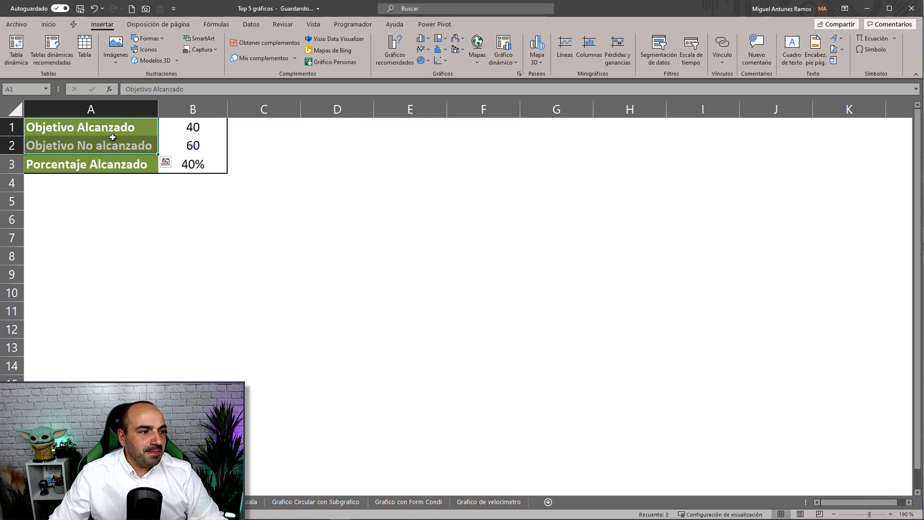
click(185, 134)
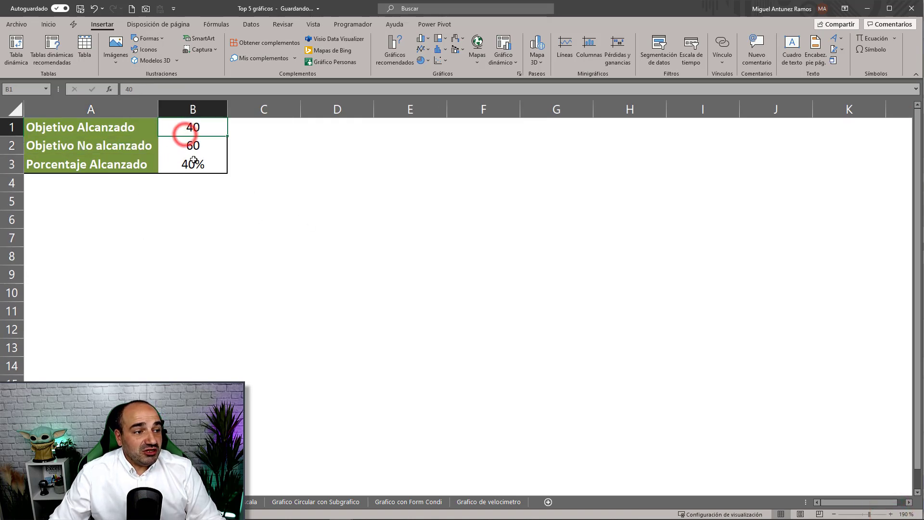
click(179, 143)
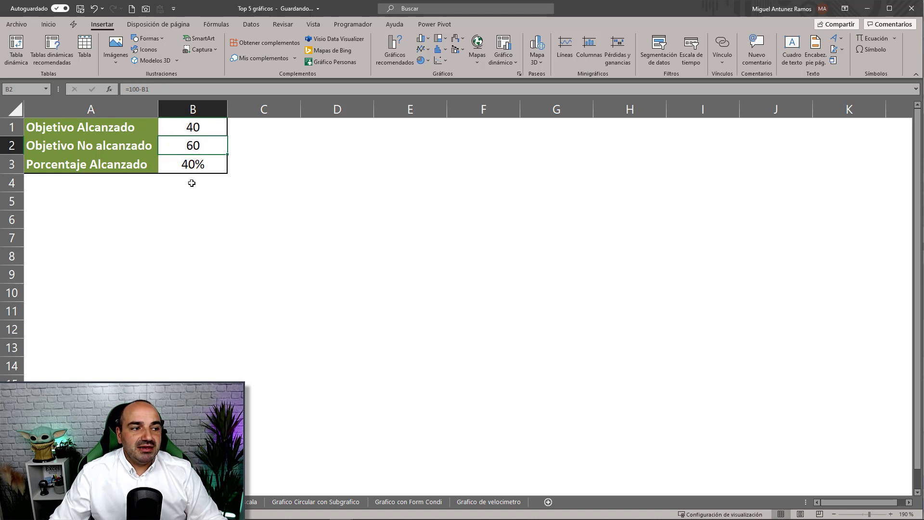
click(192, 165)
click(187, 91)
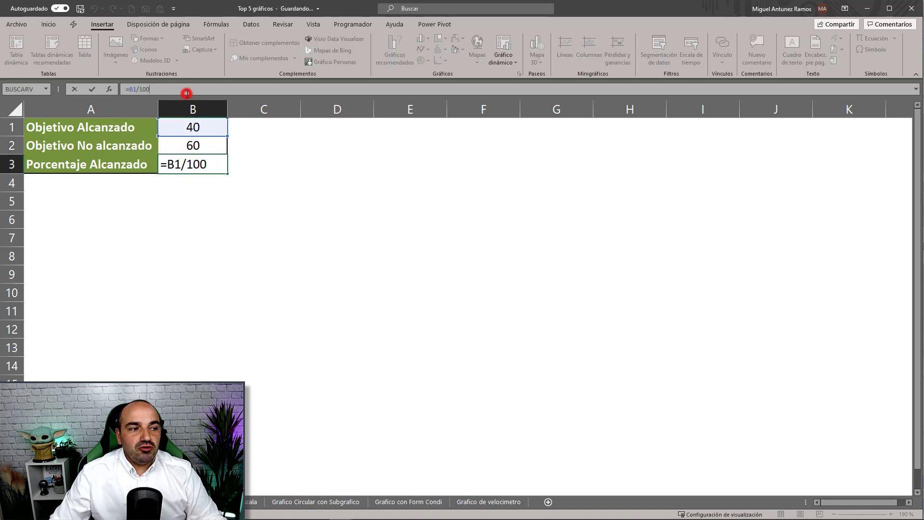
click(266, 161)
- Set the Objetivo Alcanzado value in cell B1 to 60
click(193, 127)
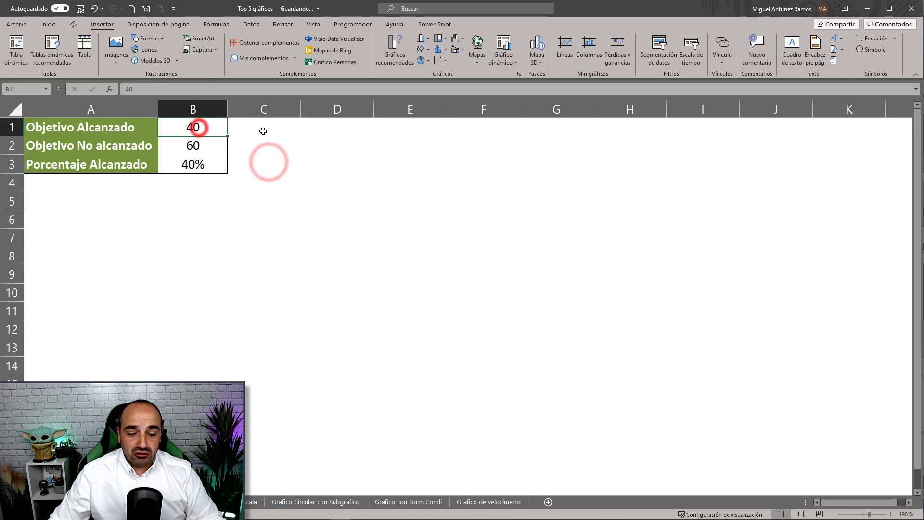
text(60)
key(Return)
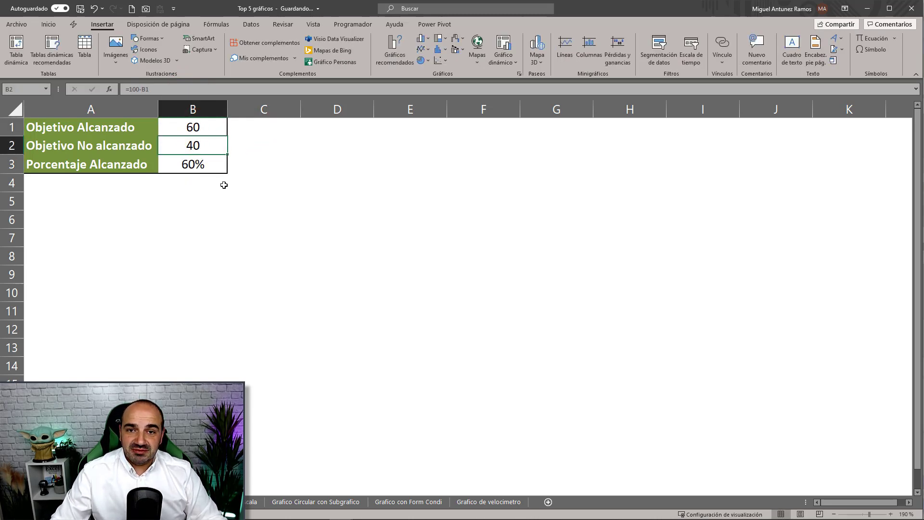
click(334, 200)
- Insert a doughnut chart from A1:B2 and delete its title
click(124, 127)
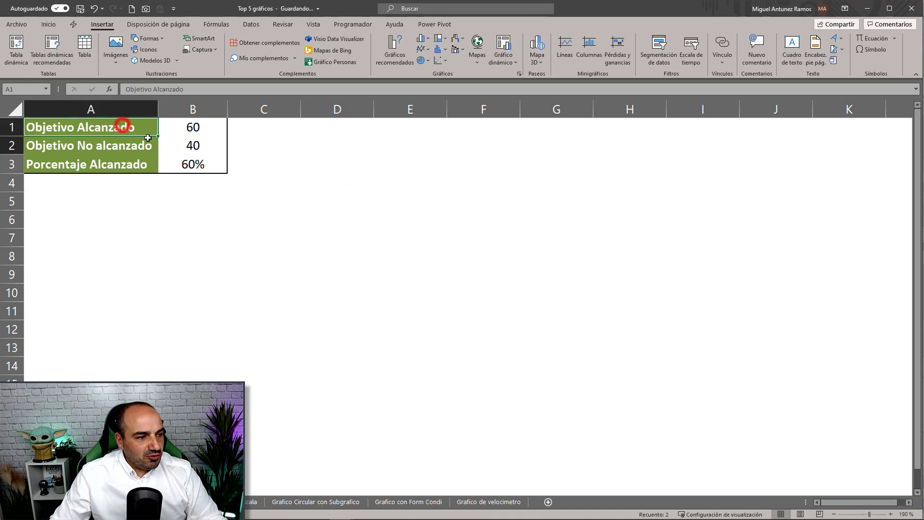
drag(144, 137, 188, 146)
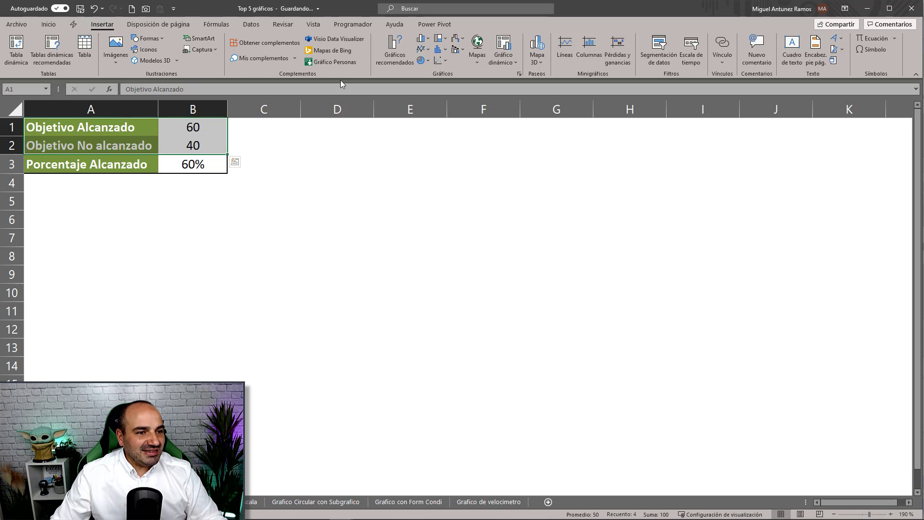
click(424, 60)
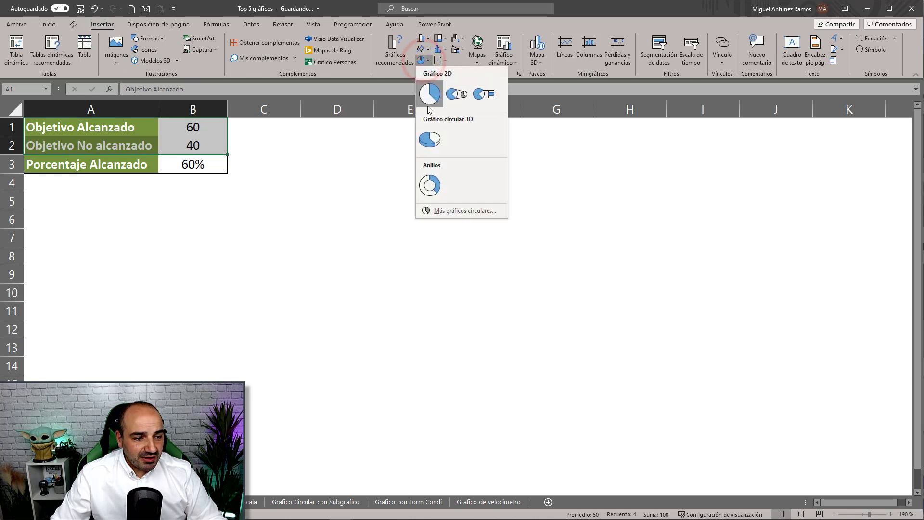
click(429, 185)
click(426, 191)
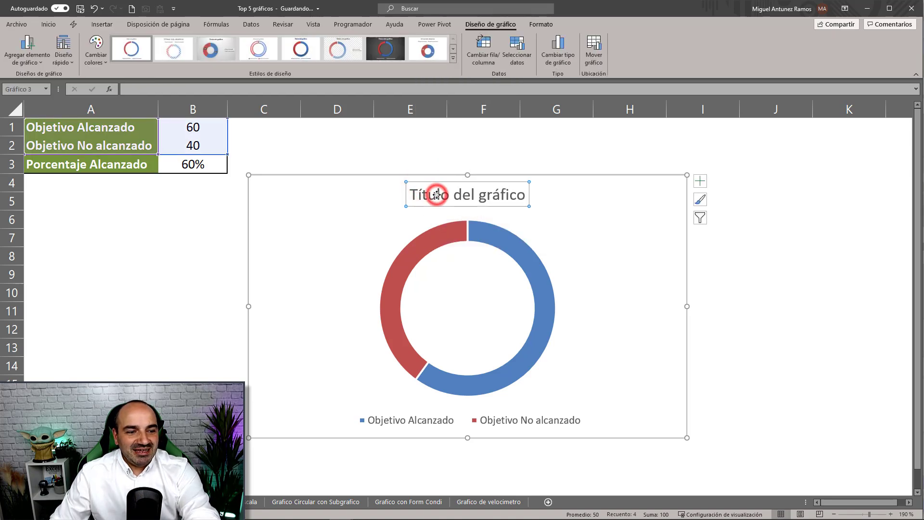
key(Delete)
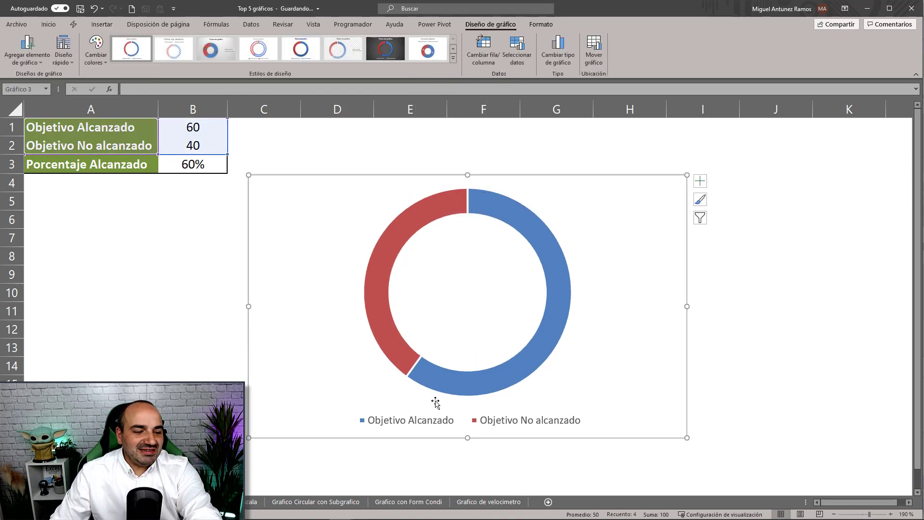
- Apply the dark-background chart style to the doughnut chart and recolour it with the monochromatic purple palette
click(398, 54)
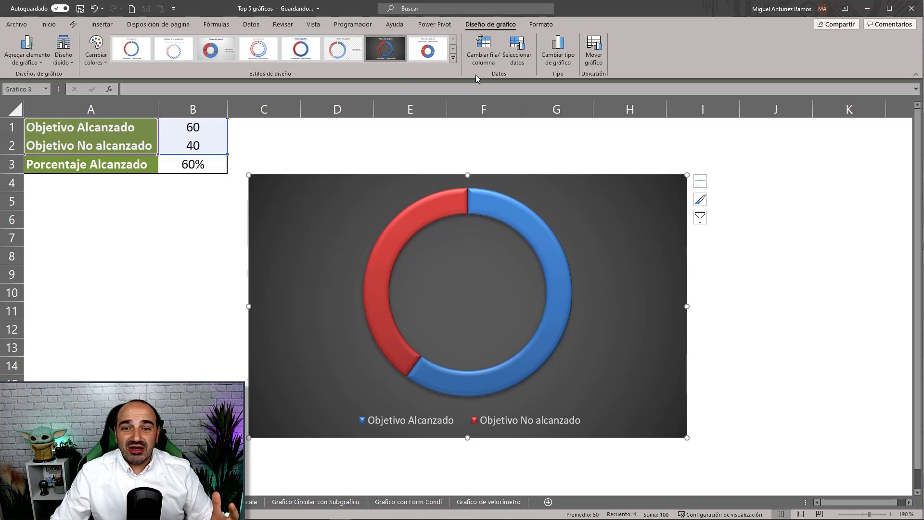
click(95, 8)
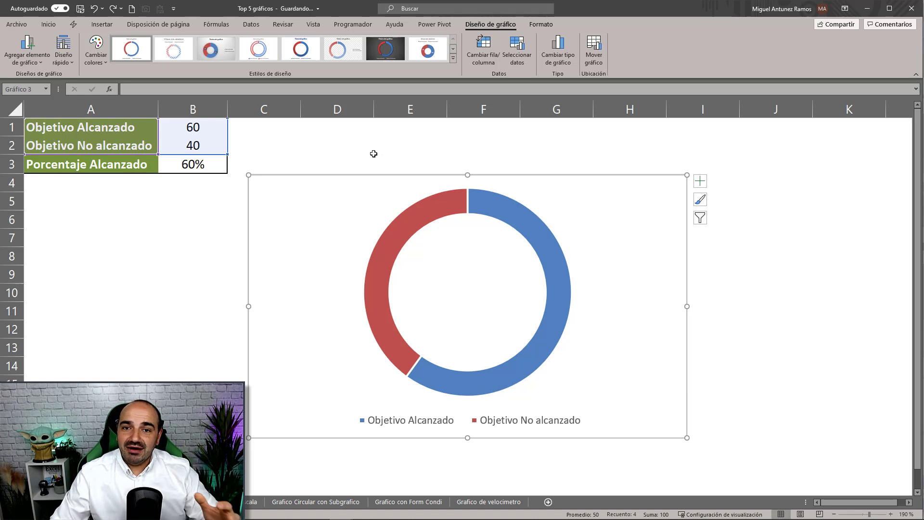
click(389, 49)
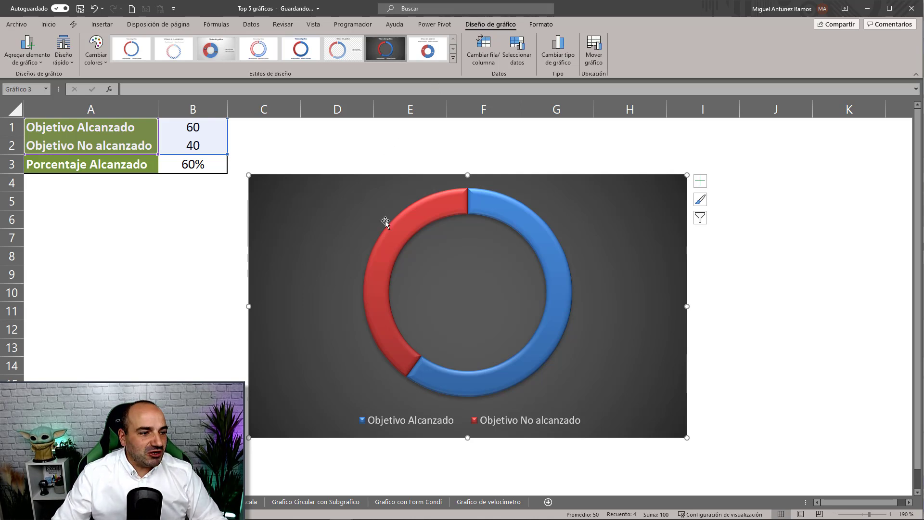
click(97, 52)
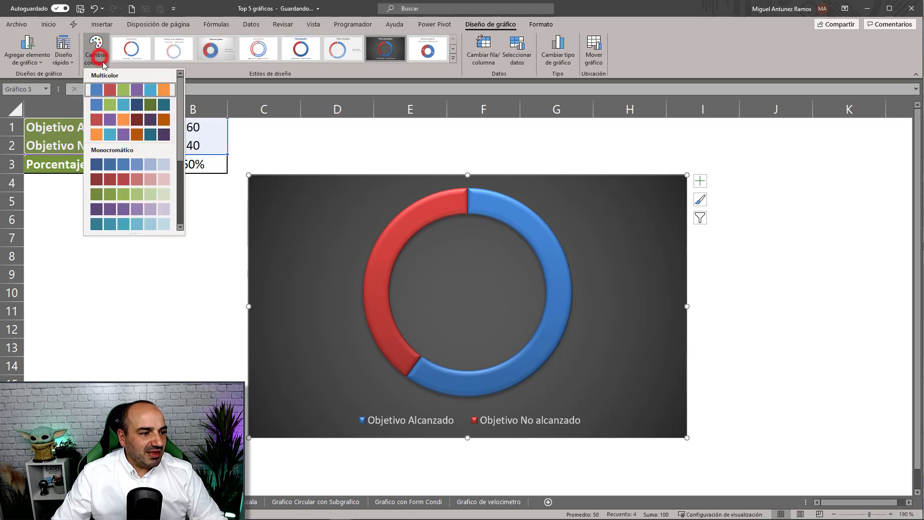
click(101, 209)
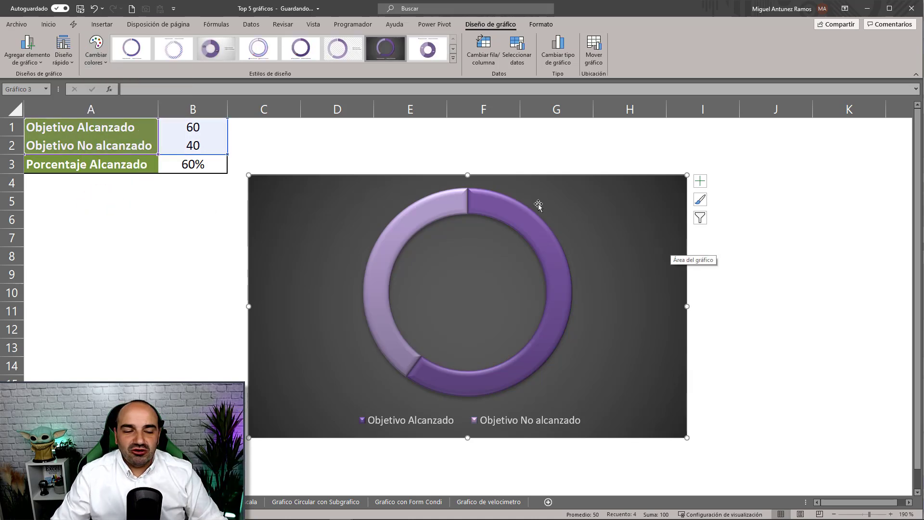
- Draw an empty text box beneath the table, spanning about rows 6 to 9 of columns A and B
click(187, 255)
click(103, 24)
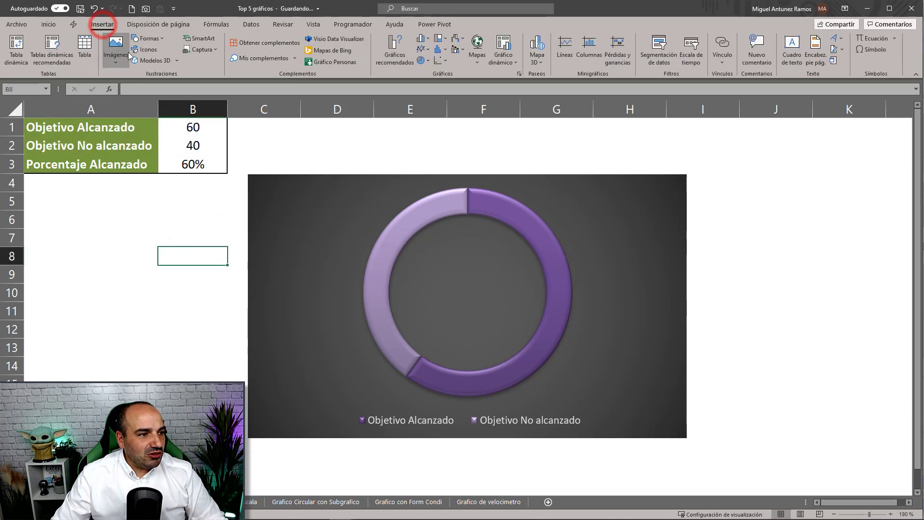
click(141, 38)
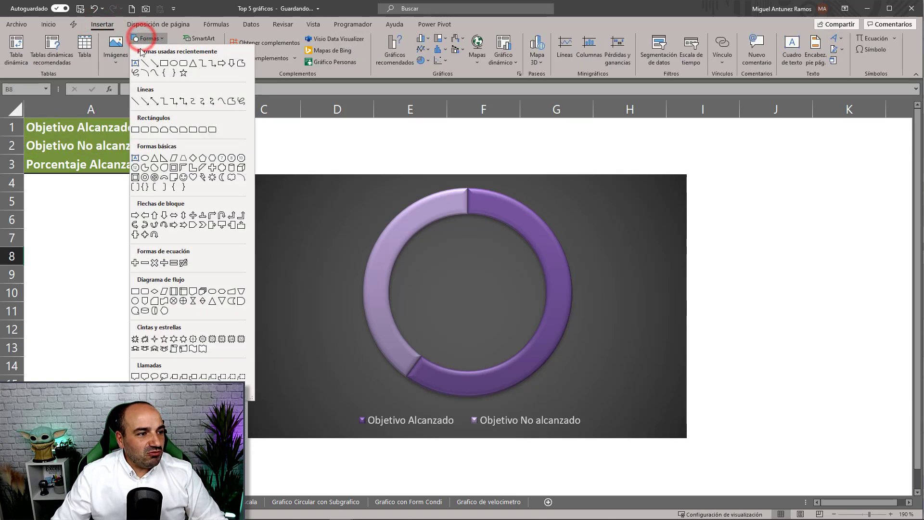
click(143, 74)
mouse_move(72, 209)
mouse_down()
mouse_move(155, 270)
mouse_move(183, 272)
mouse_up()
text(sadfsdfg)
key(BackSpace)
key(BackSpace)
key(BackSpace)
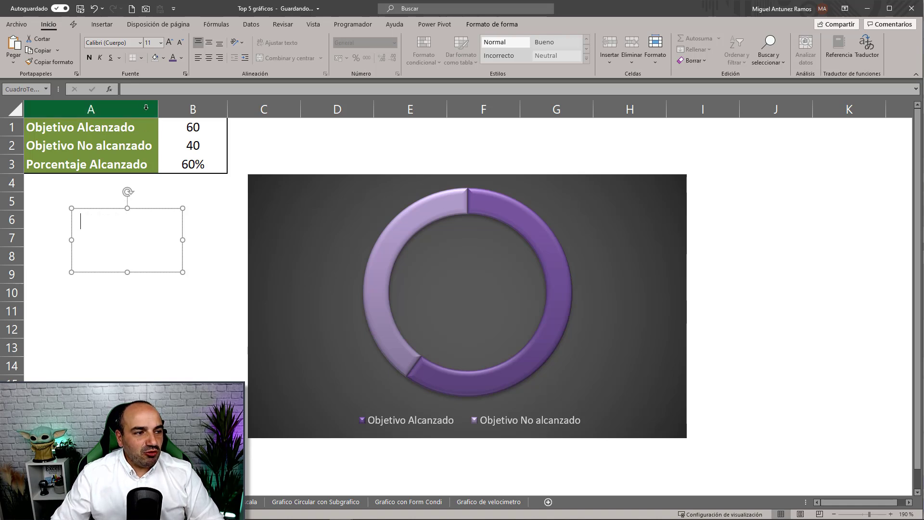
- Link the text box to the Porcentaje Alcanzado cell with the formula =$B$3
click(144, 88)
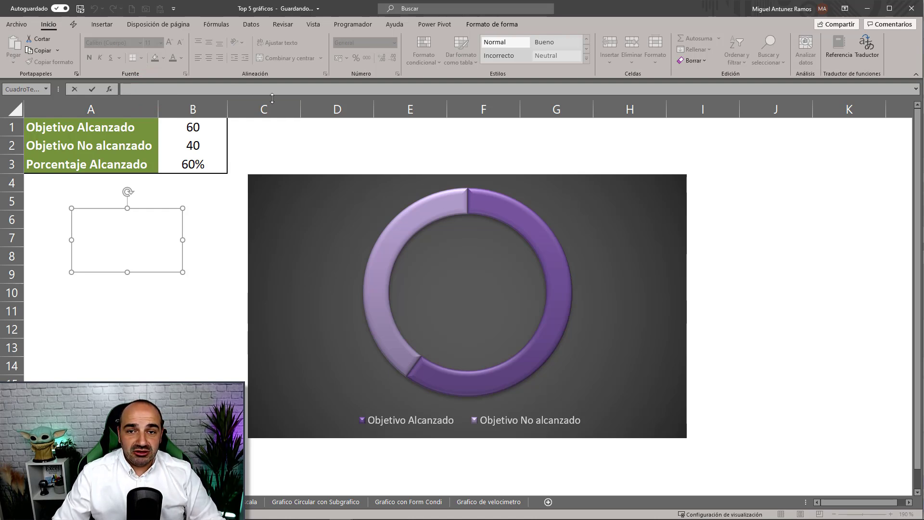
text(=)
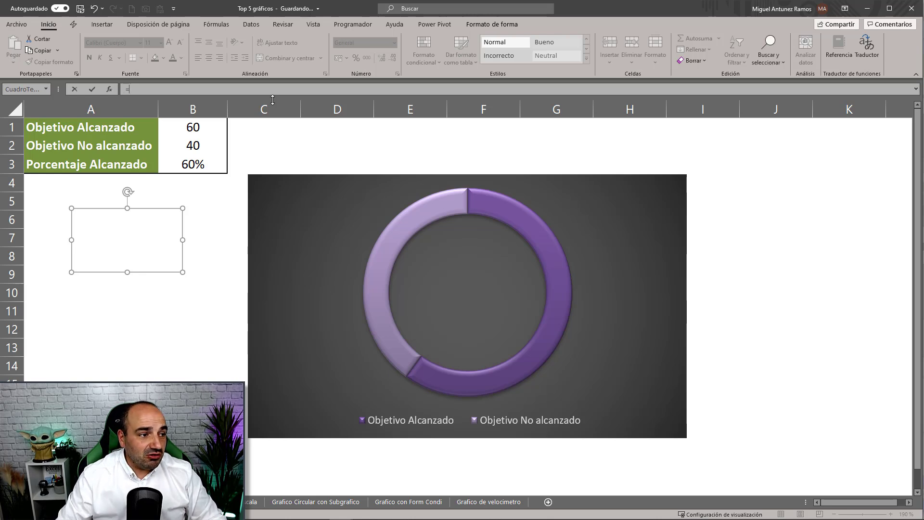
click(204, 163)
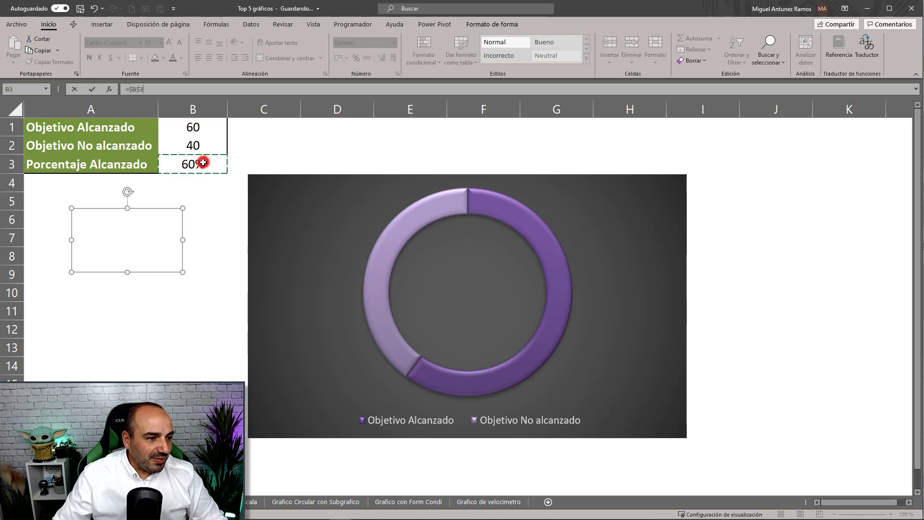
key(Return)
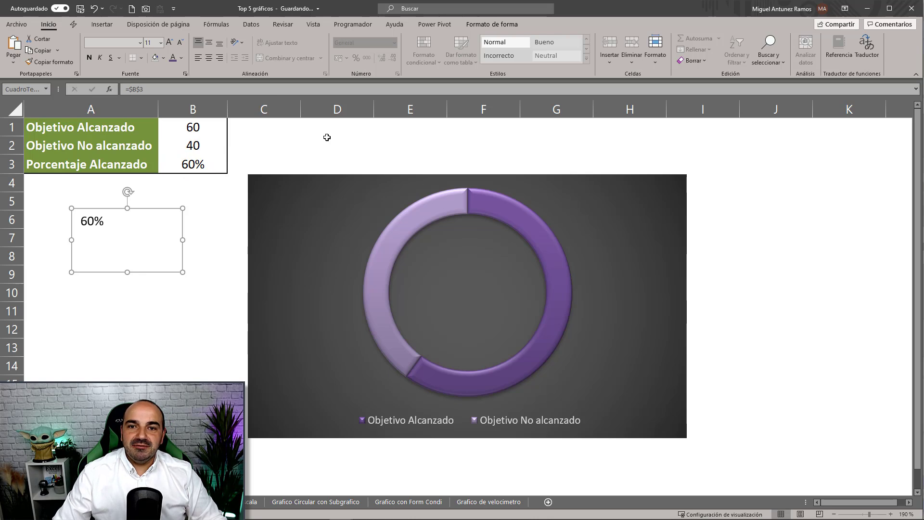
- Align the linked percentage vertically to the middle of the text box and enlarge its font to size 32
click(209, 42)
click(169, 42)
click(169, 43)
click(169, 43)
click(169, 43)
click(169, 42)
click(168, 43)
click(169, 43)
click(169, 43)
- Enlarge the text box to about 2.33 cm high by 3.34 cm wide and centre its text horizontally at font size 44
drag(183, 272, 188, 288)
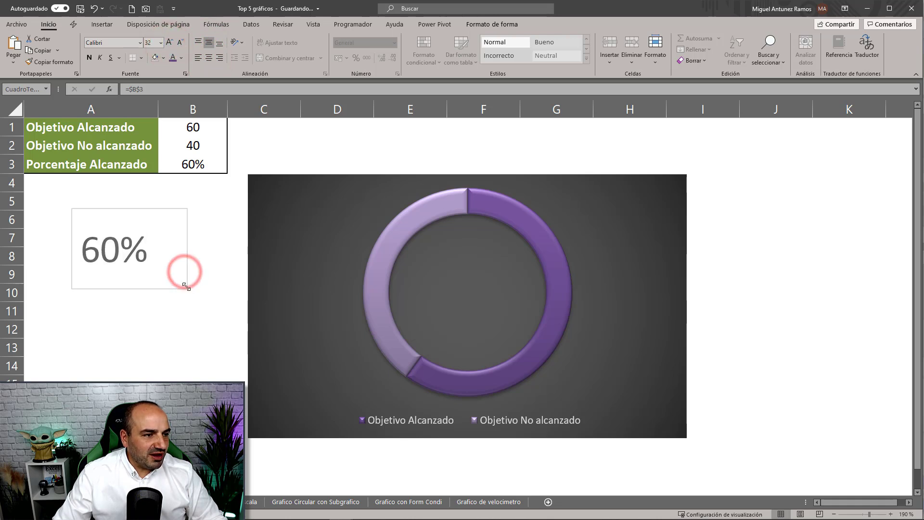
click(208, 58)
click(169, 42)
click(169, 43)
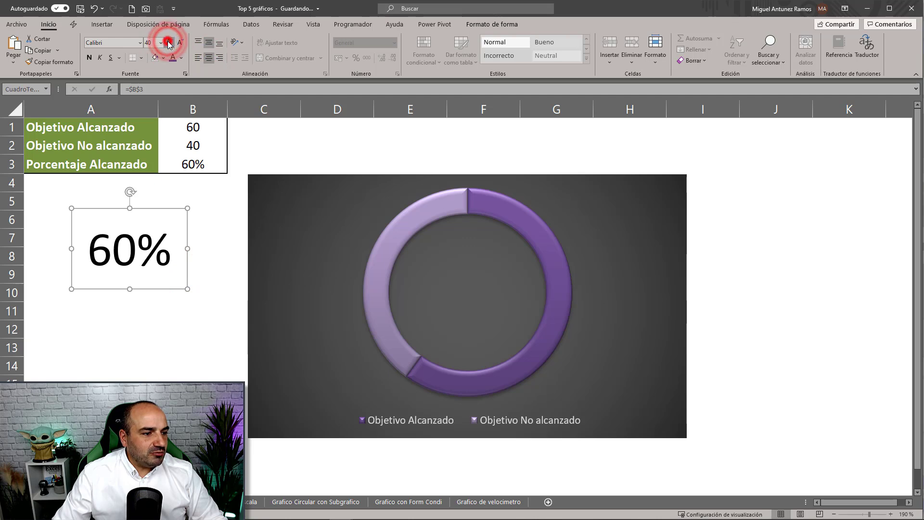
click(169, 43)
click(180, 42)
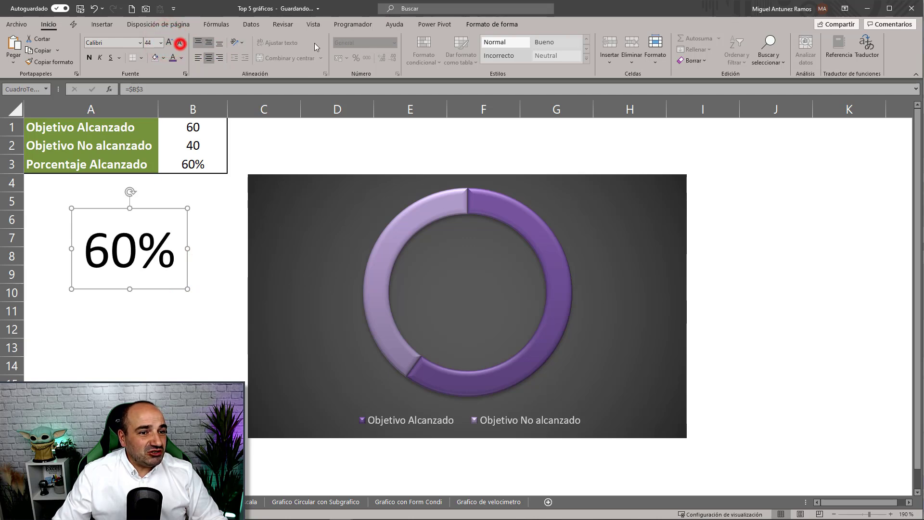
- Apply the light purple WordArt style with purple outline to the percentage and place the text box in the ring's centre
click(491, 24)
click(495, 56)
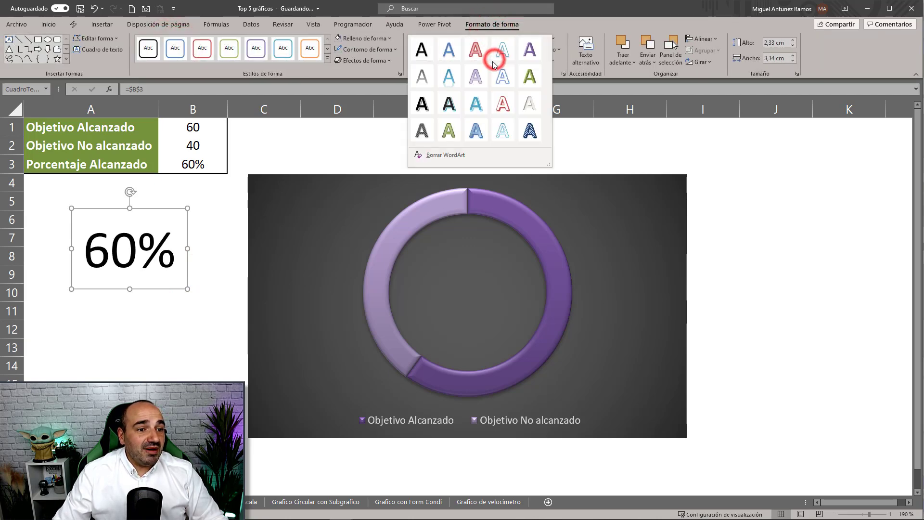
click(480, 77)
drag(189, 212, 491, 256)
click(792, 269)
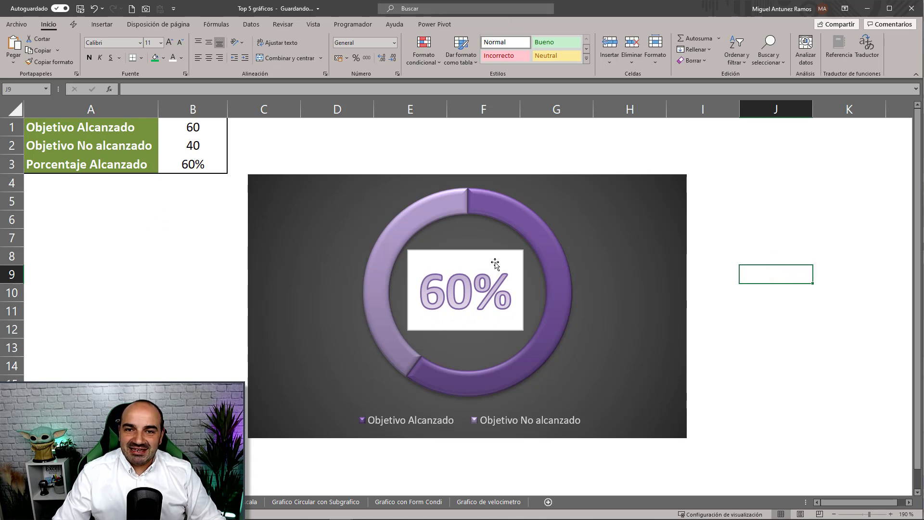
- Remove the outline and the fill of the percentage text box
click(495, 261)
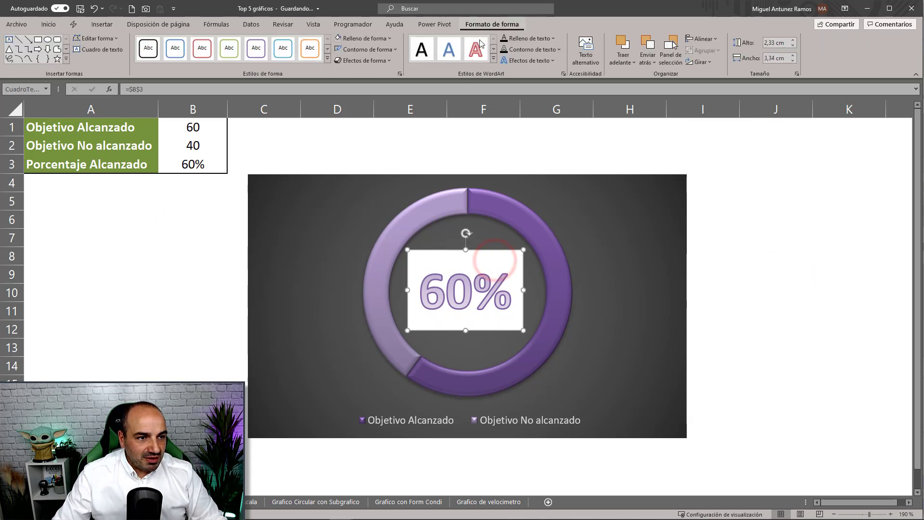
click(359, 51)
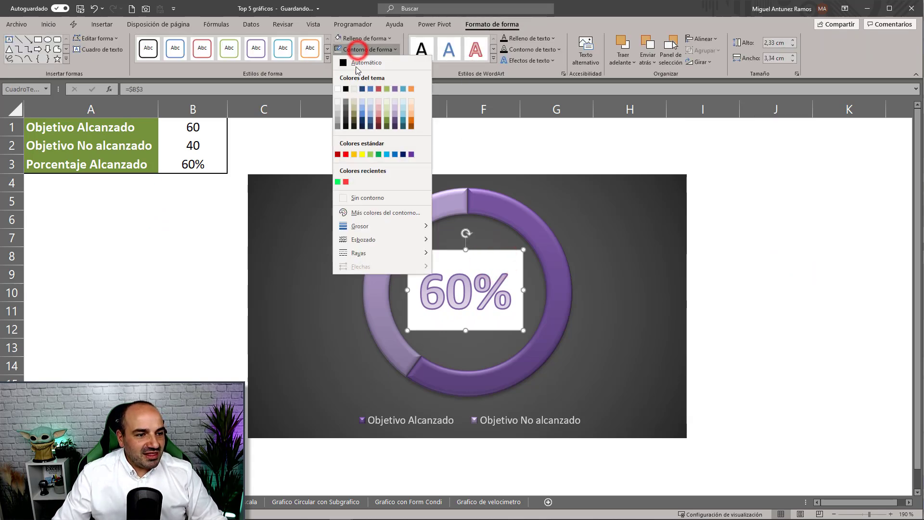
click(351, 200)
click(361, 37)
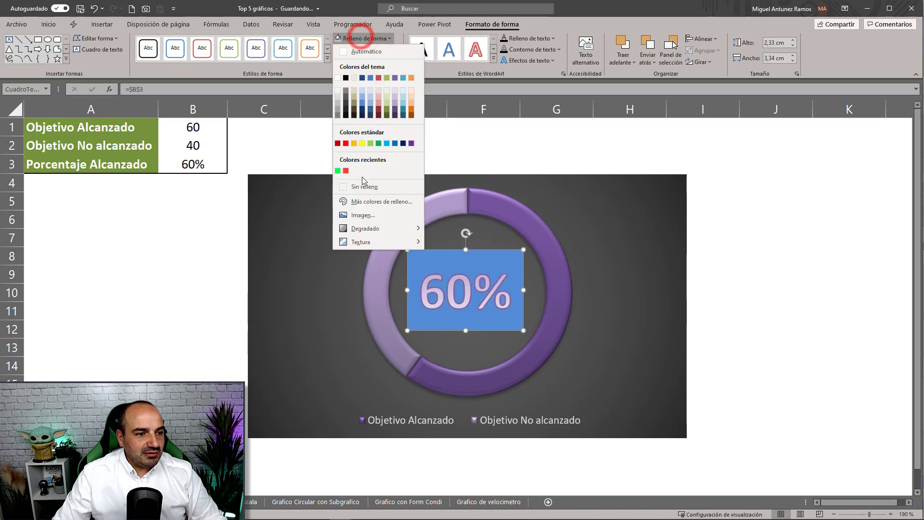
click(363, 190)
click(832, 258)
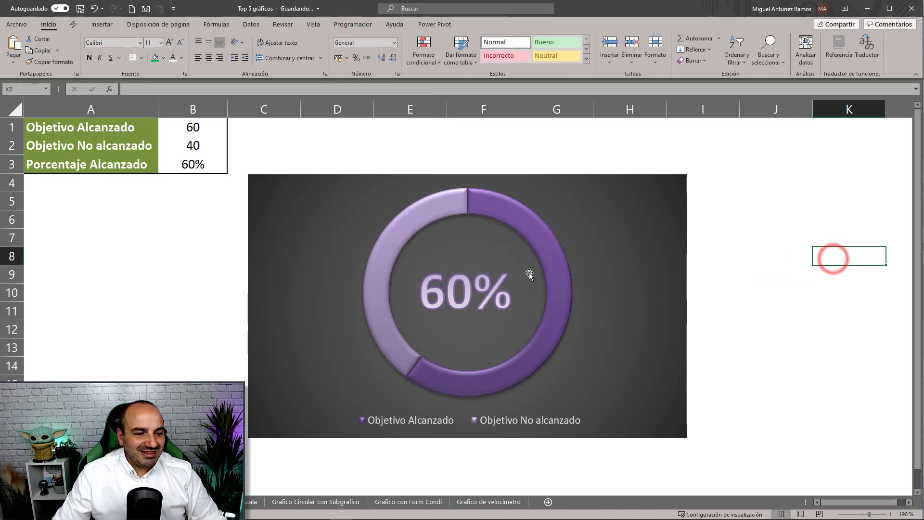
- Enlarge the centre percentage's font to size 60 and widen its text box until the whole percentage fits
click(455, 278)
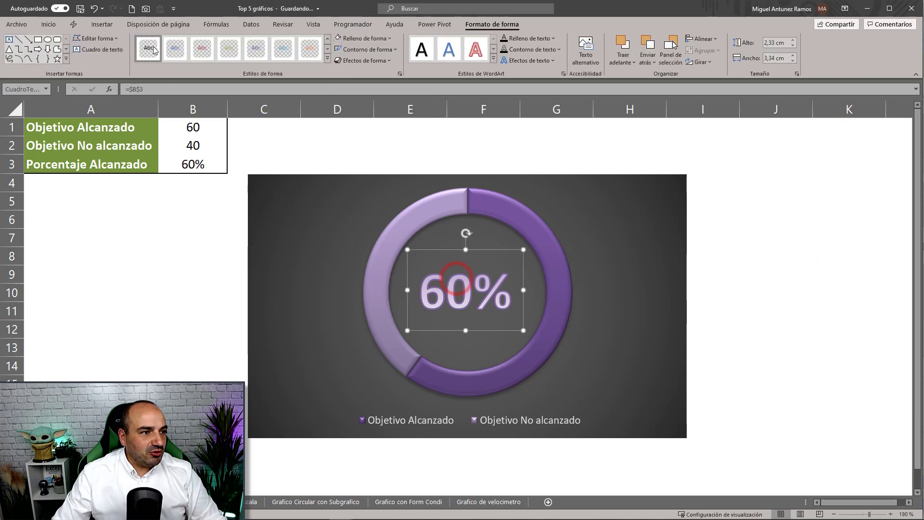
click(48, 24)
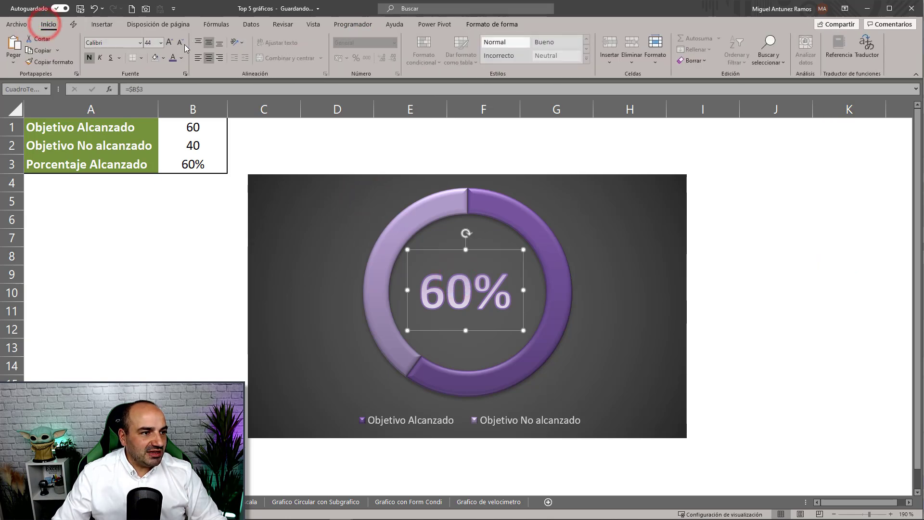
click(168, 43)
click(168, 42)
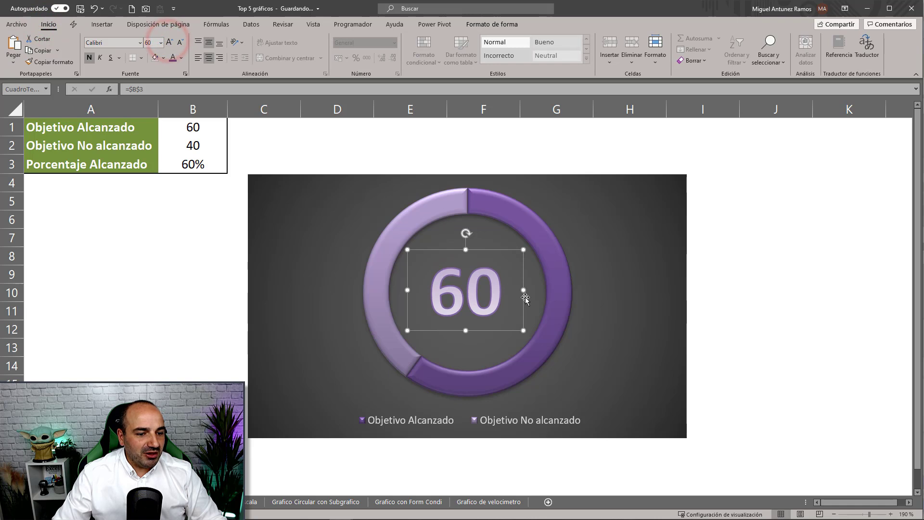
drag(523, 290, 553, 288)
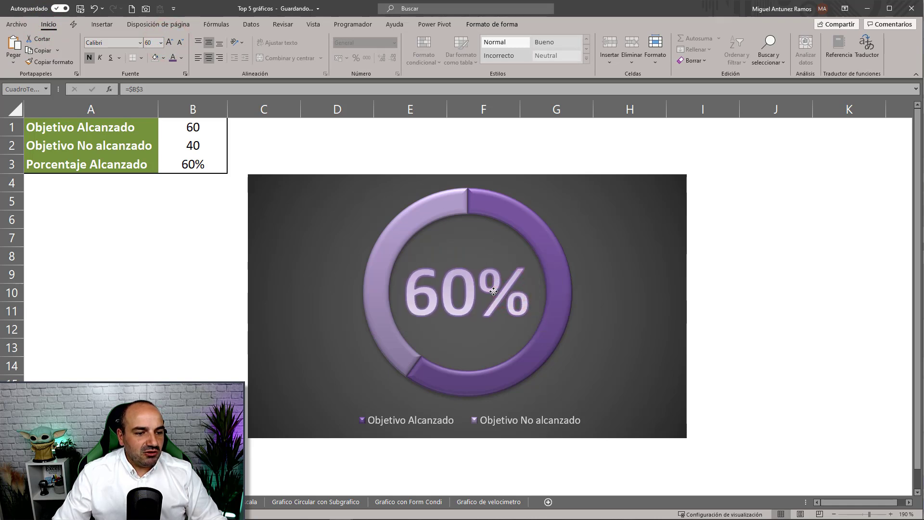
click(150, 298)
- Test the doughnut chart by entering 90 and 45 in turn as the Objetivo Alcanzado value in cell B1
click(192, 127)
text(90)
key(Return)
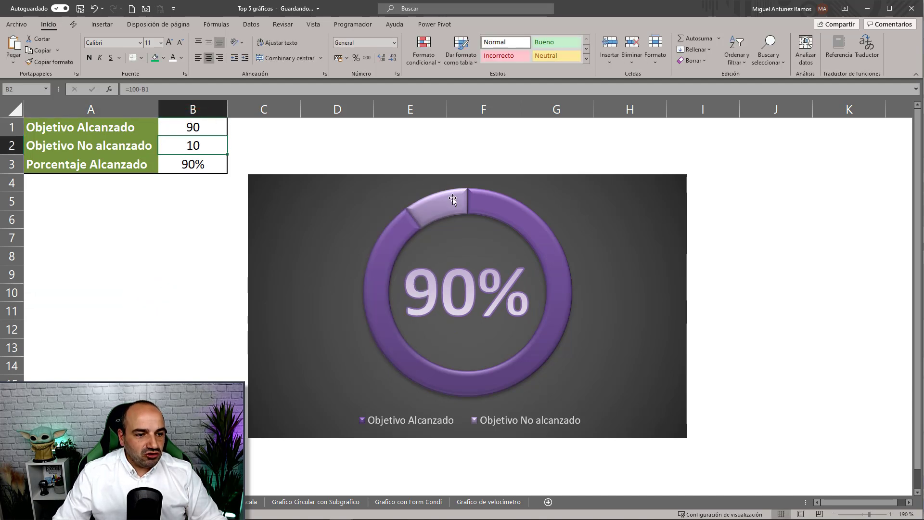
click(202, 128)
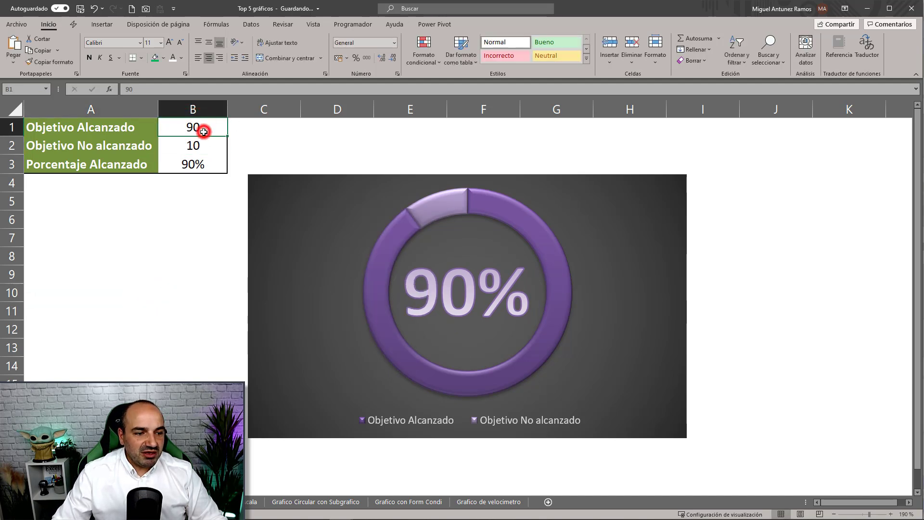
text(45)
key(Return)
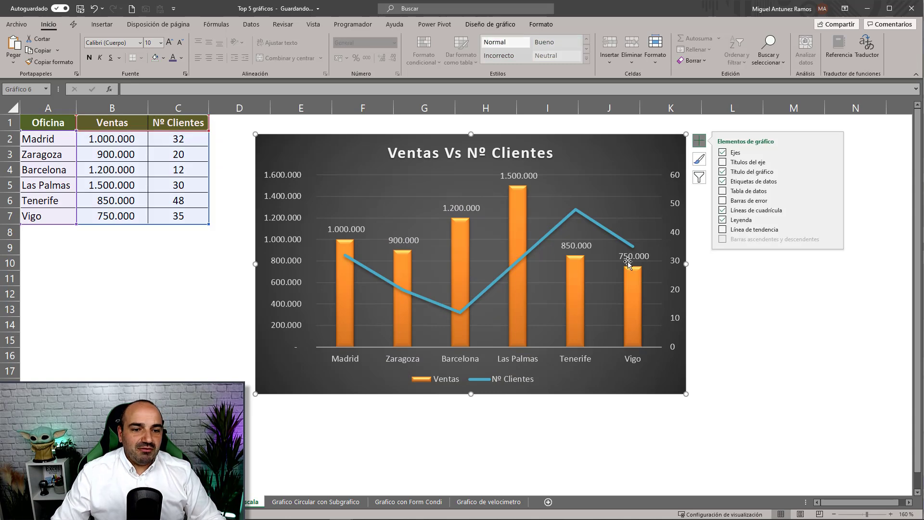
- Delete the existing "Ventas Vs Nº Clientes" chart from the two-scale chart sheet
click(817, 291)
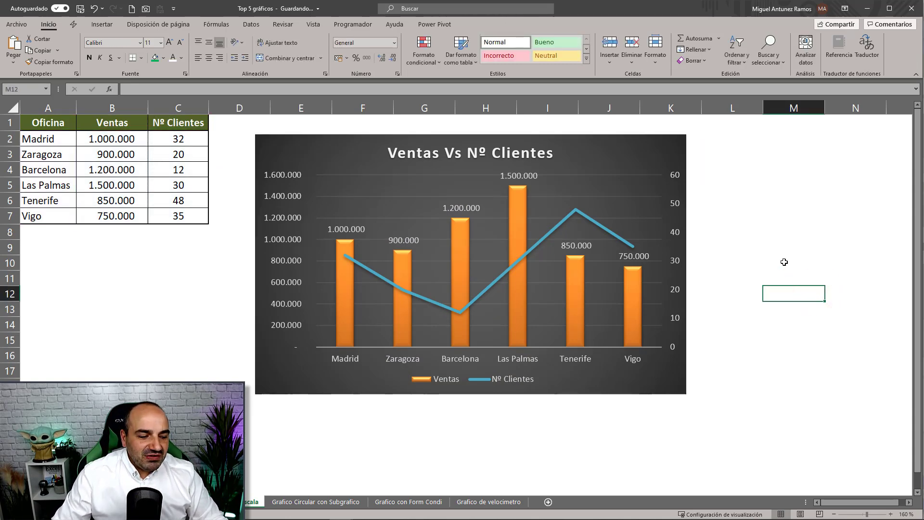
click(627, 152)
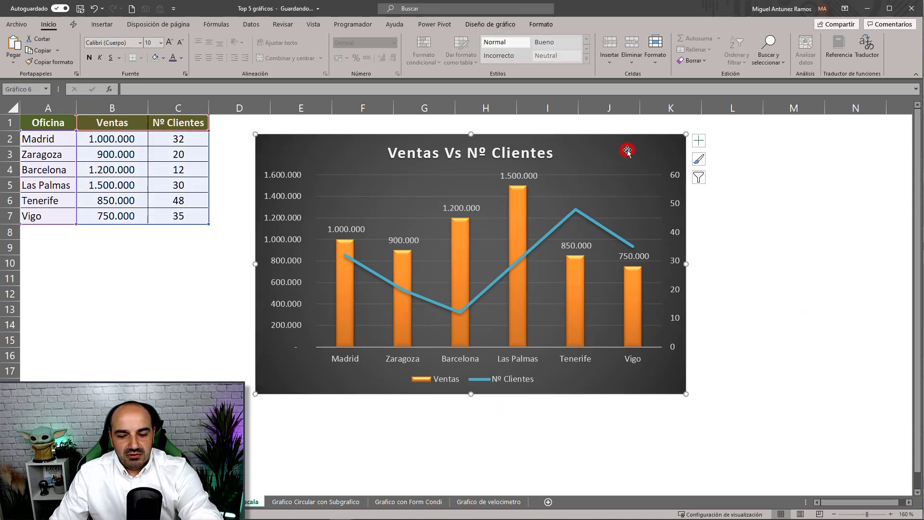
key(Delete)
click(585, 224)
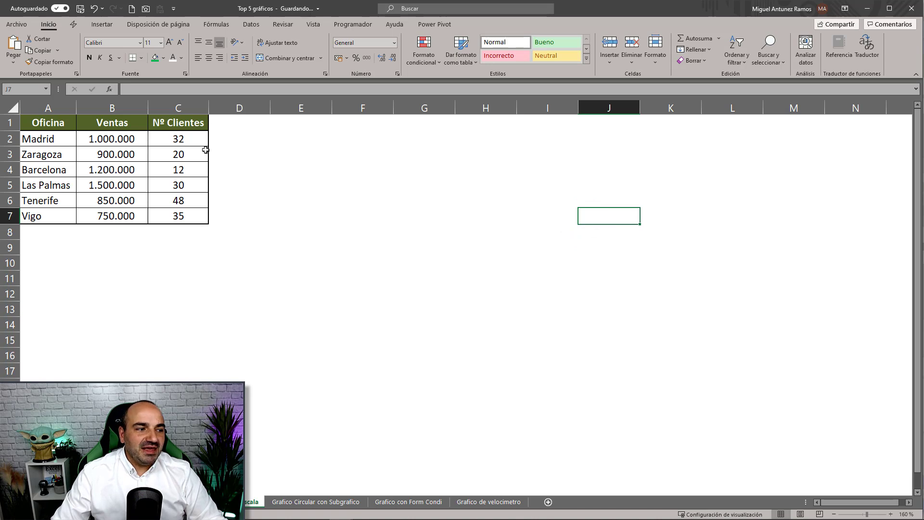
- Insert a 2-D clustered column chart from the Oficina, Ventas and Nº Clientes table and place it beside the data
click(127, 173)
click(102, 25)
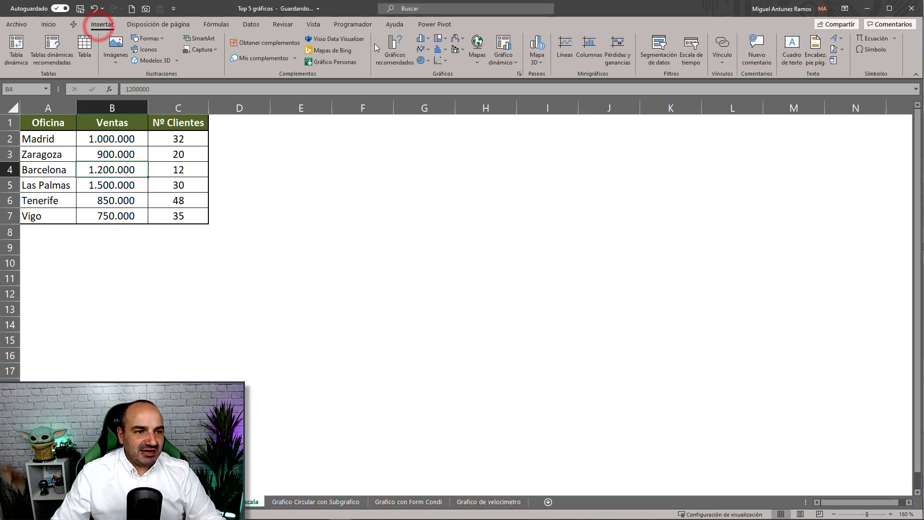
click(422, 38)
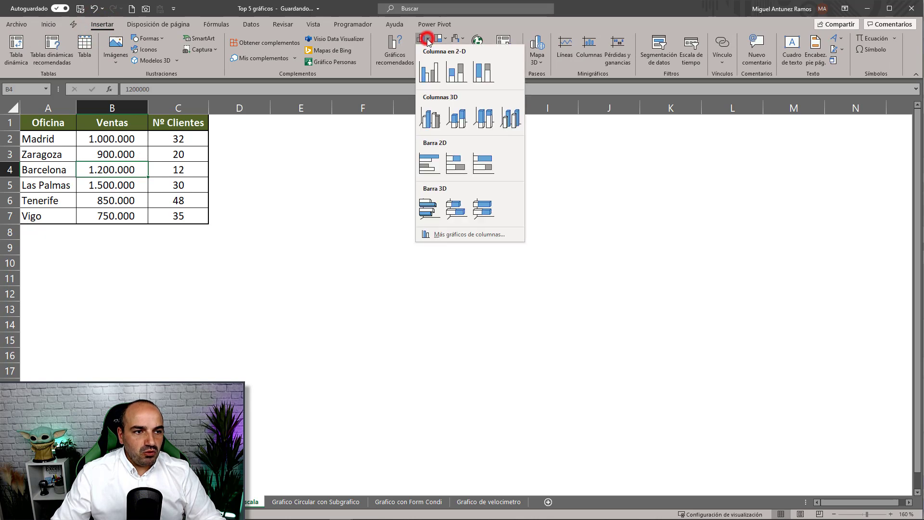
click(430, 67)
drag(549, 214, 534, 173)
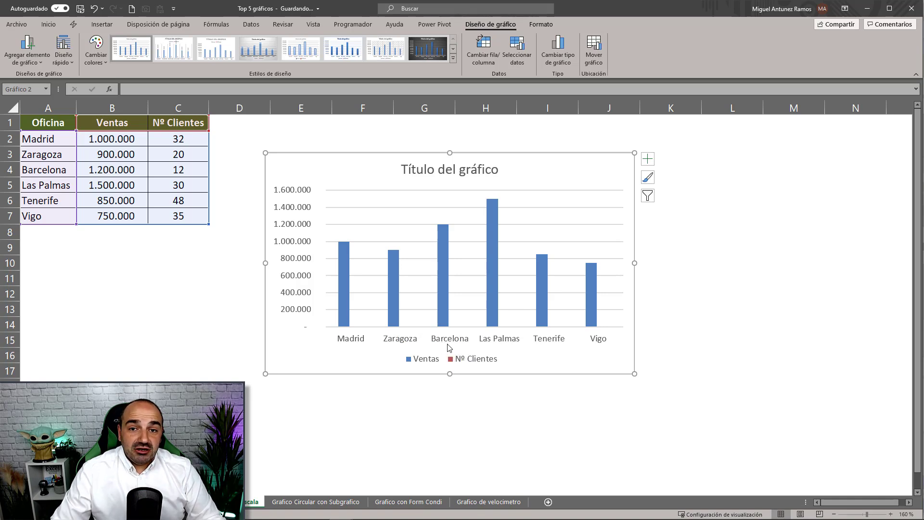
drag(511, 182, 582, 189)
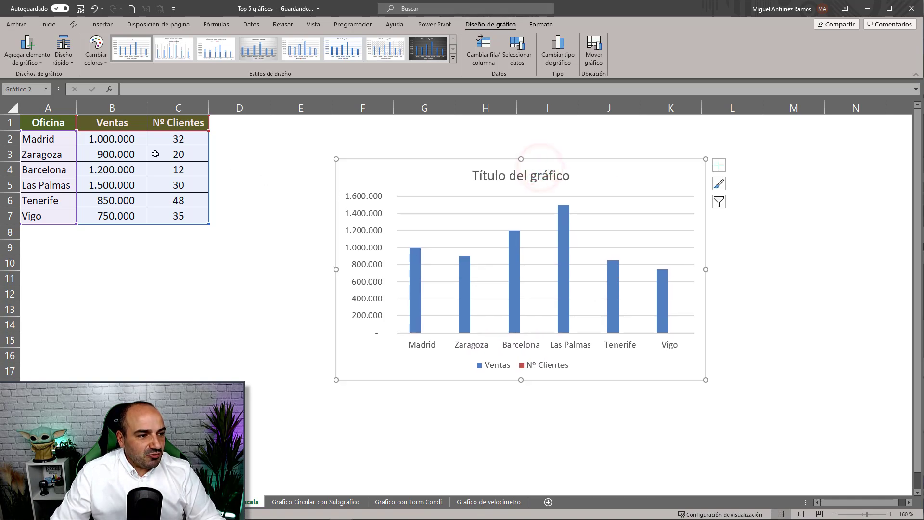
- Delete the column chart's title and move the chart farther away from the data table
drag(129, 139, 138, 212)
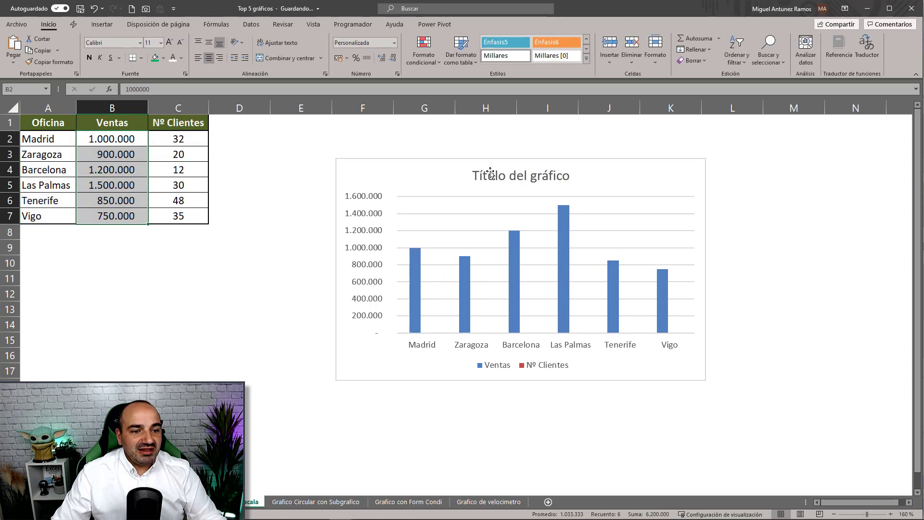
click(518, 177)
key(Delete)
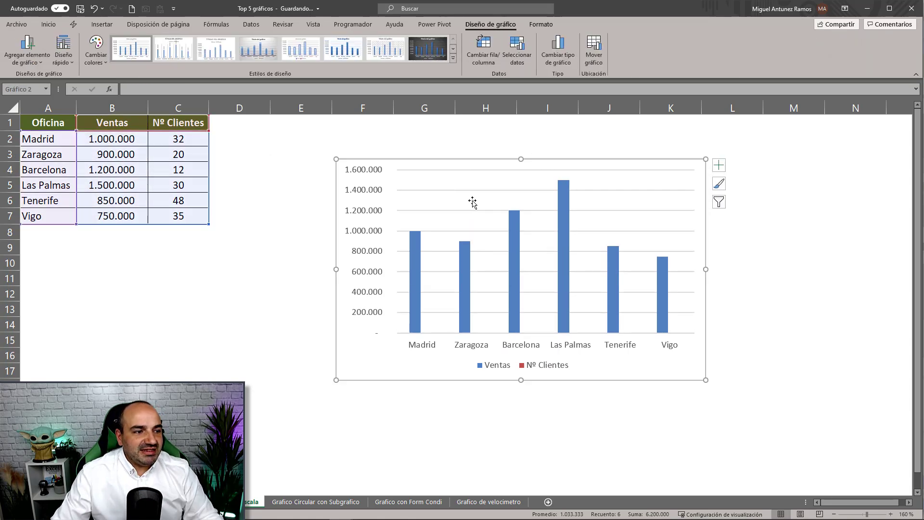
click(281, 200)
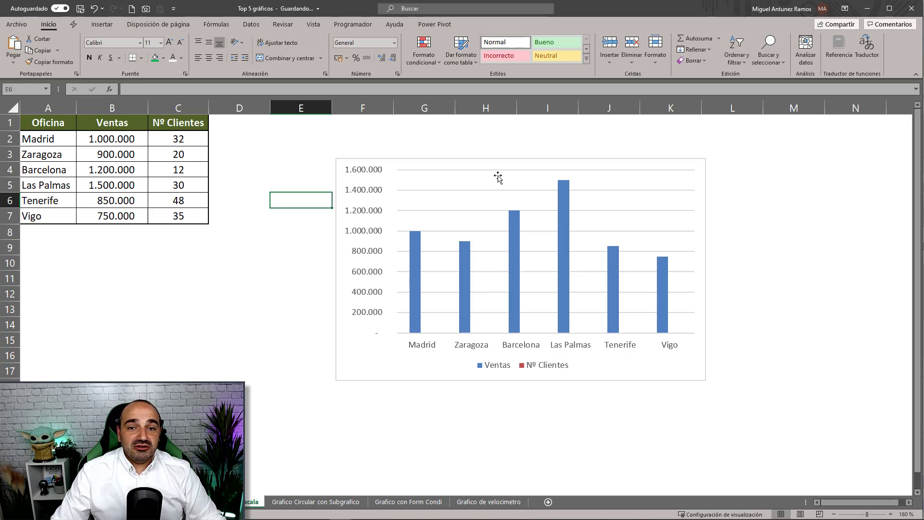
drag(417, 161, 546, 160)
- Highlight the table's office, sales and client columns for comparison, and delete the clustered column chart
drag(51, 126, 112, 215)
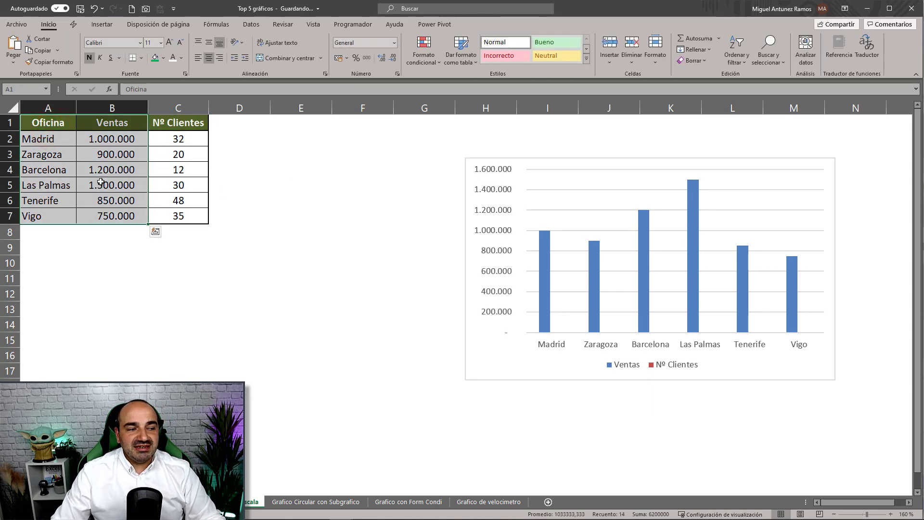
click(48, 124)
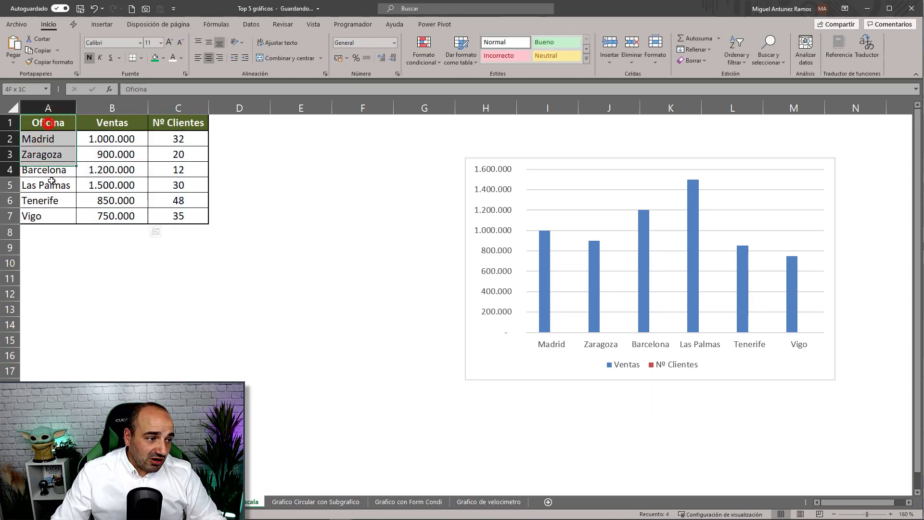
drag(181, 122, 179, 200)
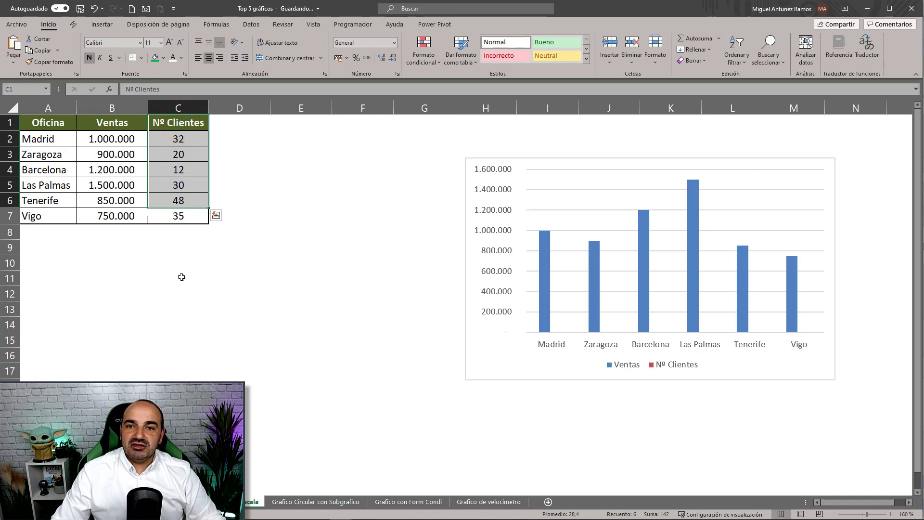
drag(560, 160, 398, 163)
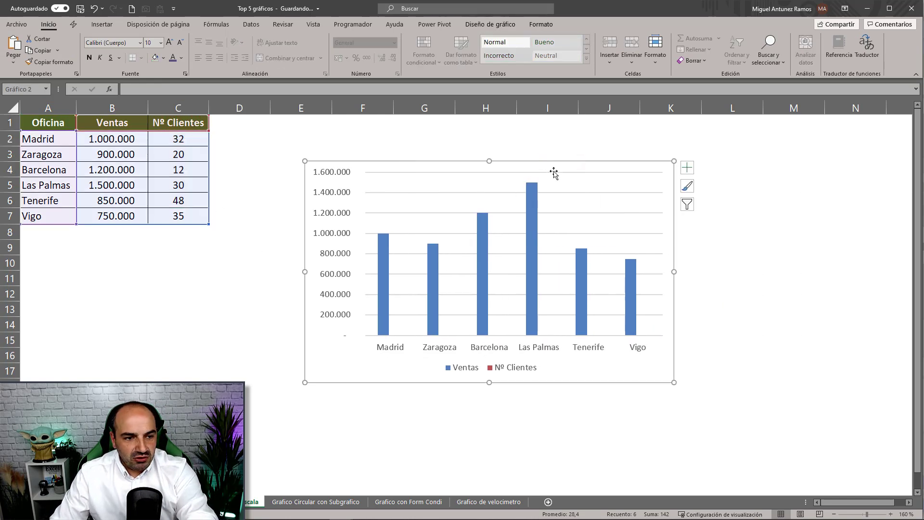
key(Delete)
- Insert a new 2-D clustered column chart from the Oficina, Ventas and Nº Clientes table
click(119, 166)
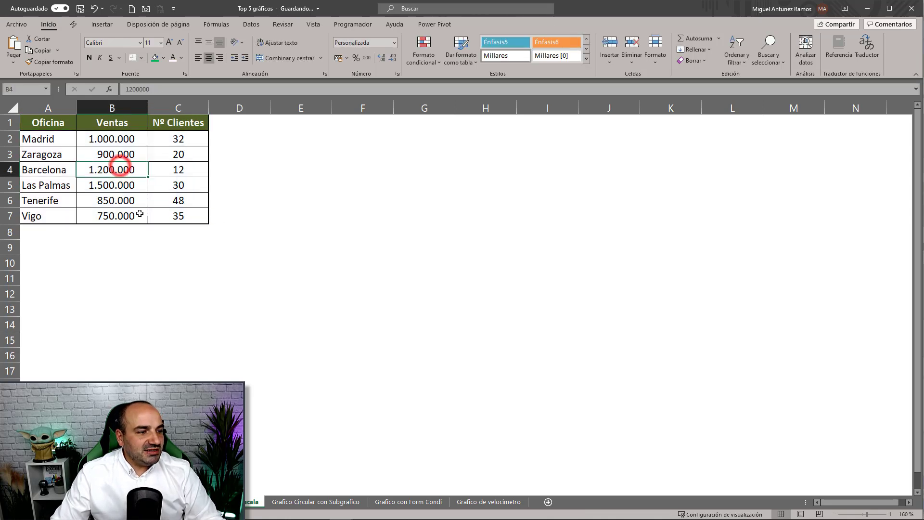
click(107, 24)
click(423, 38)
click(436, 69)
- Delete the new column chart's title and enlarge the chart slightly from its corner
click(484, 209)
key(Delete)
drag(646, 195, 682, 173)
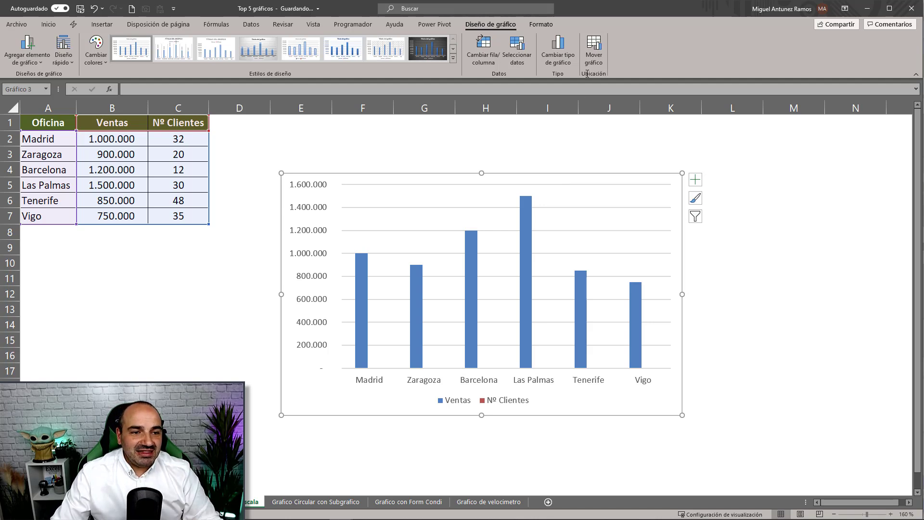
- Change the chart to a combo type with Ventas as clustered columns and Nº Clientes as a line on the secondary axis
click(558, 48)
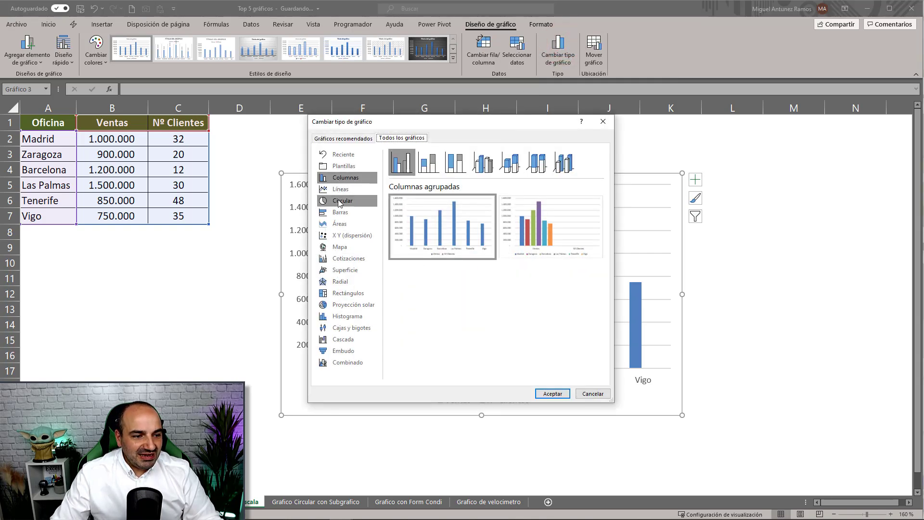
click(341, 366)
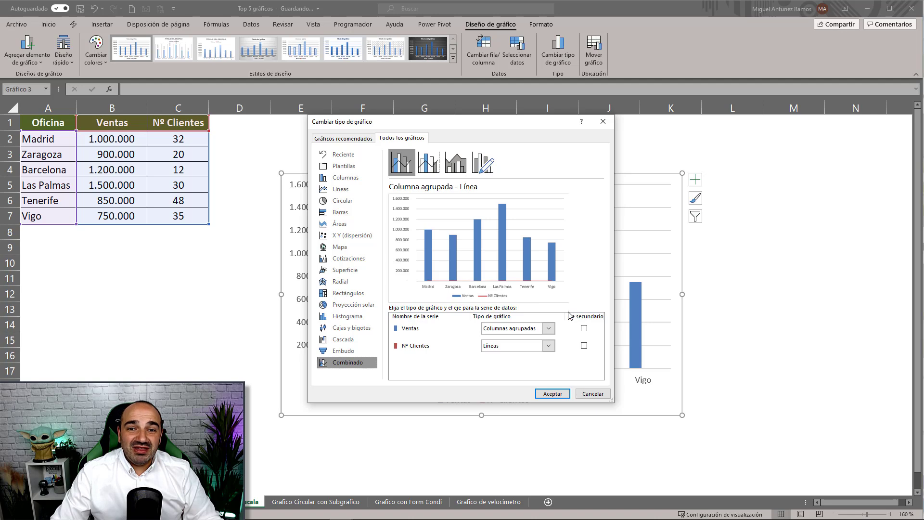
drag(501, 126, 670, 125)
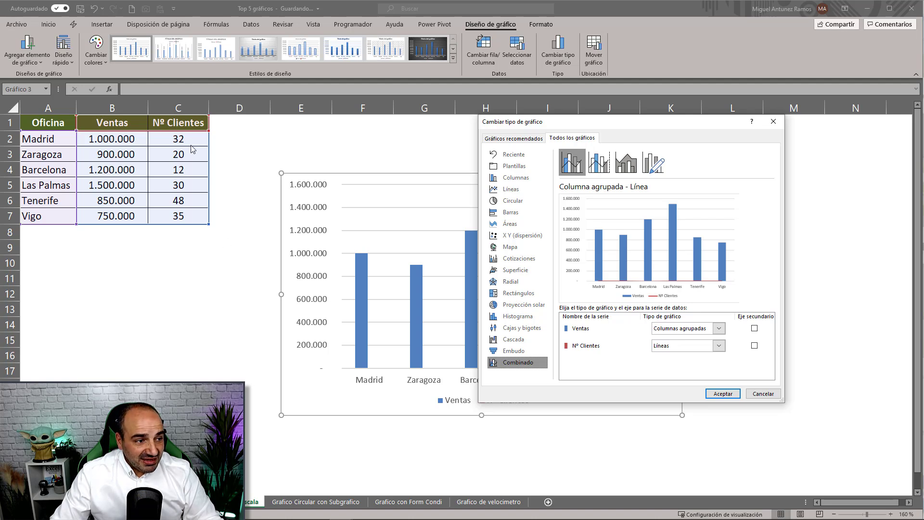
drag(619, 124, 461, 125)
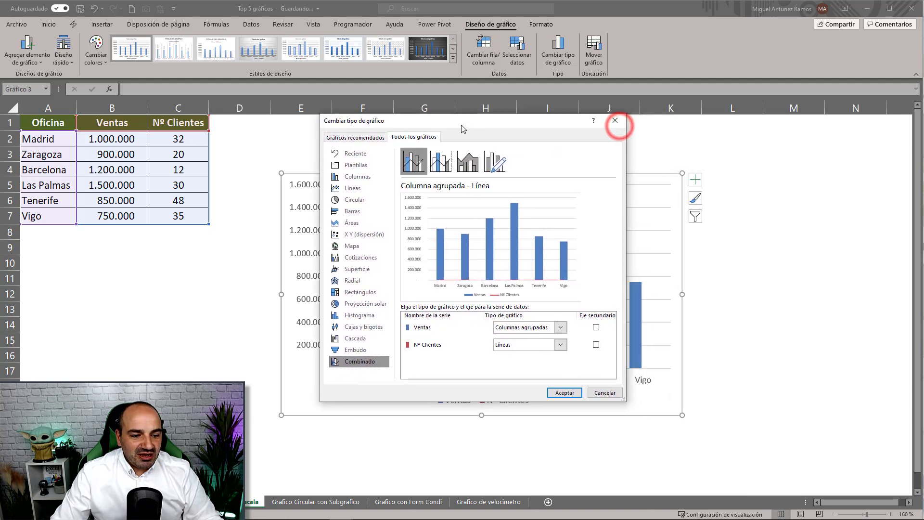
click(596, 344)
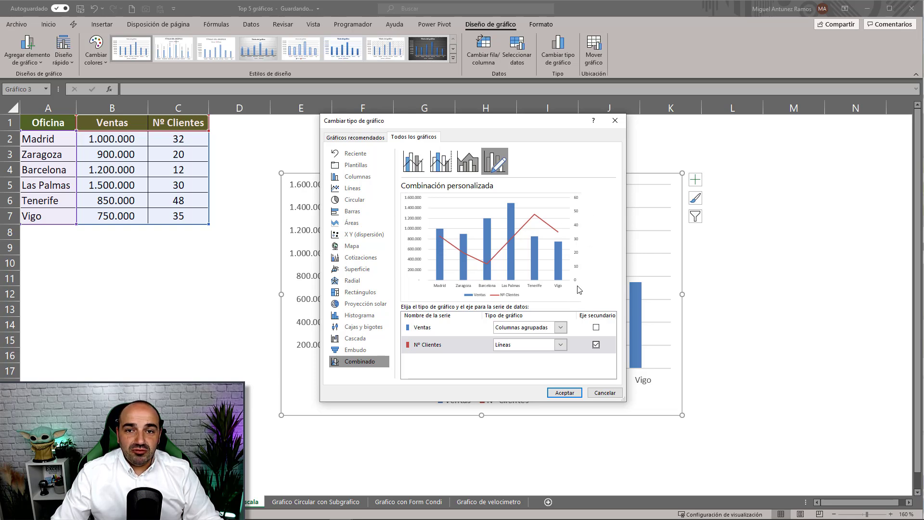
click(563, 392)
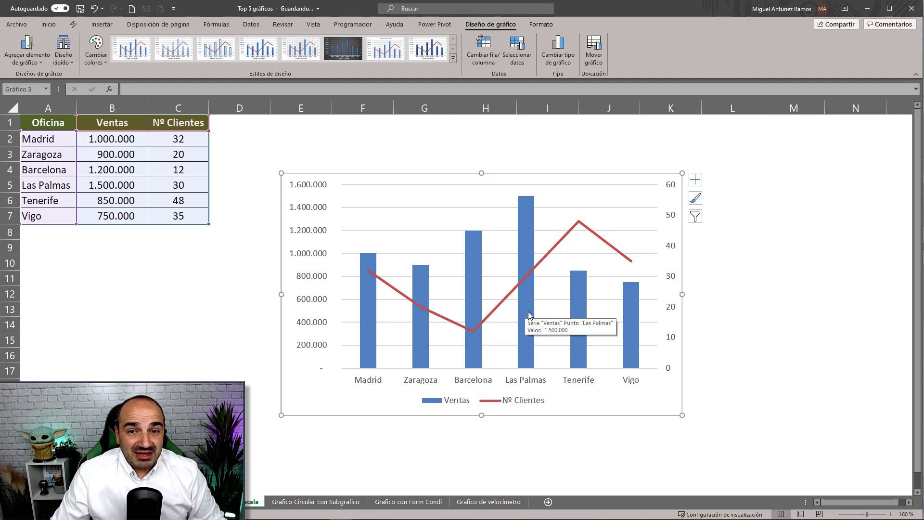
- Reposition the combo chart beside the data table, spanning about columns F to K
mouse_move(474, 173)
mouse_down()
mouse_move(544, 177)
mouse_move(487, 179)
mouse_up()
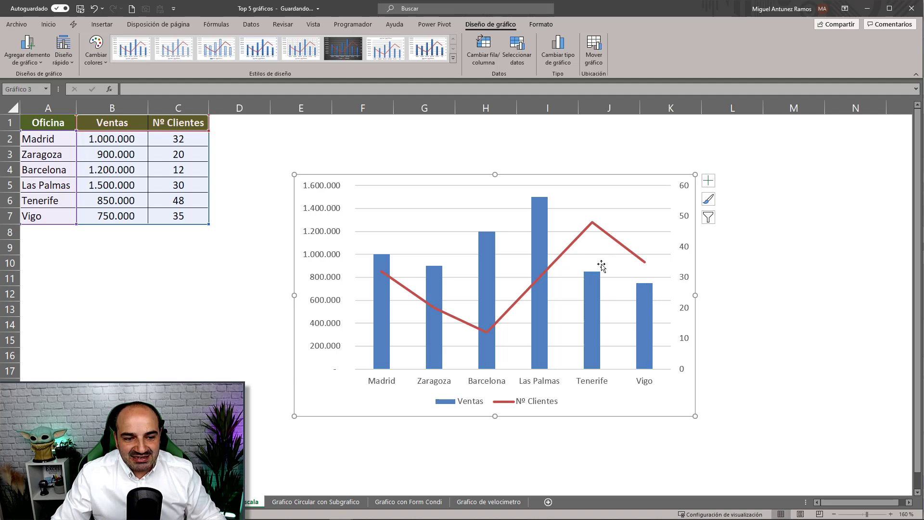
mouse_move(601, 275)
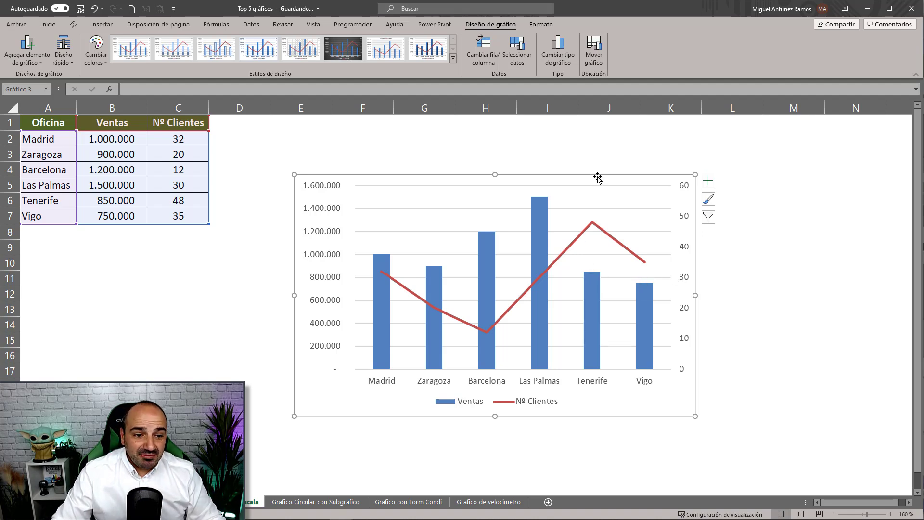
drag(598, 178, 702, 171)
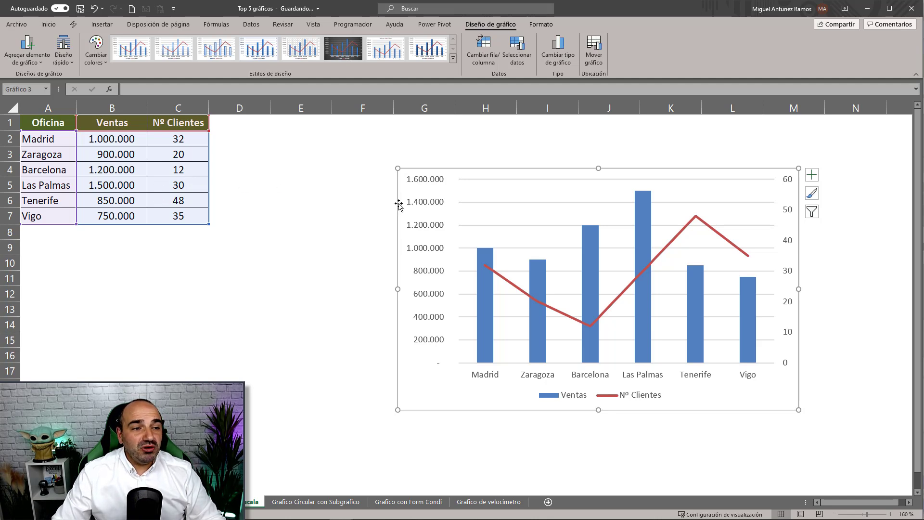
drag(519, 170, 438, 166)
- Apply the dark grey chart style and the multicolour palette starting with orange and light blue to the combo chart
click(343, 48)
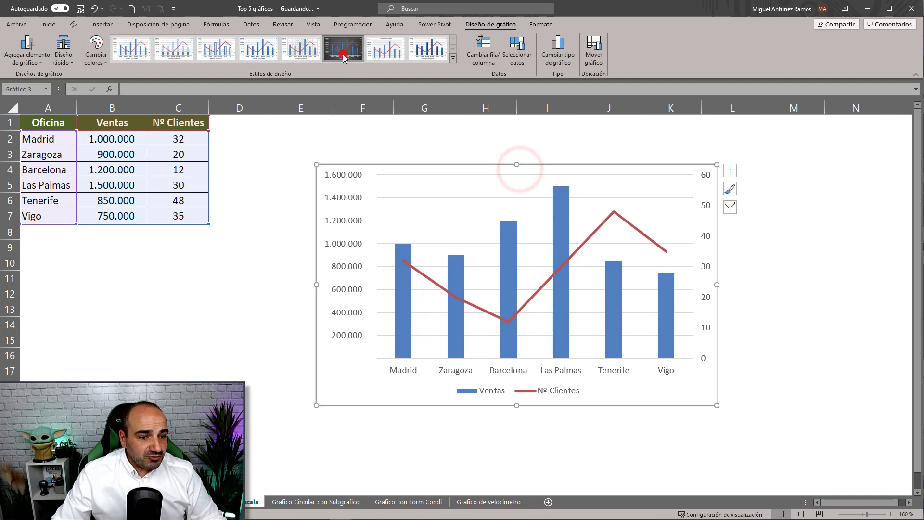
click(96, 46)
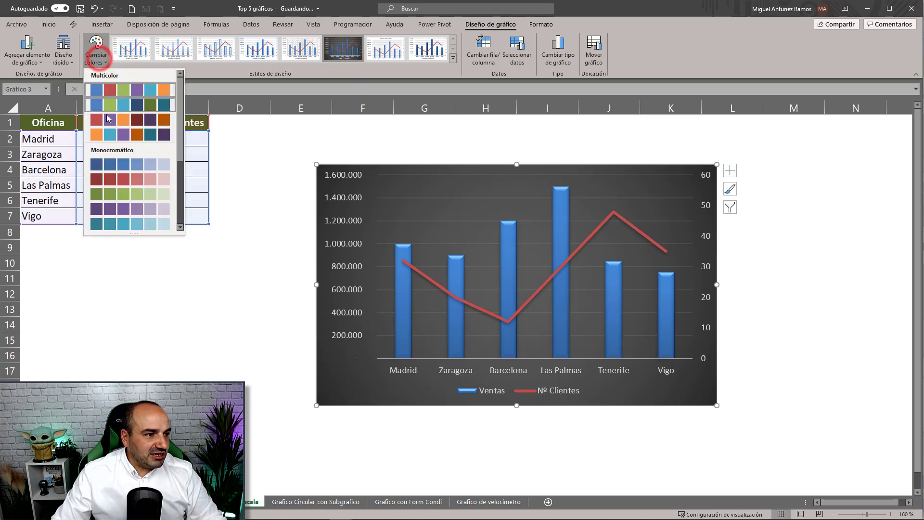
click(110, 139)
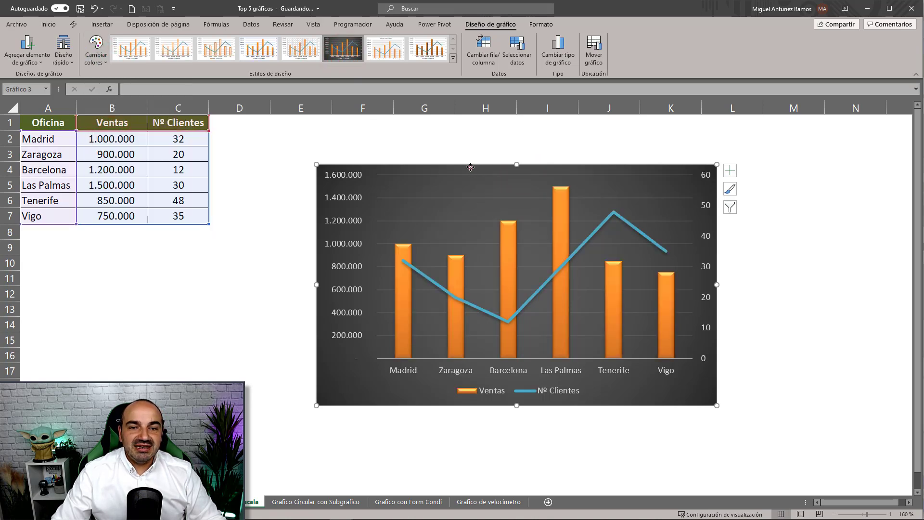
- Move the combo chart closer to the data table and give its chart area an outer shadow offset to the upper right
drag(471, 168, 423, 168)
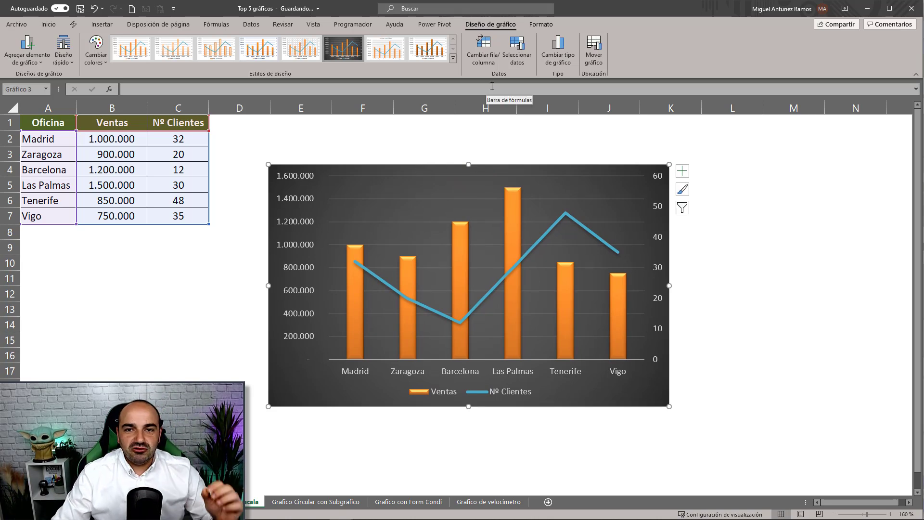
click(545, 24)
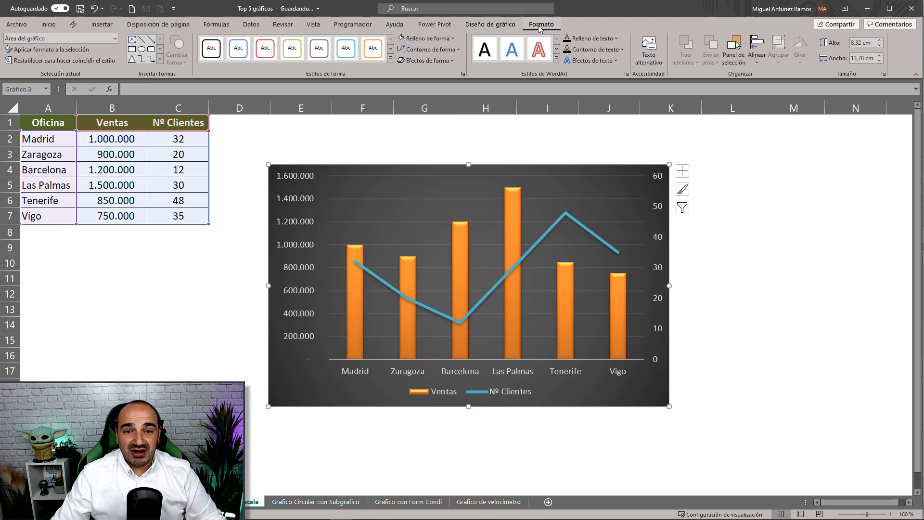
click(444, 62)
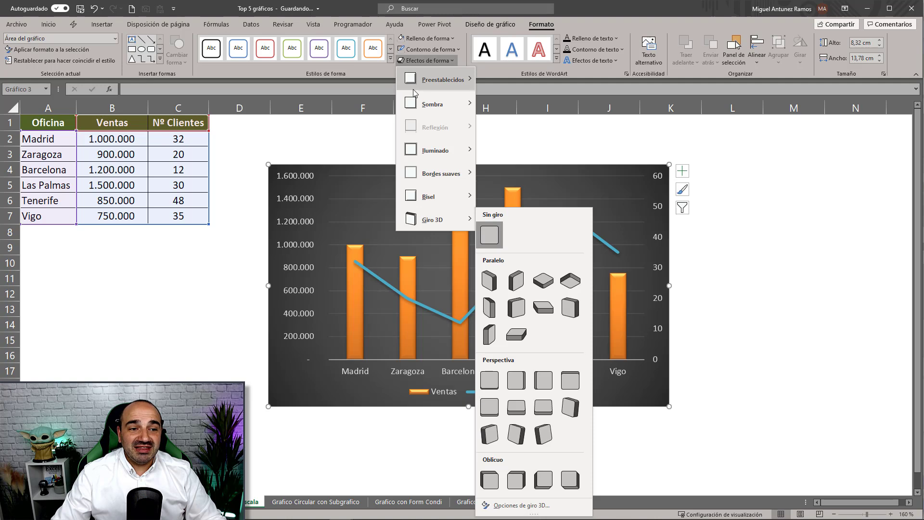
mouse_move(426, 92)
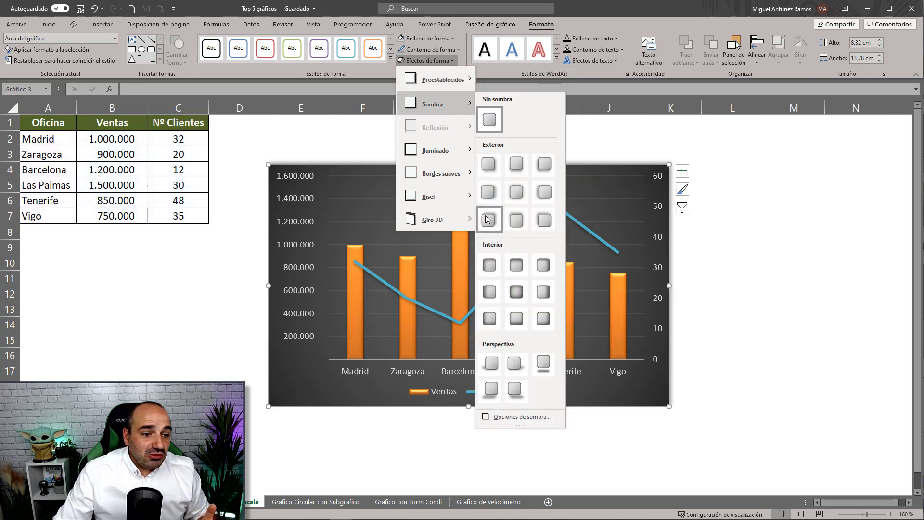
click(485, 216)
click(742, 190)
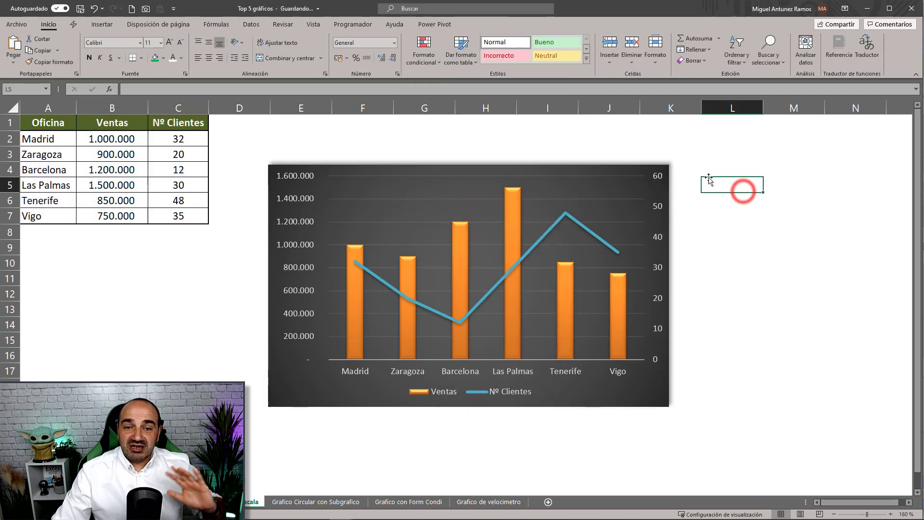
- Insert the outlined coin-stack icon from a "moneda" icon search into the combo chart and place it near the chart's upper edge
click(585, 174)
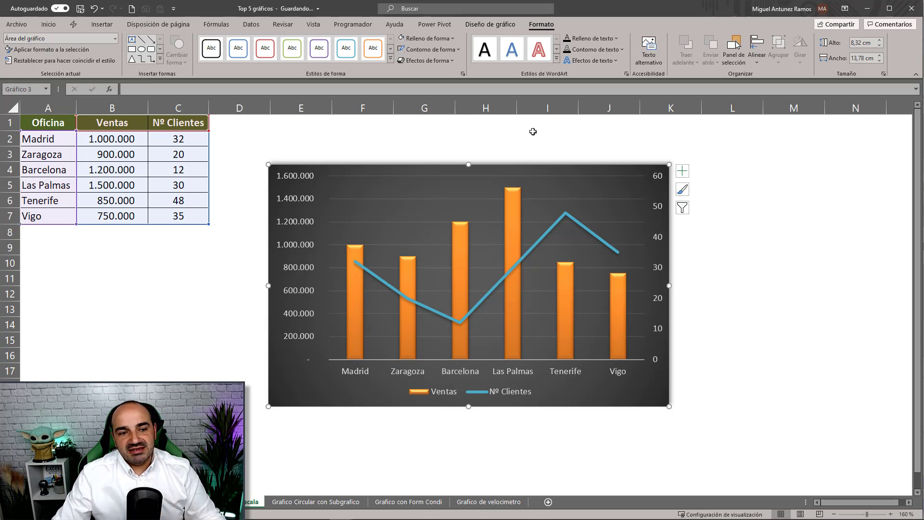
click(103, 25)
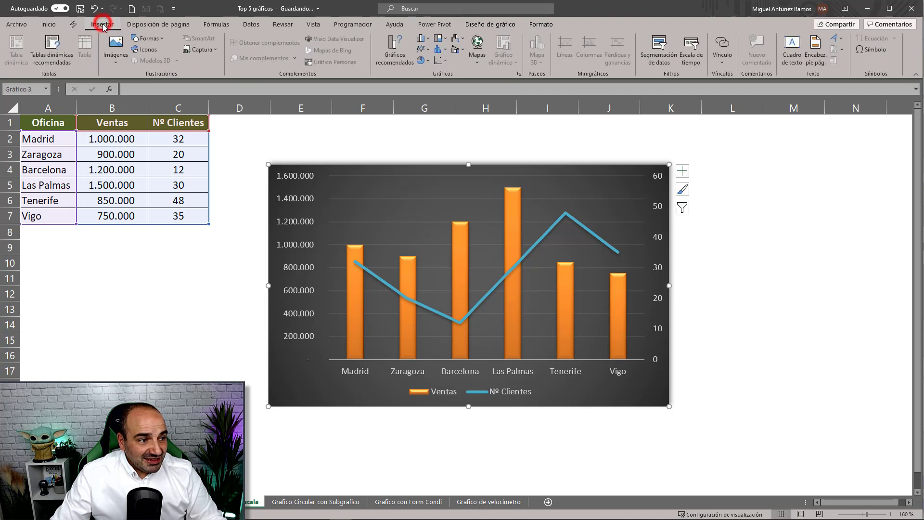
click(147, 50)
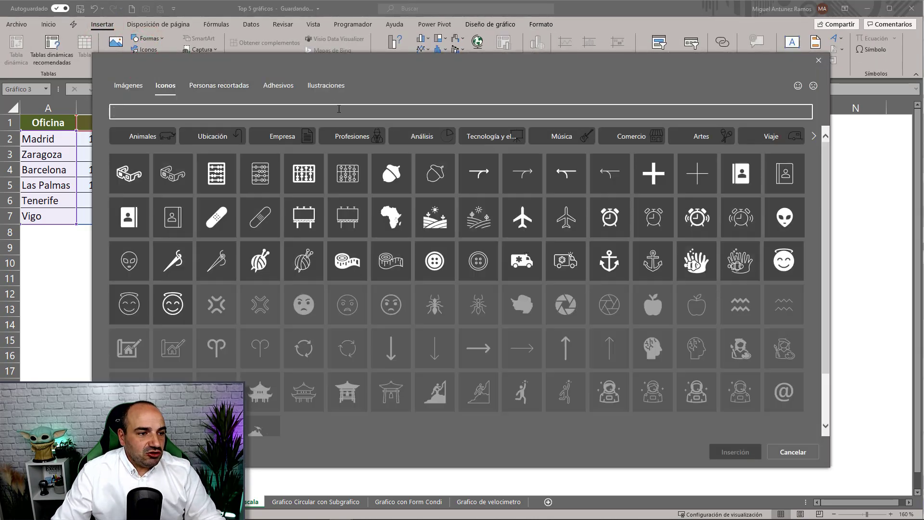
click(339, 108)
text(mo)
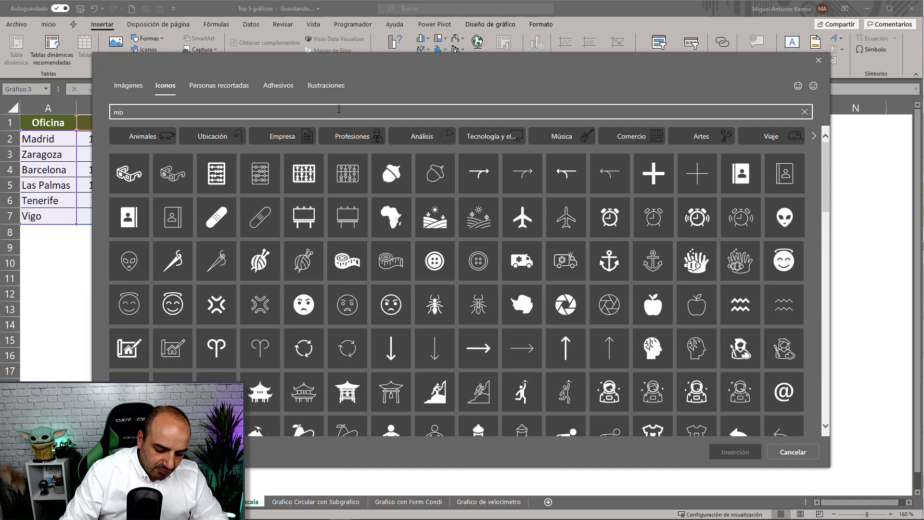
text(neda)
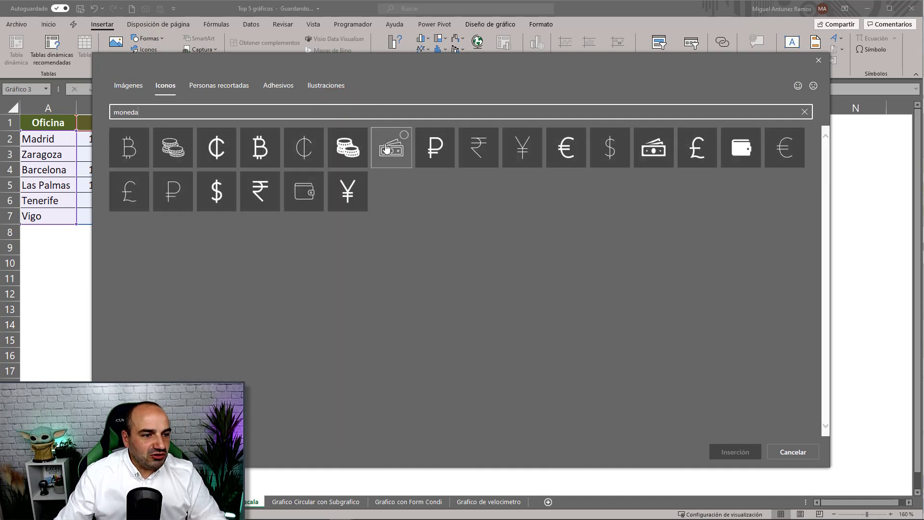
click(173, 148)
click(733, 451)
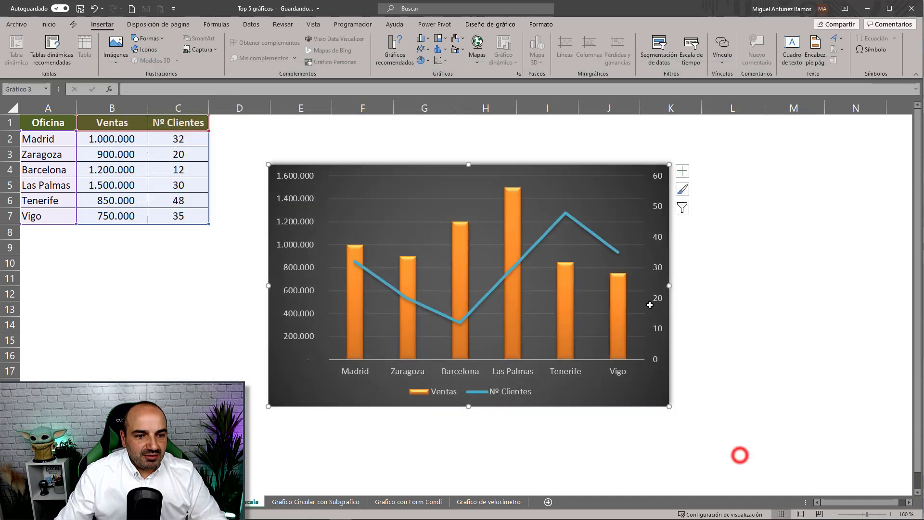
drag(340, 239, 377, 188)
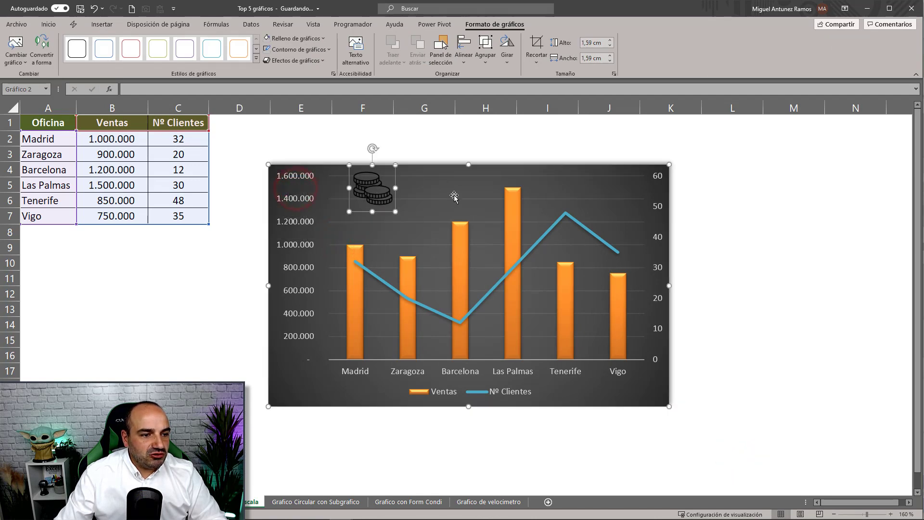
- Add a title above the combo chart's plot area reading "Ventas Vs Clientes"
click(494, 170)
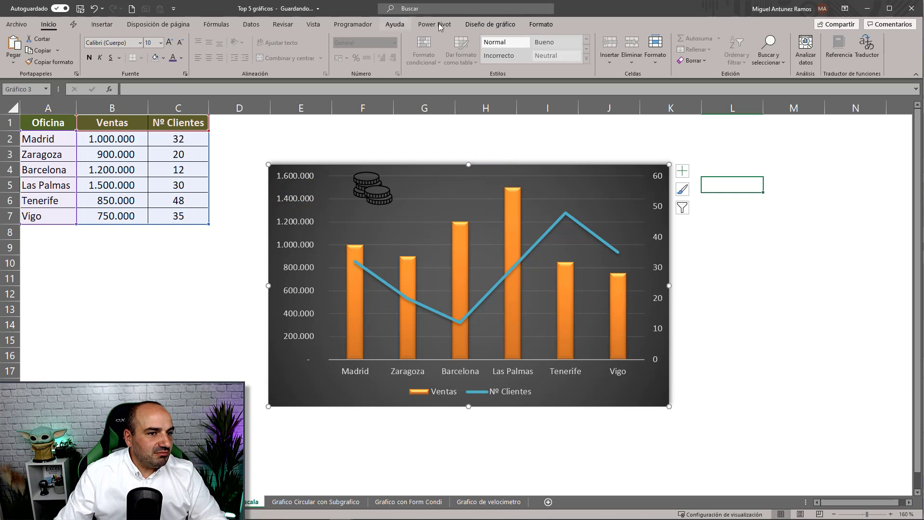
click(500, 24)
click(29, 53)
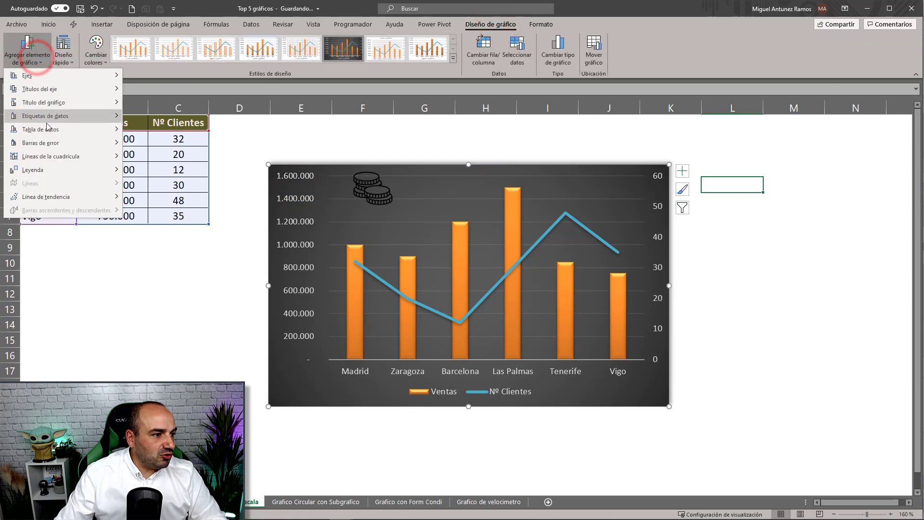
mouse_move(39, 104)
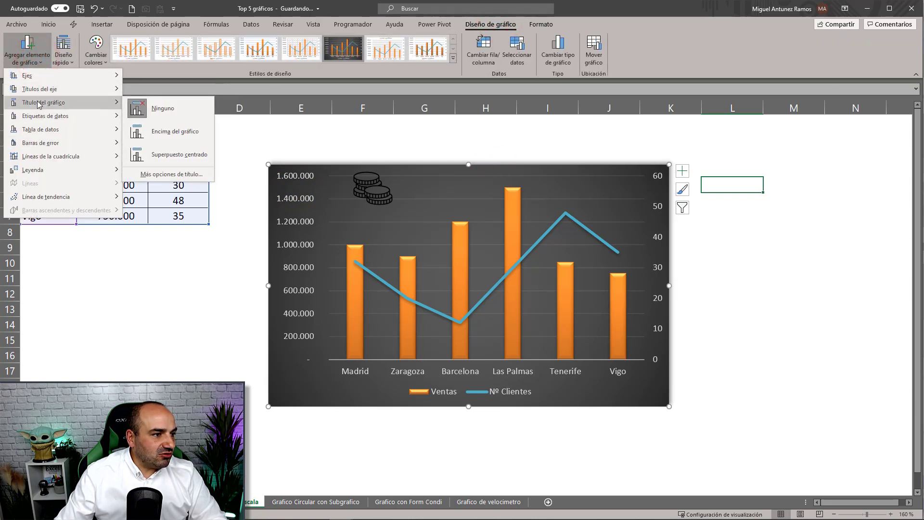
click(169, 132)
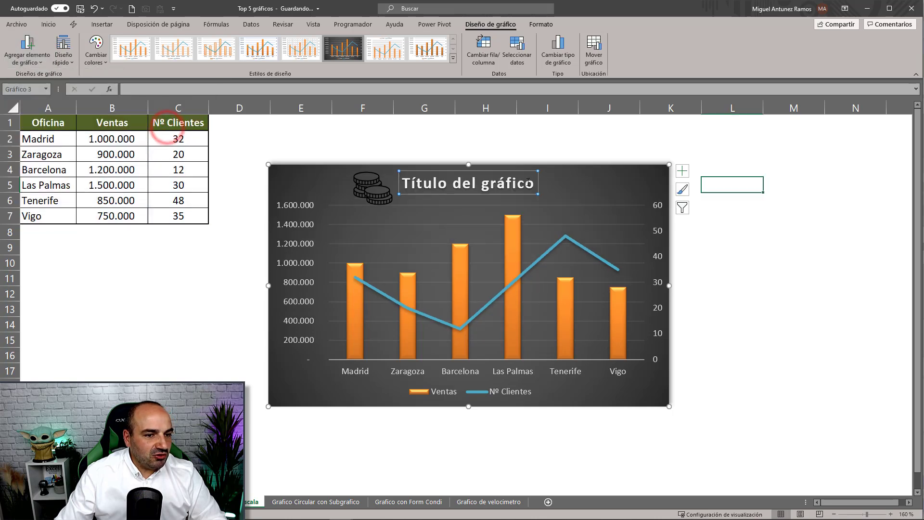
drag(534, 186, 407, 183)
text(V)
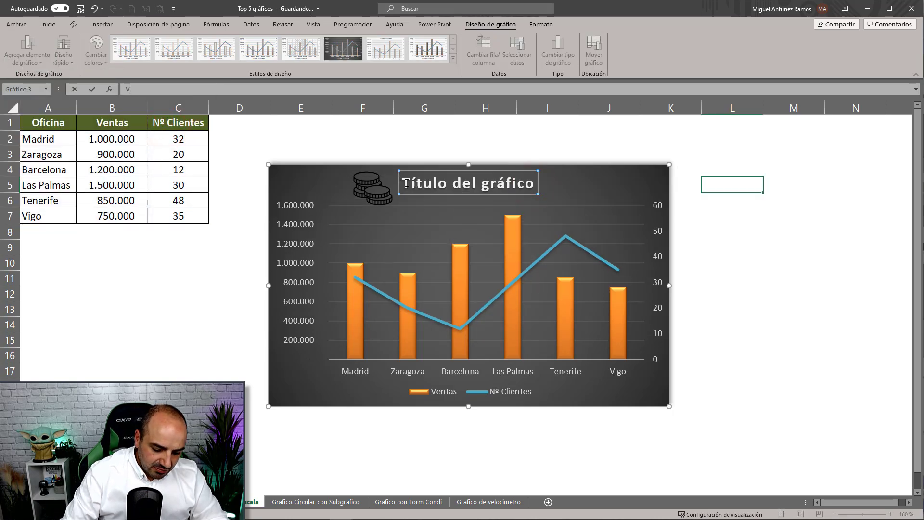
text(entas)
double_click(483, 186)
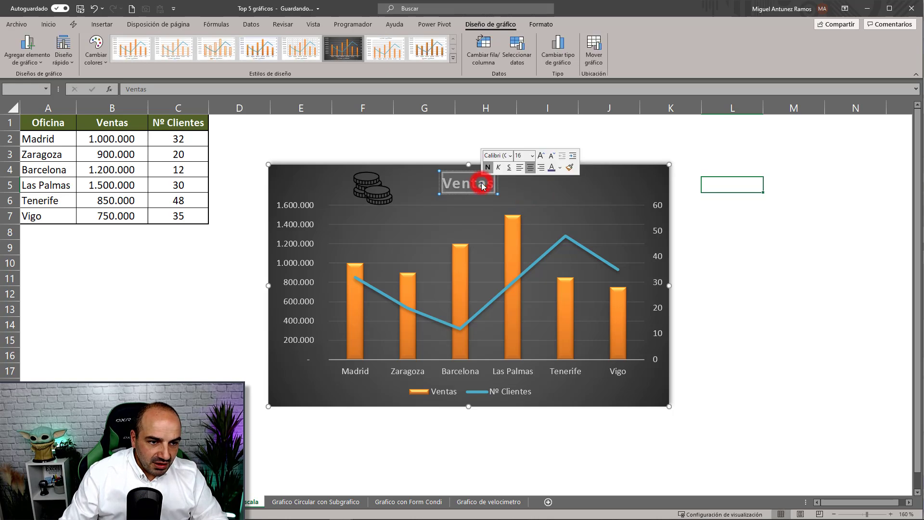
key(End)
text(Vs)
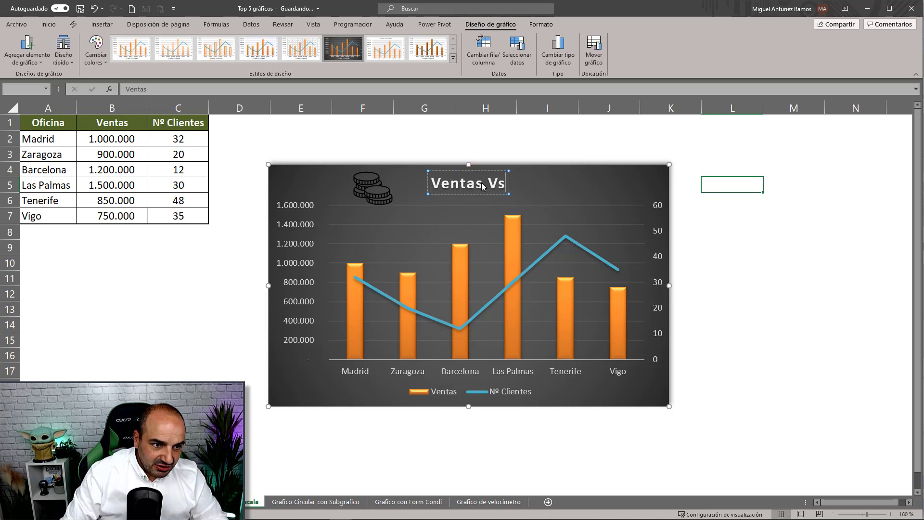
text( Clientes)
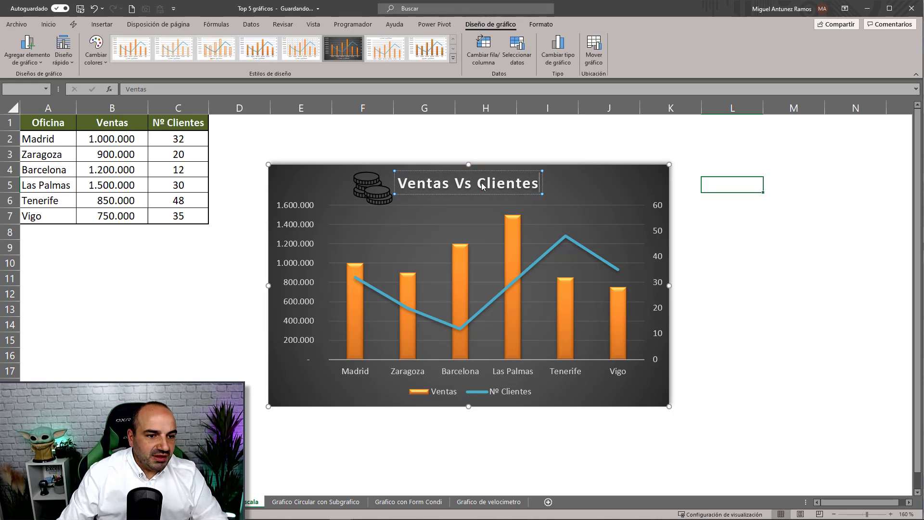
- Recolour the coin icon white and shrink it to about 1.31 cm, placed just before the chart title
click(360, 183)
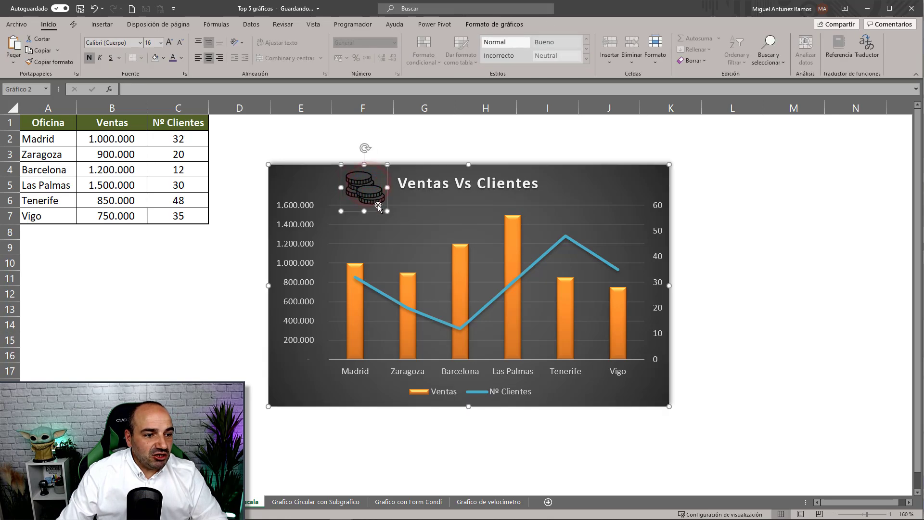
drag(385, 210, 382, 206)
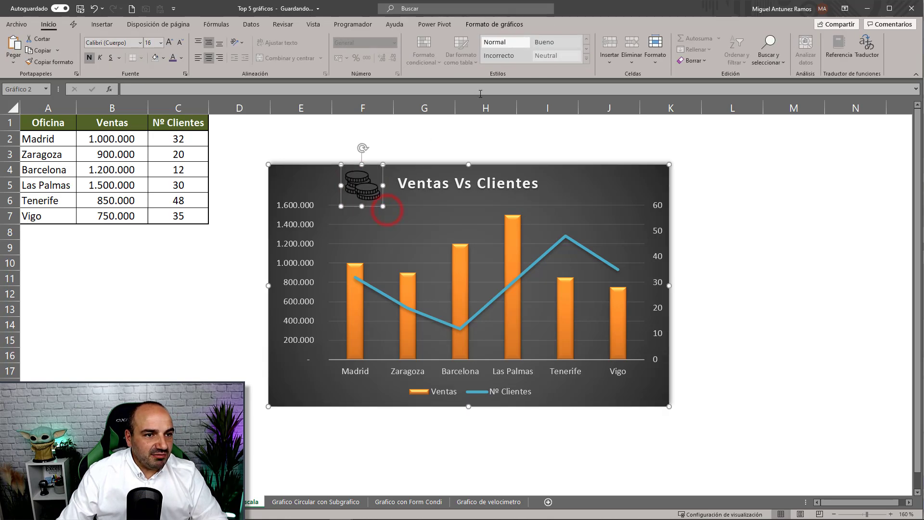
click(496, 24)
click(308, 38)
click(268, 78)
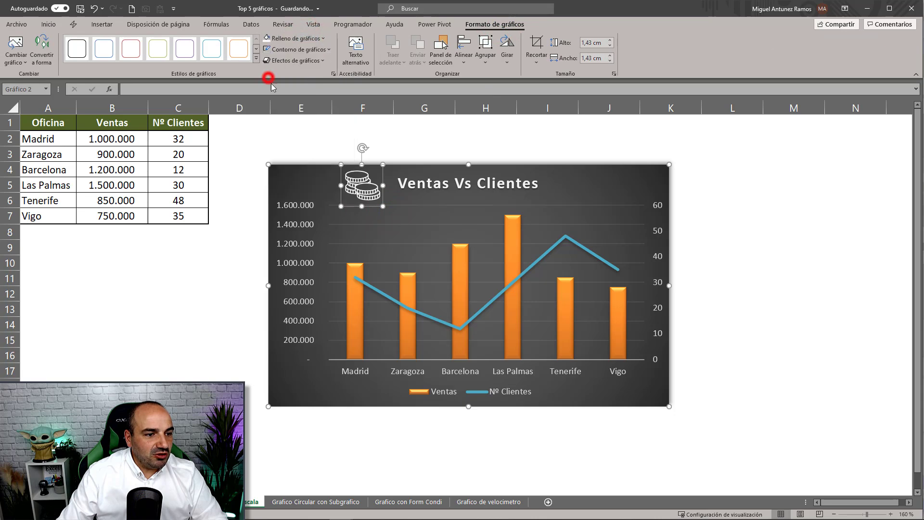
drag(382, 206, 380, 189)
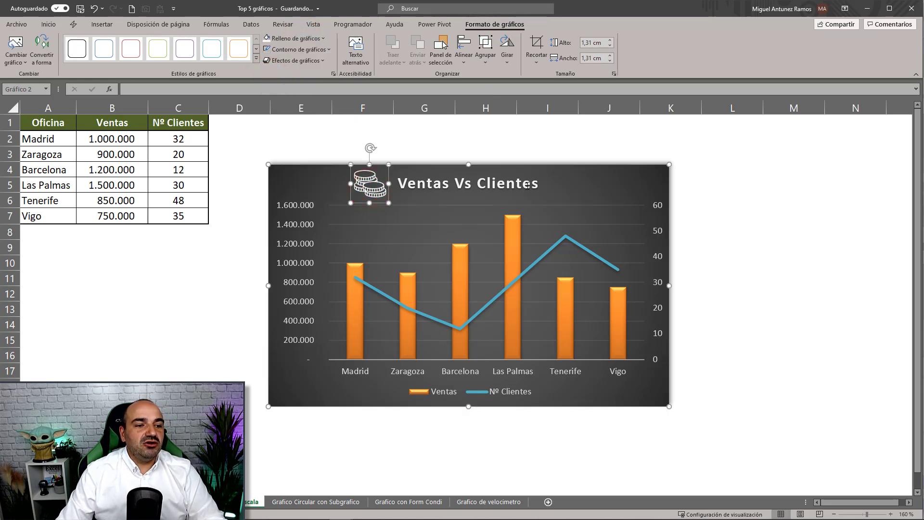
click(739, 244)
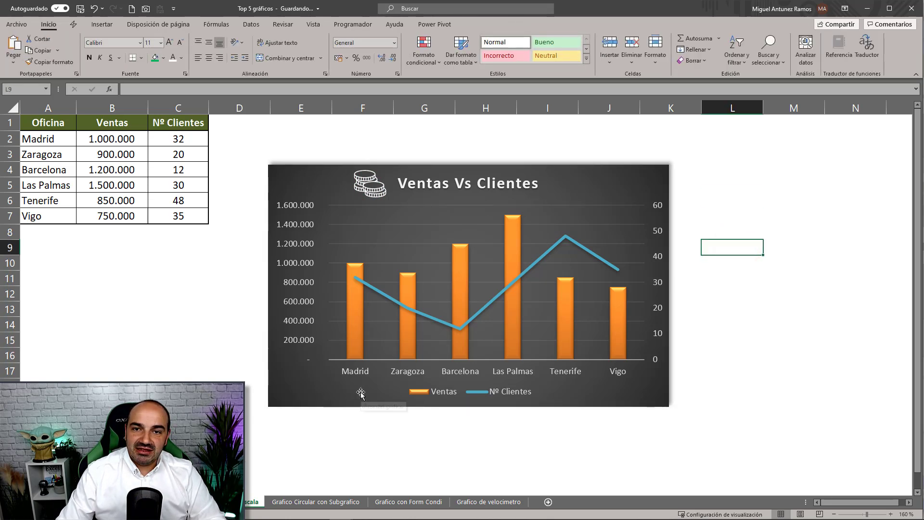
- Switch to the Grafico Circular con Subgrafico sheet and delete its existing Ventas pie chart
click(337, 502)
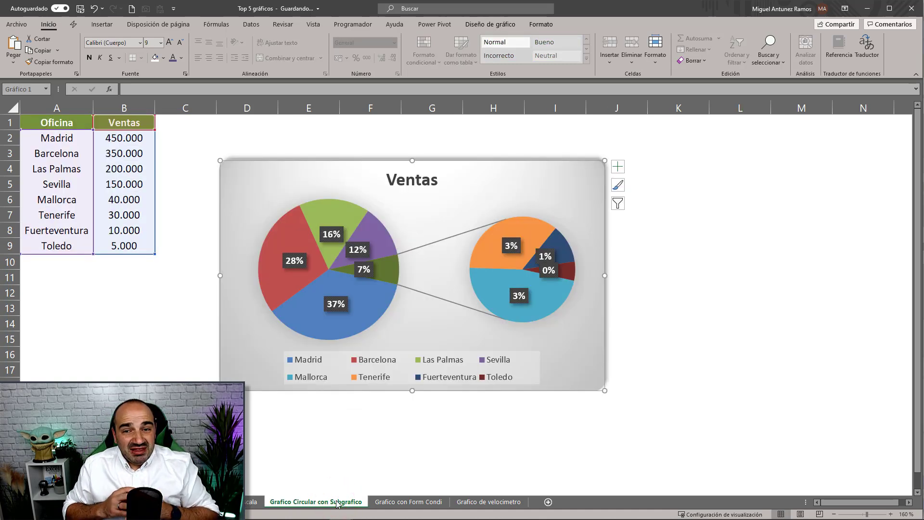
click(495, 182)
key(Delete)
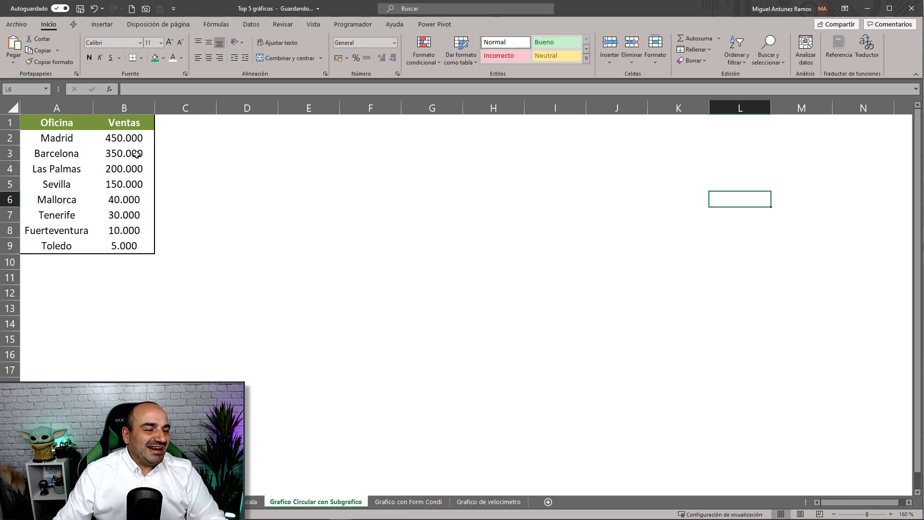
drag(58, 108, 110, 117)
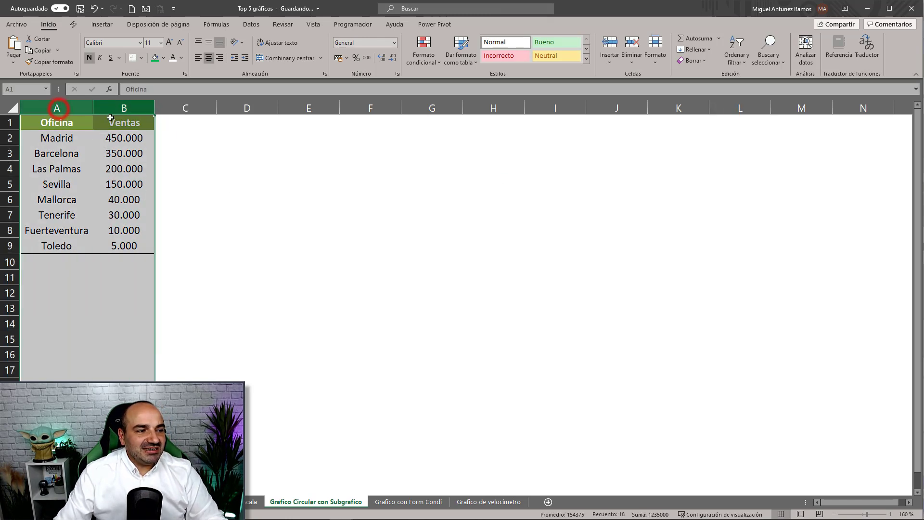
click(58, 122)
drag(57, 129, 57, 230)
drag(120, 123, 120, 173)
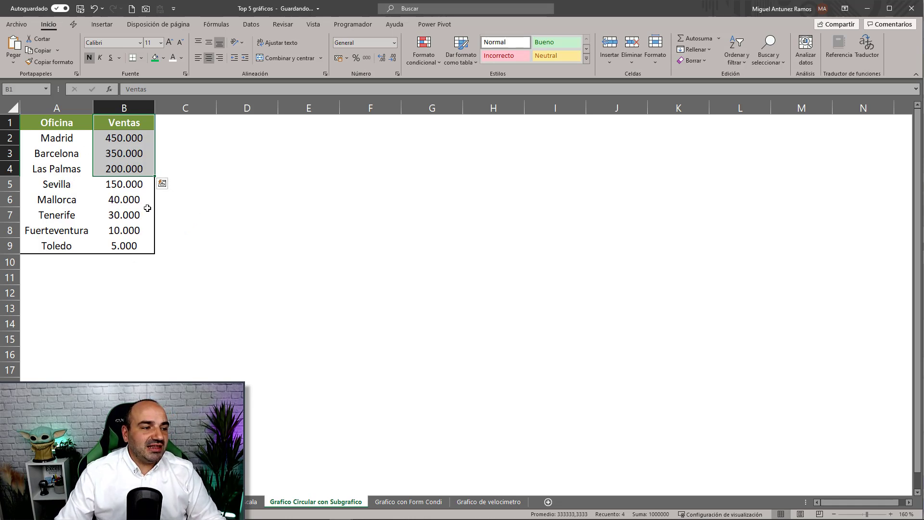
- Insert a 2-D pie chart of Ventas by Oficina beside the table and apply the grey gradient style with percentage labels
click(129, 197)
click(102, 24)
click(414, 59)
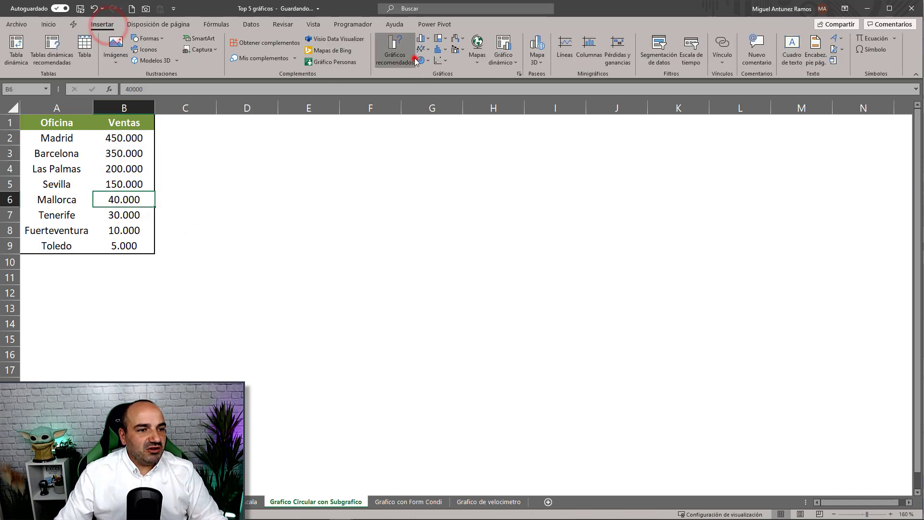
click(606, 392)
click(421, 60)
click(428, 93)
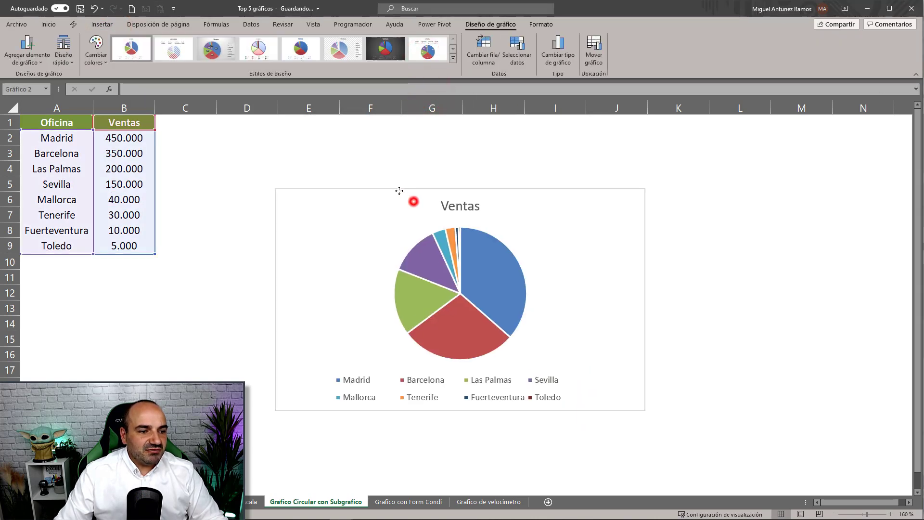
drag(404, 193, 364, 153)
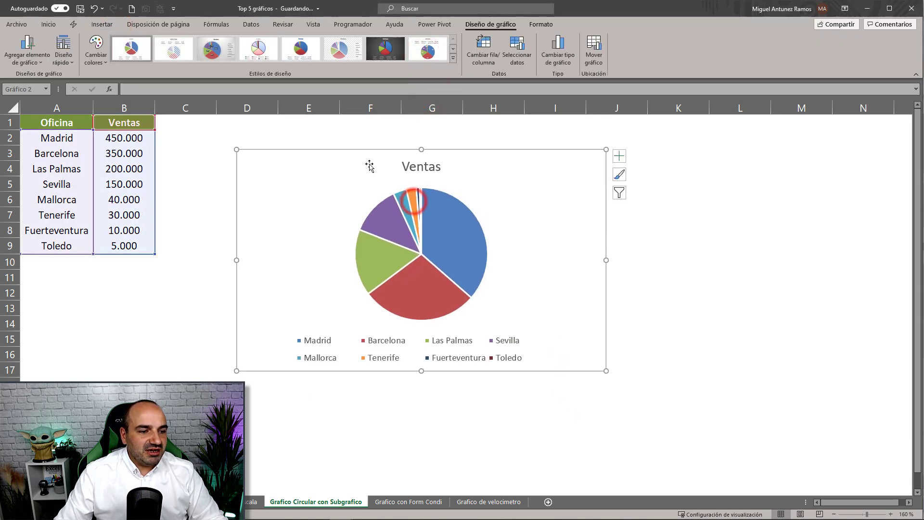
click(212, 48)
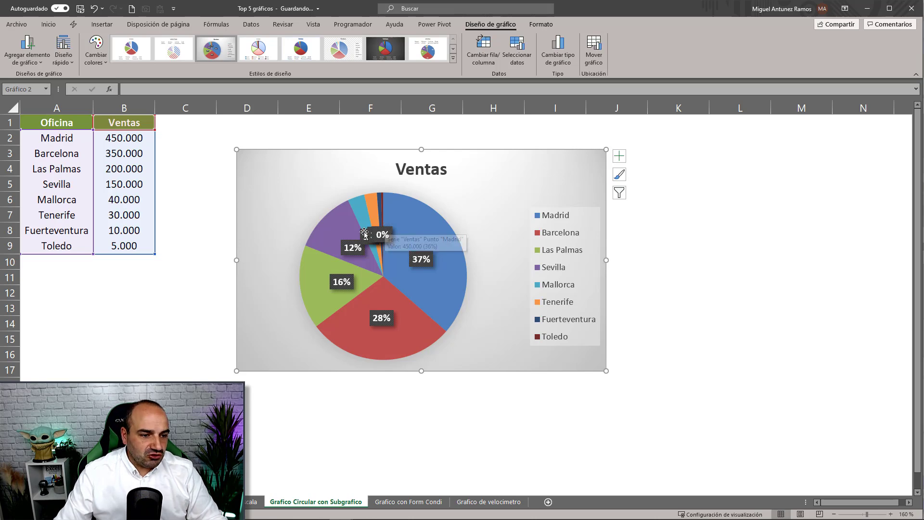
- Select the four smallest Ventas values in B6:B9, then delete the standard pie chart
click(123, 200)
click(124, 215)
click(123, 228)
click(117, 246)
drag(124, 199, 124, 246)
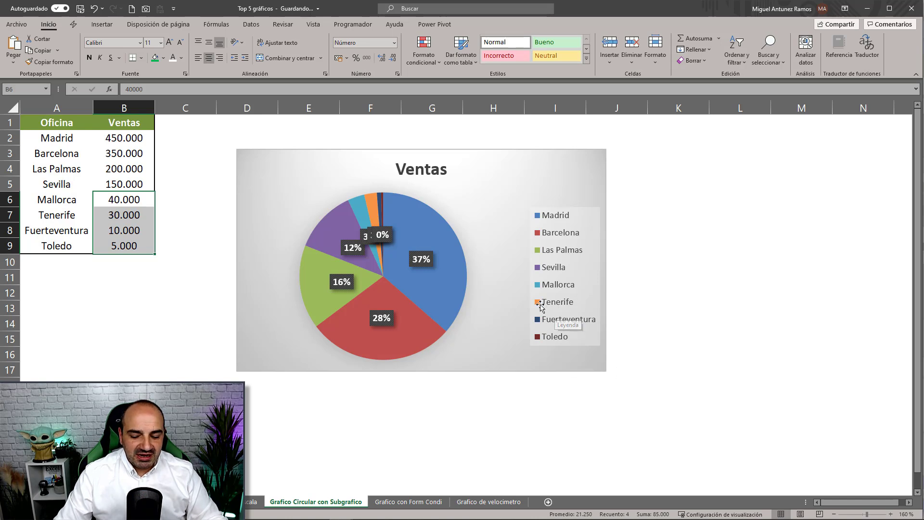
click(546, 167)
key(Delete)
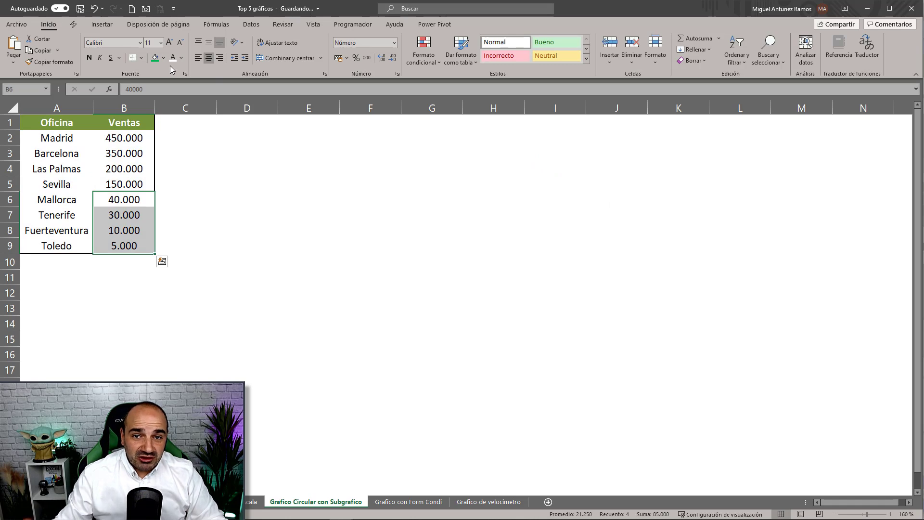
- Insert a 2-D pie-of-pie chart (Gráfico circular con subgráfico circular) of Ventas by Oficina from the table
click(130, 154)
click(99, 25)
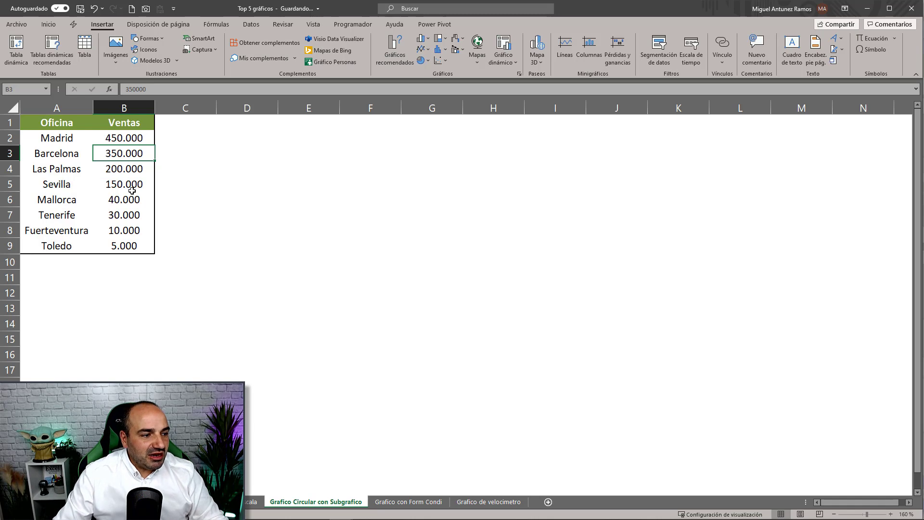
drag(133, 186, 67, 135)
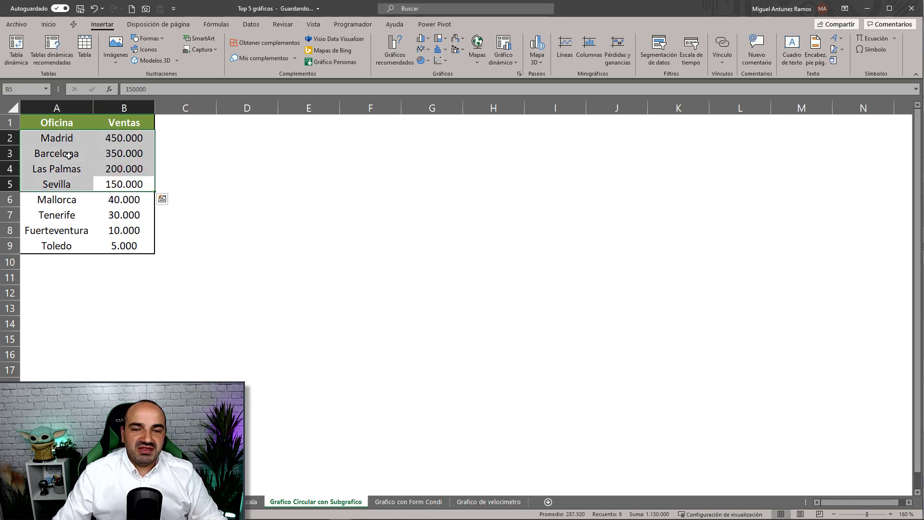
drag(62, 200, 144, 244)
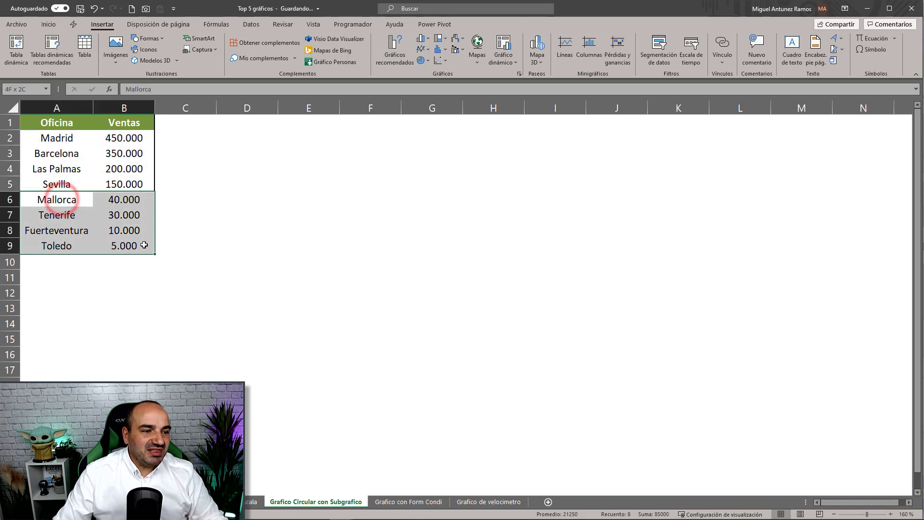
click(125, 187)
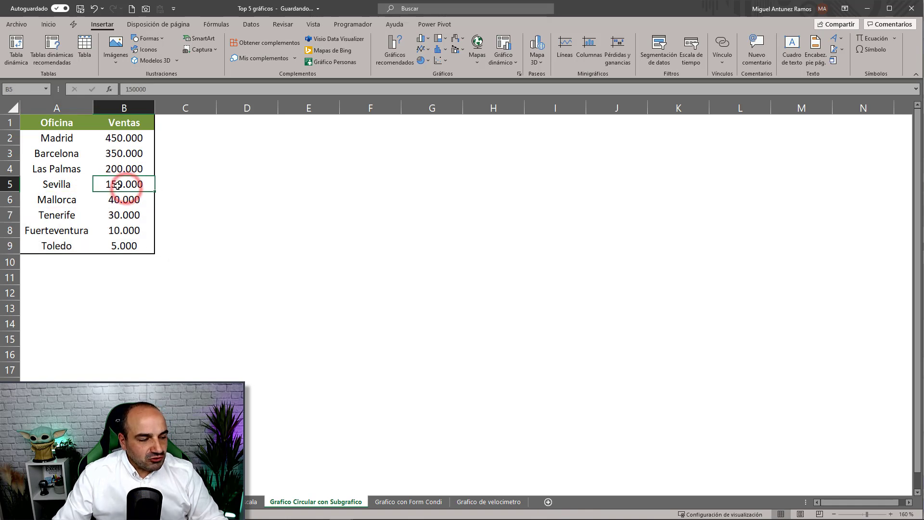
click(421, 61)
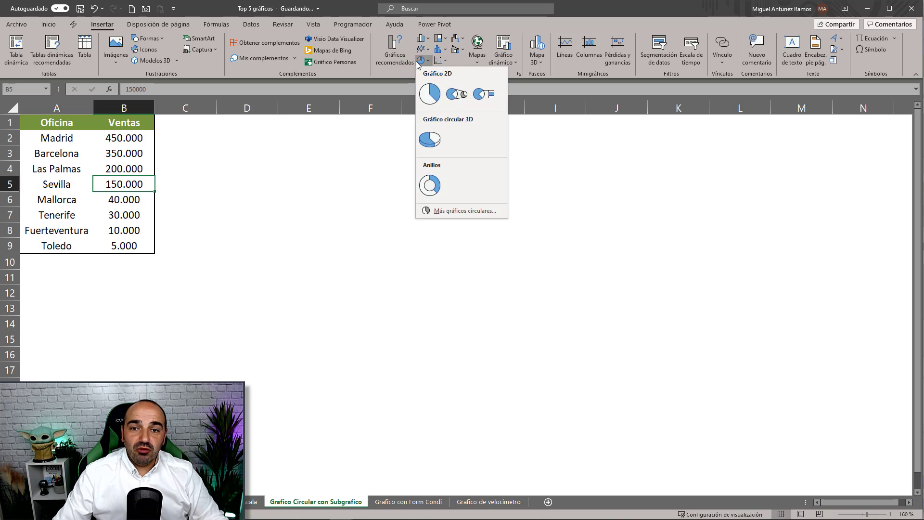
click(456, 94)
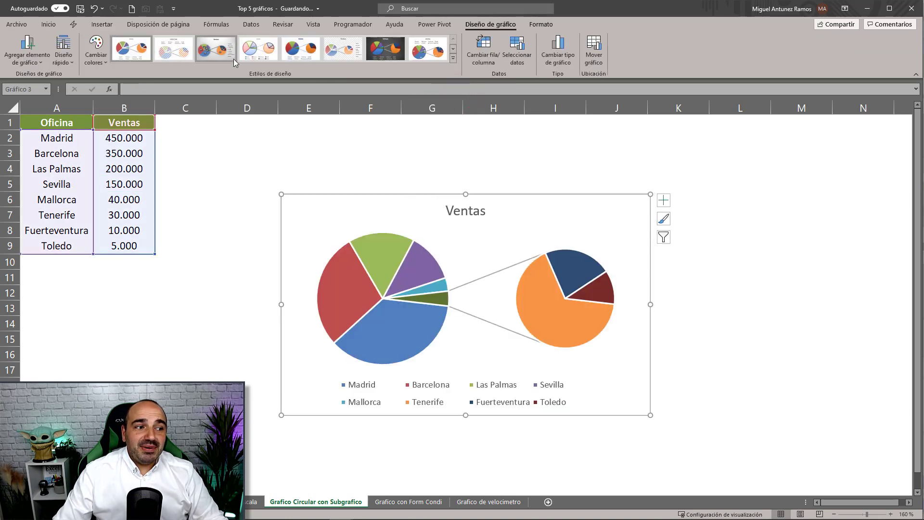
- Apply the grey gradient style with percentage labels to the pie-of-pie chart and enlarge it slightly
click(221, 54)
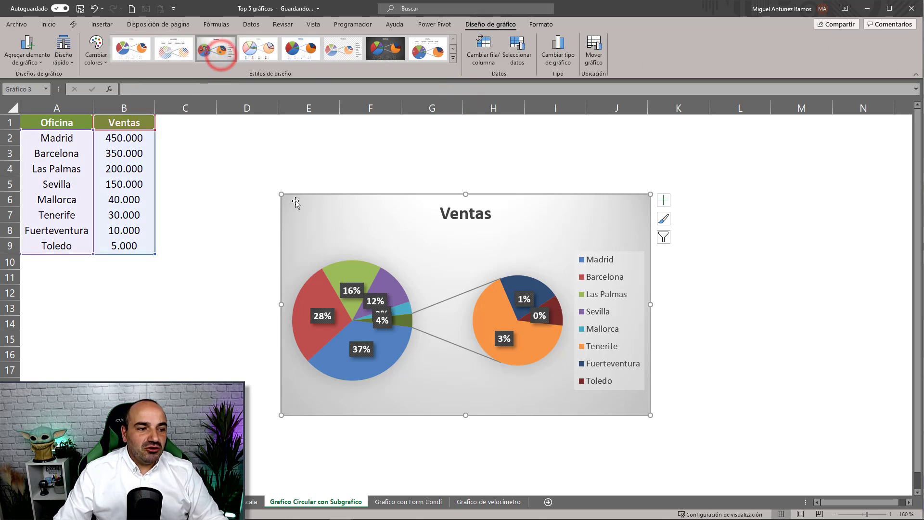
drag(279, 195, 251, 165)
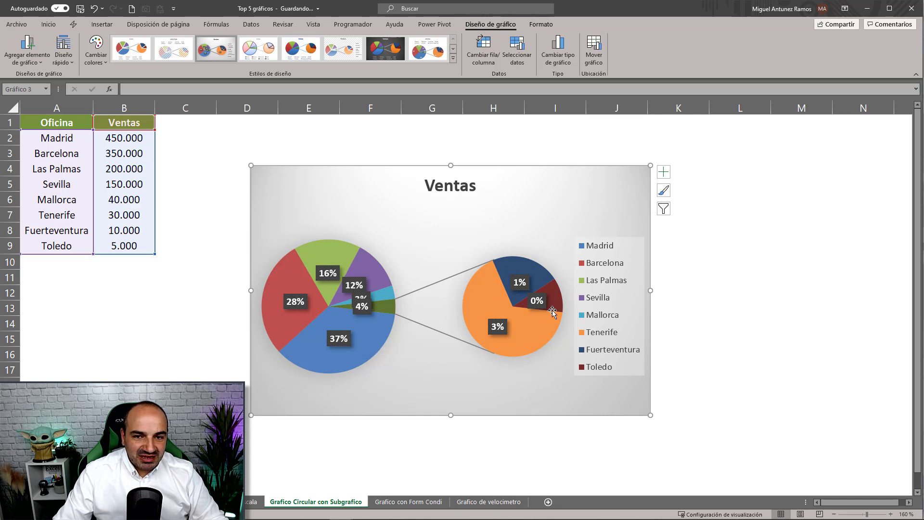
- Set the Ventas series to show 4 values in the second plot, and move the chart across to columns H to N
mouse_move(390, 308)
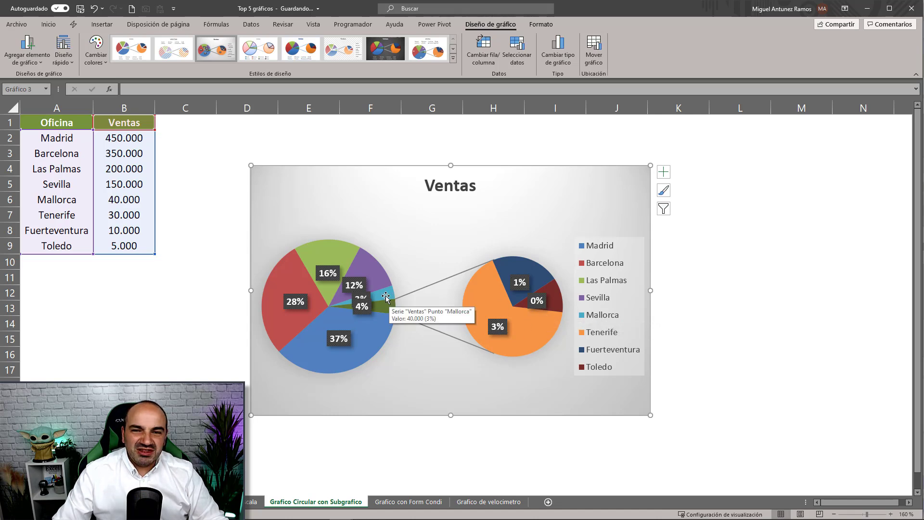
drag(124, 184, 81, 144)
drag(78, 199, 137, 248)
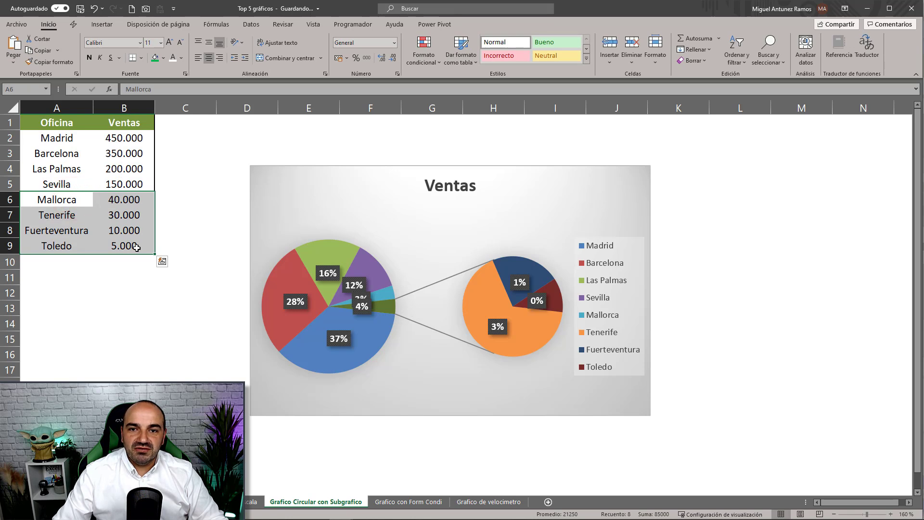
click(536, 330)
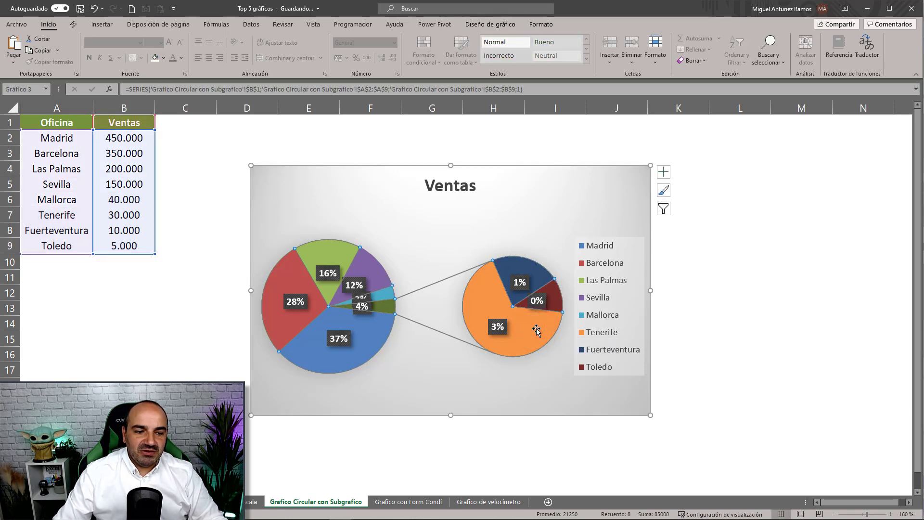
right_click(537, 330)
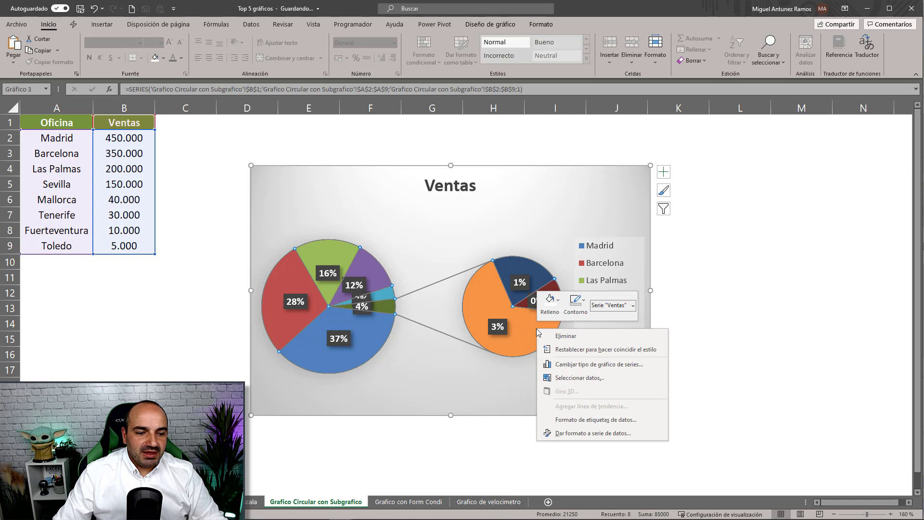
click(572, 433)
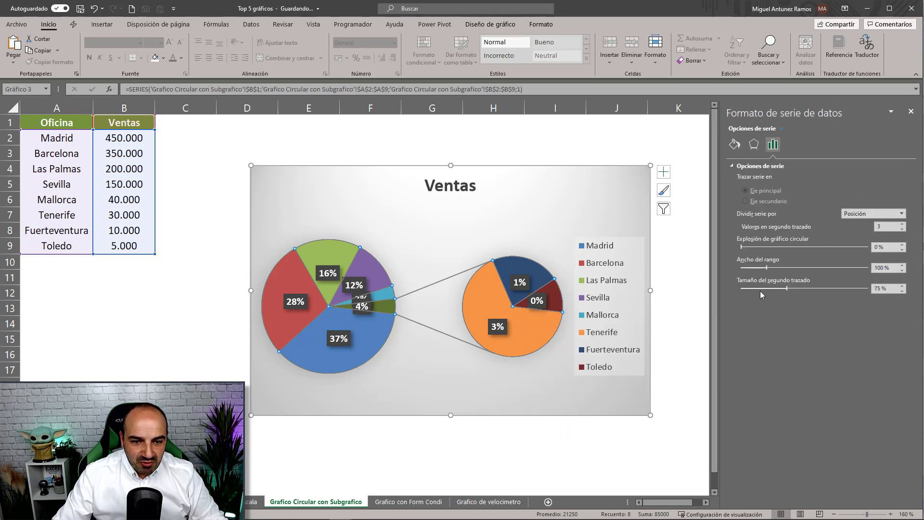
click(901, 224)
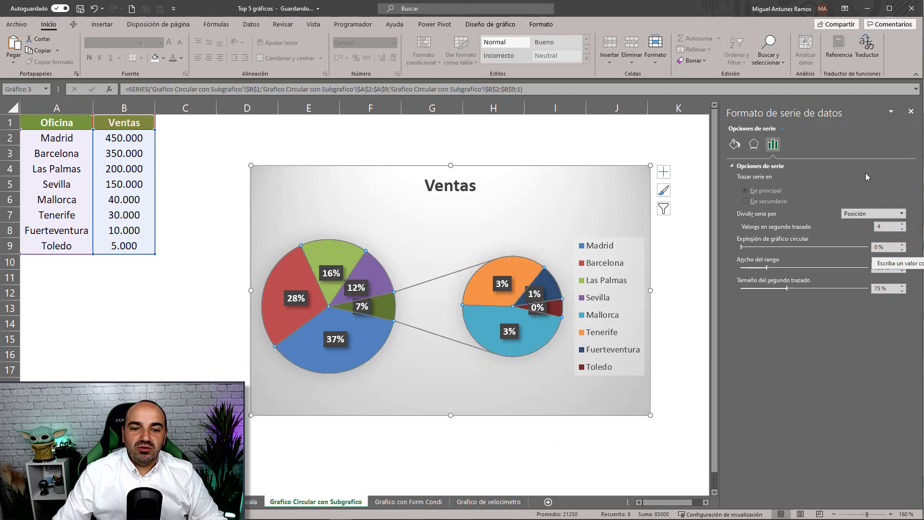
click(911, 113)
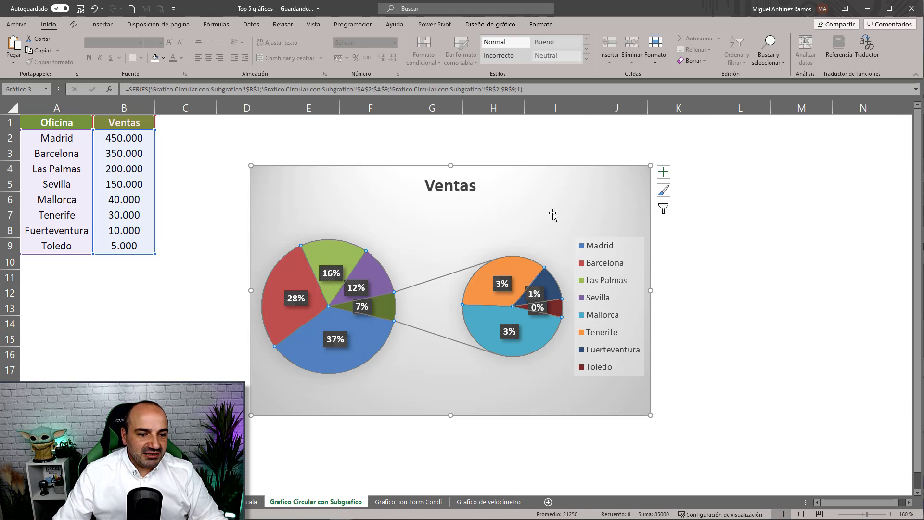
drag(568, 187, 805, 147)
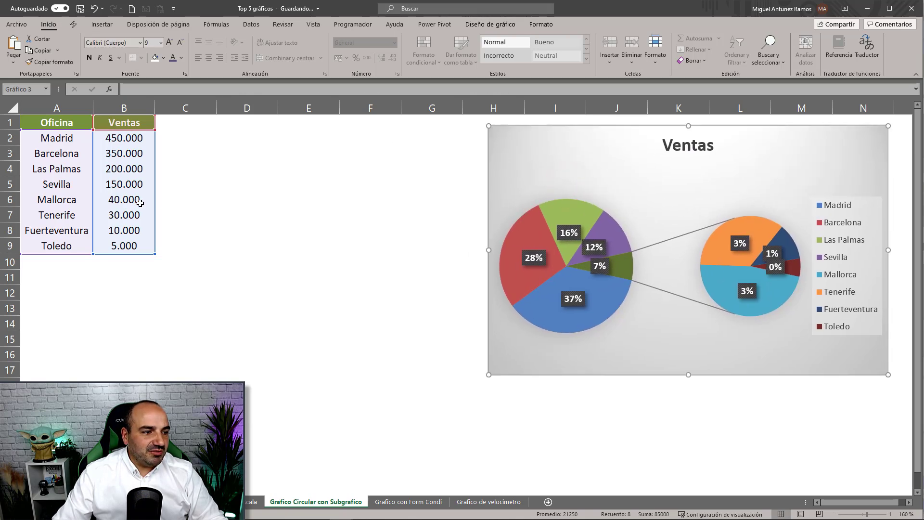
- Insert a standard 2-D pie chart of Ventas in the grey gradient style, fitted between the table and the subchart pie for comparison
click(139, 202)
click(102, 24)
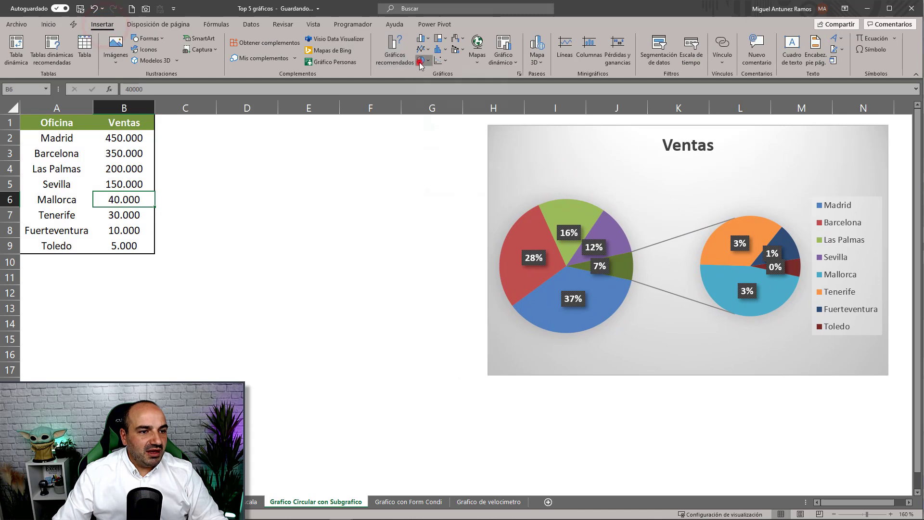
click(422, 60)
click(430, 93)
drag(417, 207, 303, 188)
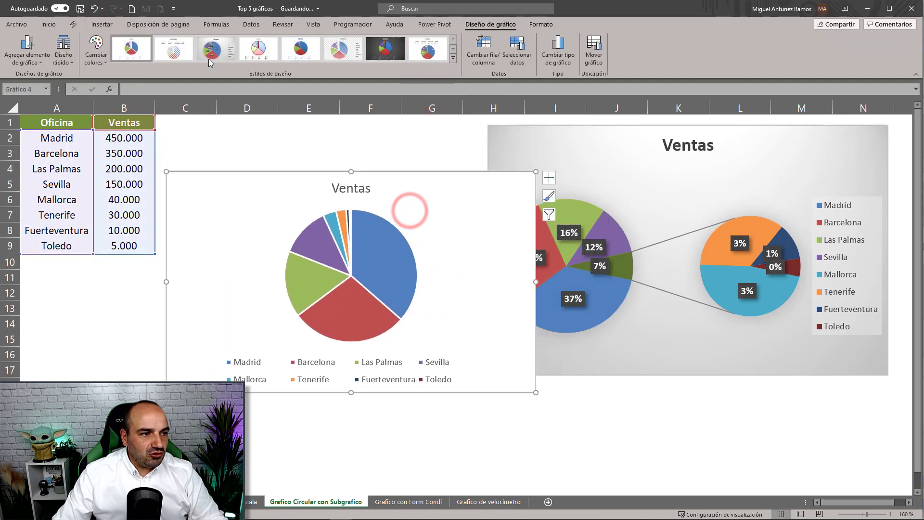
click(217, 51)
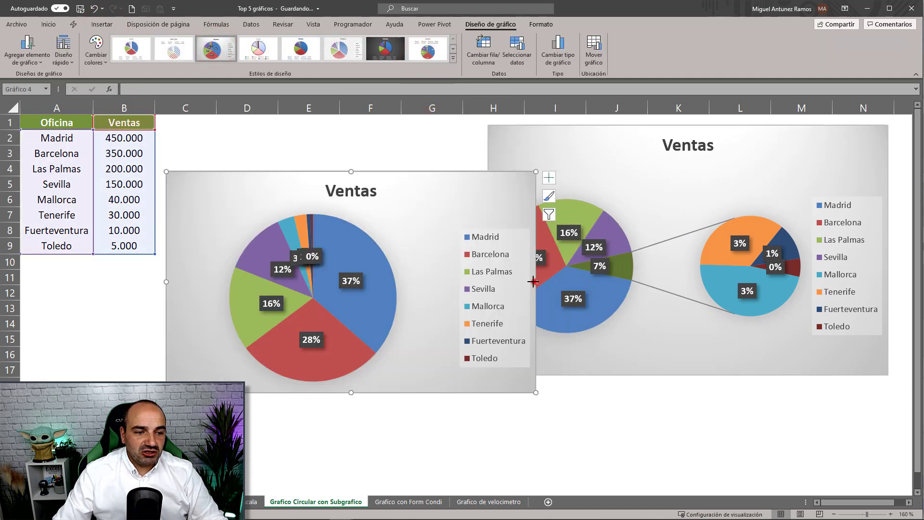
drag(534, 282, 479, 282)
drag(415, 188, 422, 153)
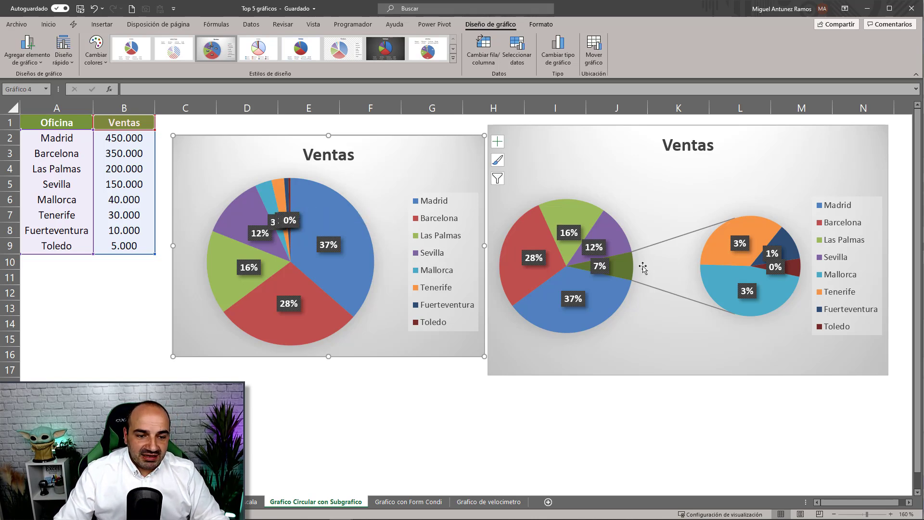
- Delete the standard pie chart beside the table and preview the pie-of-pie chart type without inserting it
click(413, 156)
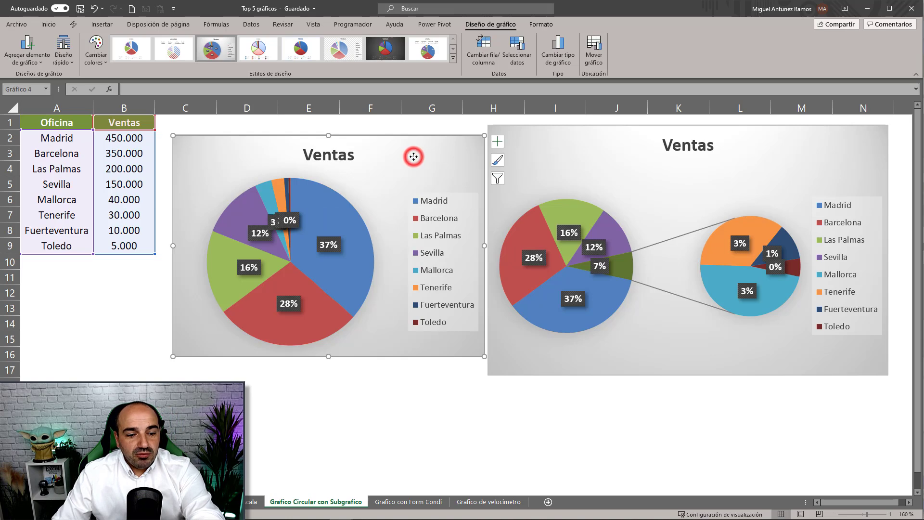
key(Delete)
click(102, 24)
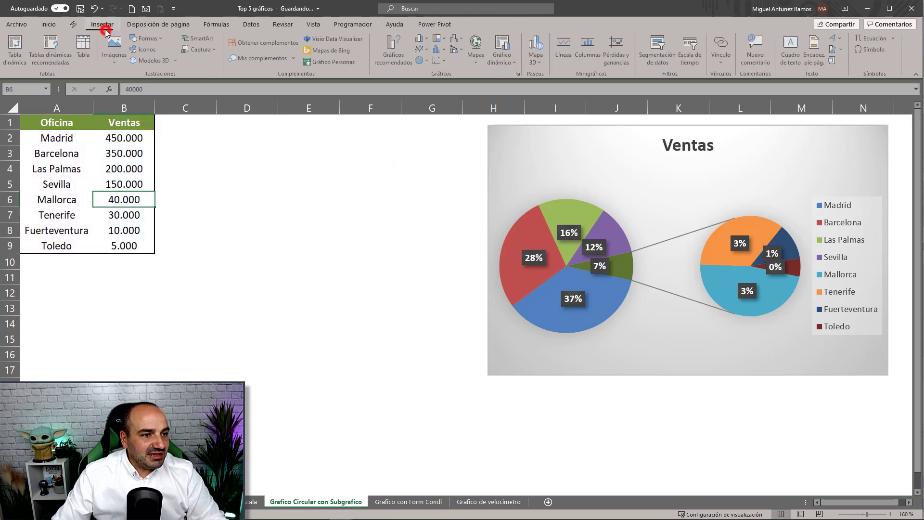
click(426, 60)
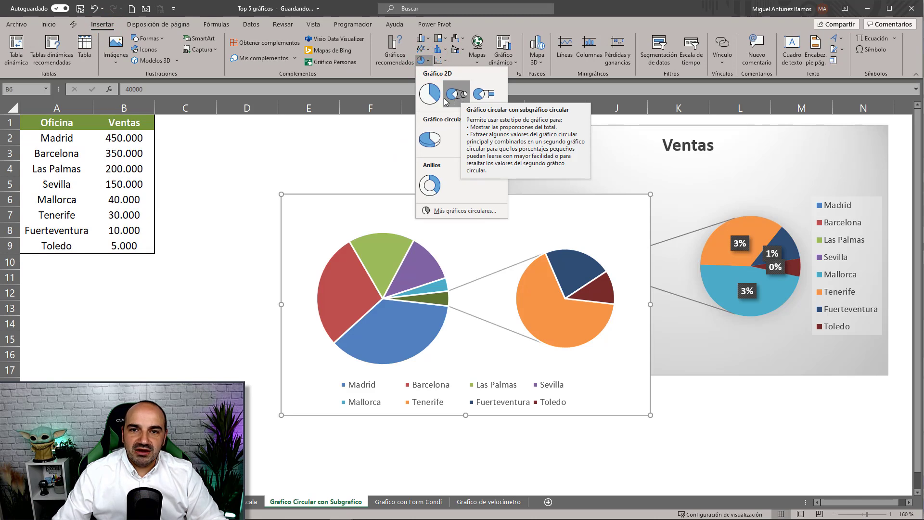
click(304, 158)
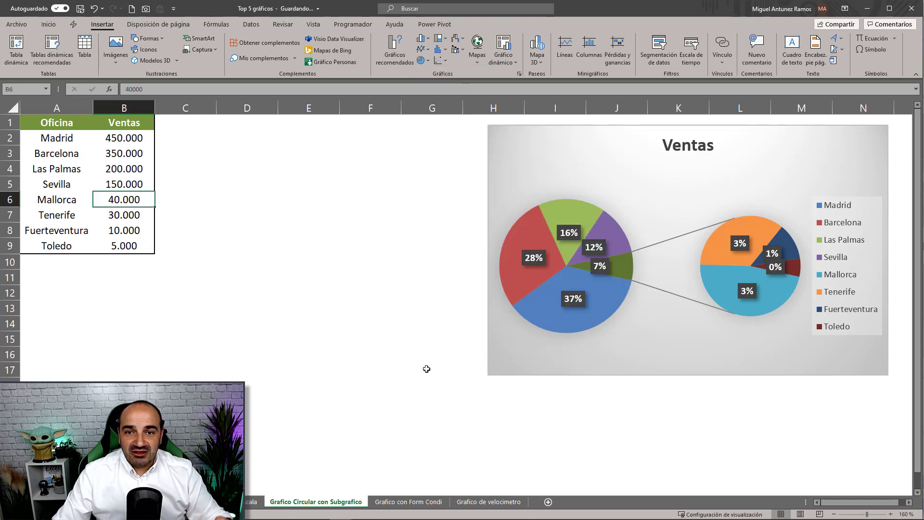
- Switch to the Grafico con Form Condi sheet and deselect its column chart
click(428, 505)
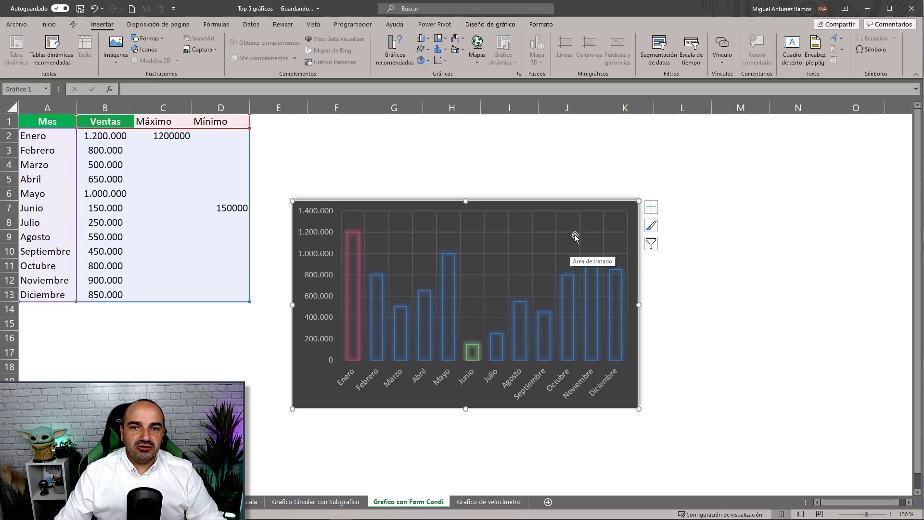
click(567, 165)
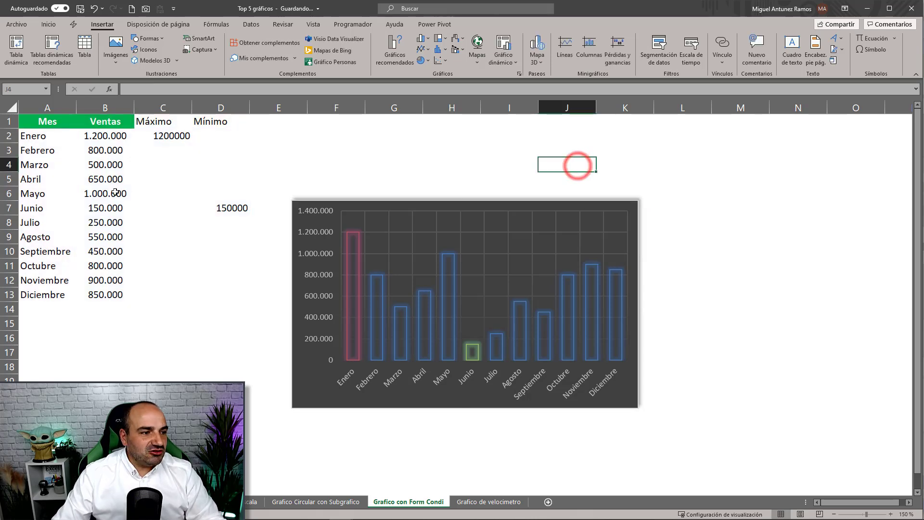
- Try hiding the Máximo and Mínimo helper columns C and D, and undo it
drag(163, 107, 205, 108)
right_click(213, 109)
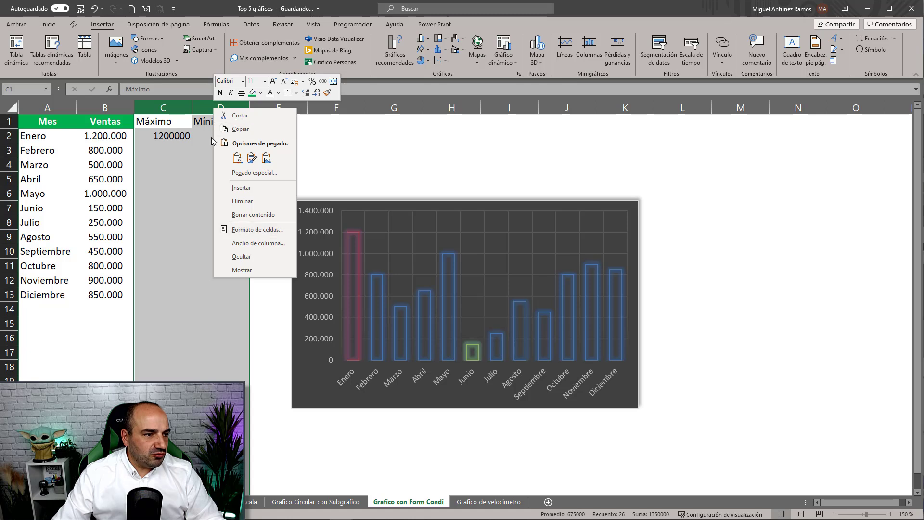
click(242, 256)
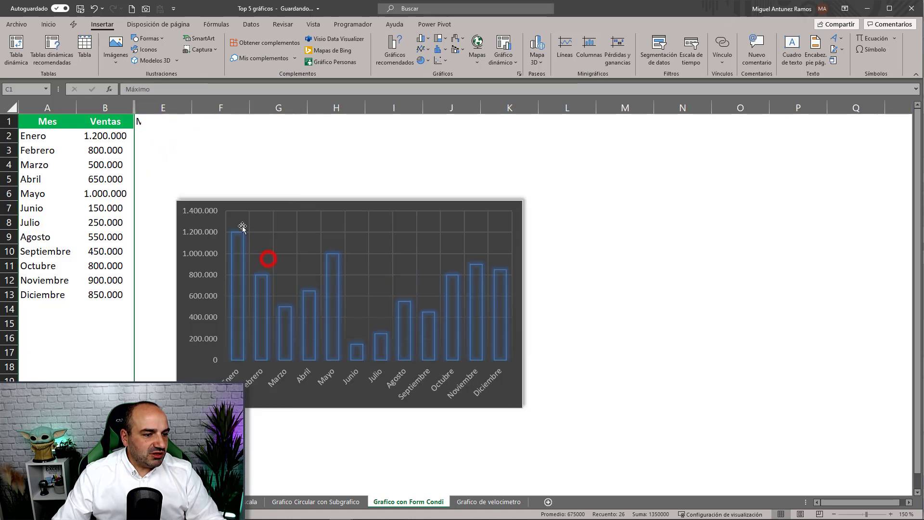
click(95, 9)
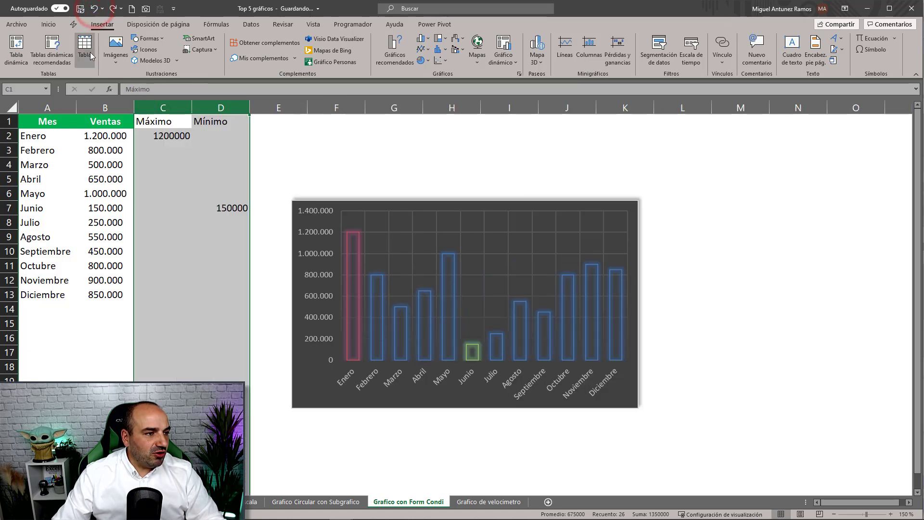
- Set the font colour of the Máximo and Mínimo columns C and D to white, leaving the columns unhidden
click(47, 24)
click(174, 58)
click(392, 136)
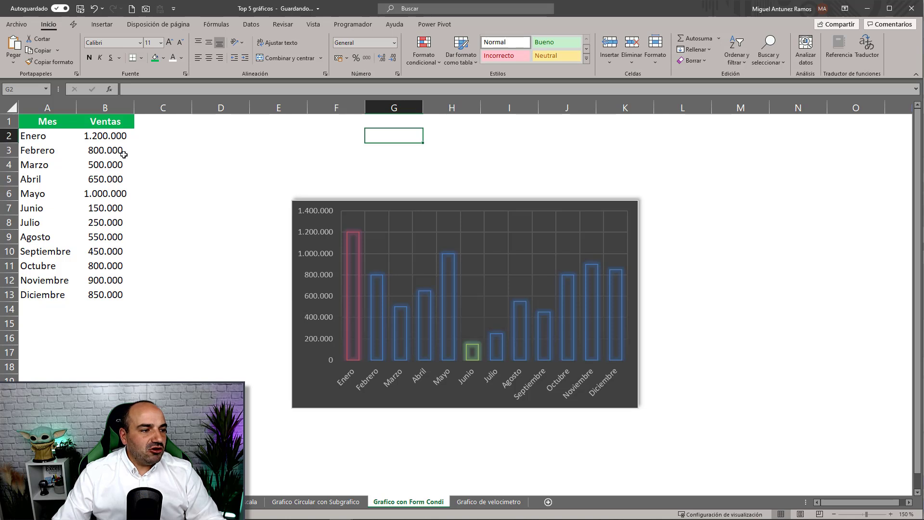
- Change the Agosto Ventas value in B9 to 2550000 to test the chart's highlighting of the maximum
click(103, 136)
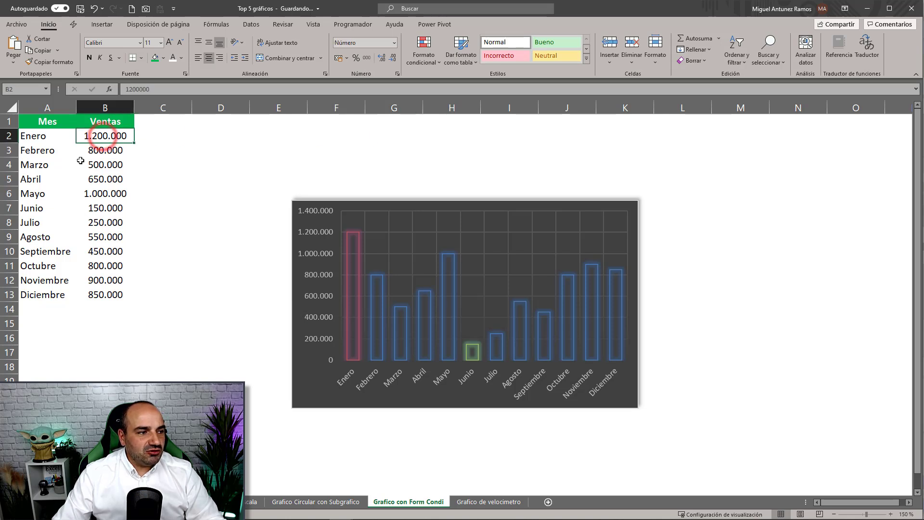
mouse_move(354, 342)
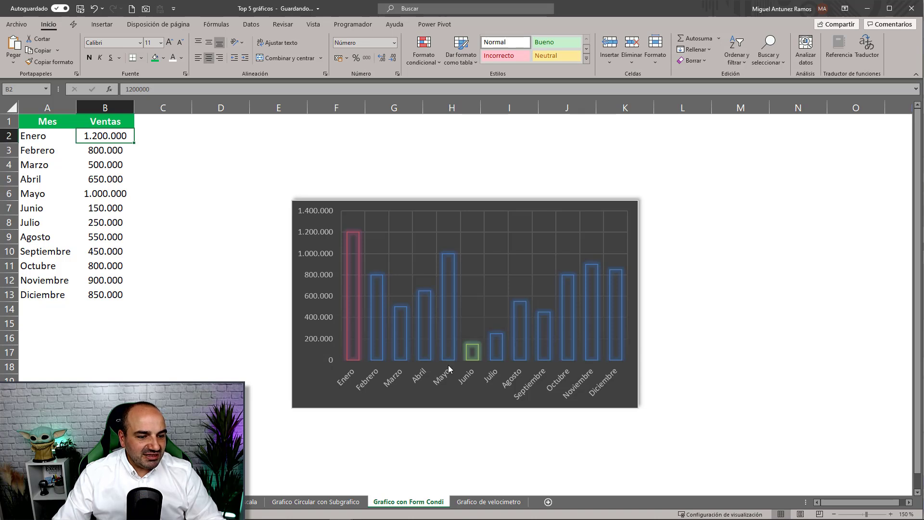
click(90, 236)
click(126, 89)
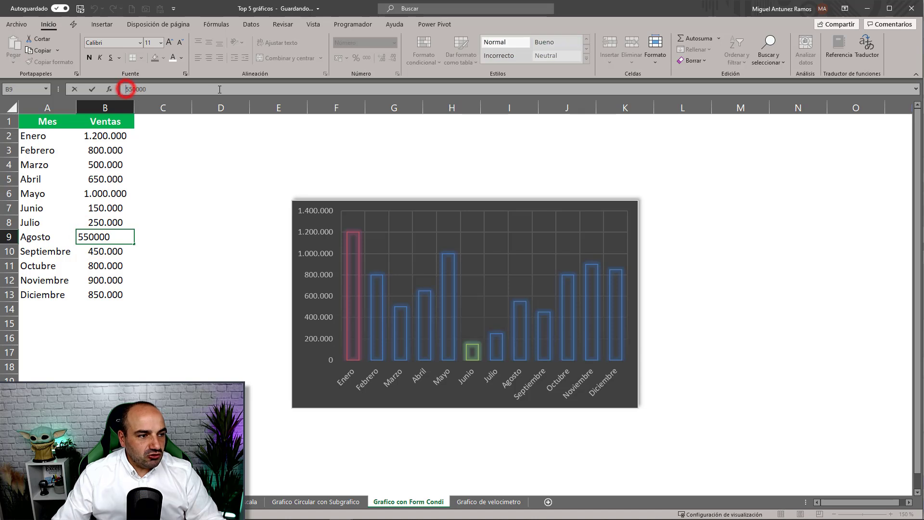
text(2)
key(Return)
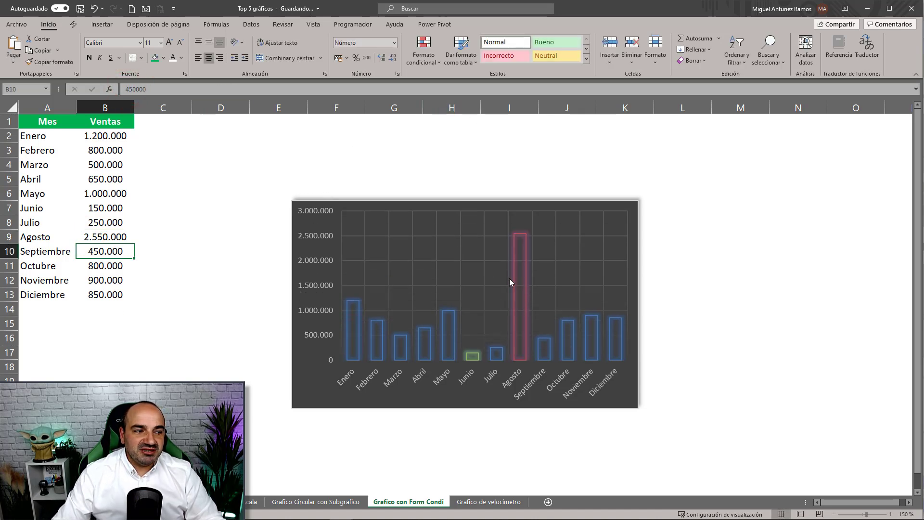
- Change the Junio Ventas value in B7 to 500000 to test the chart's highlighting of the minimum
click(95, 210)
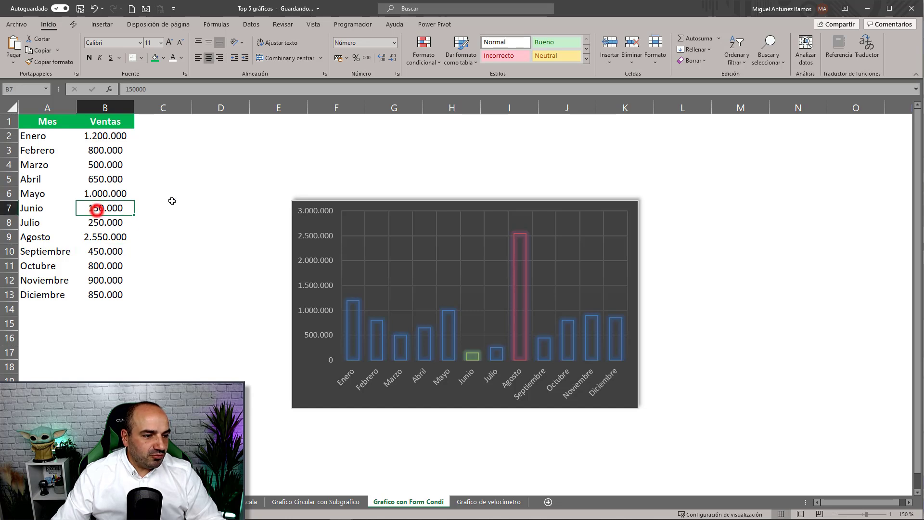
text(500)
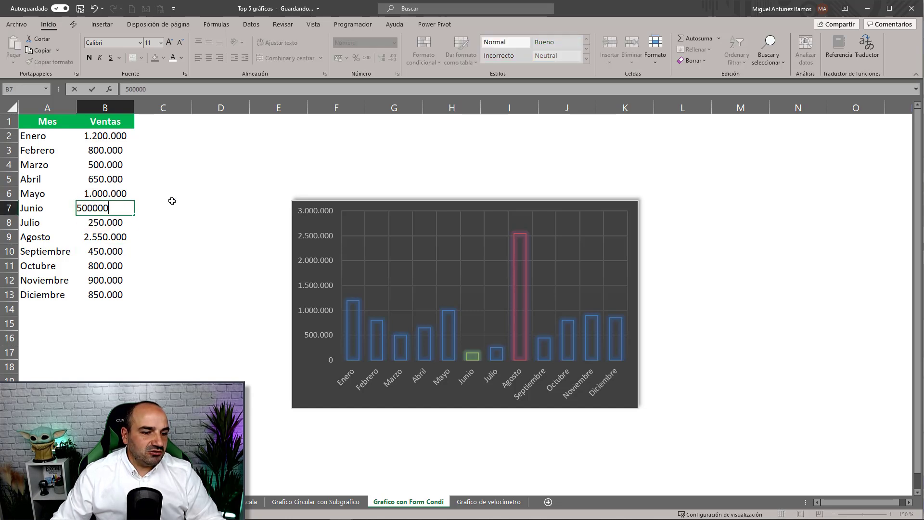
key(Return)
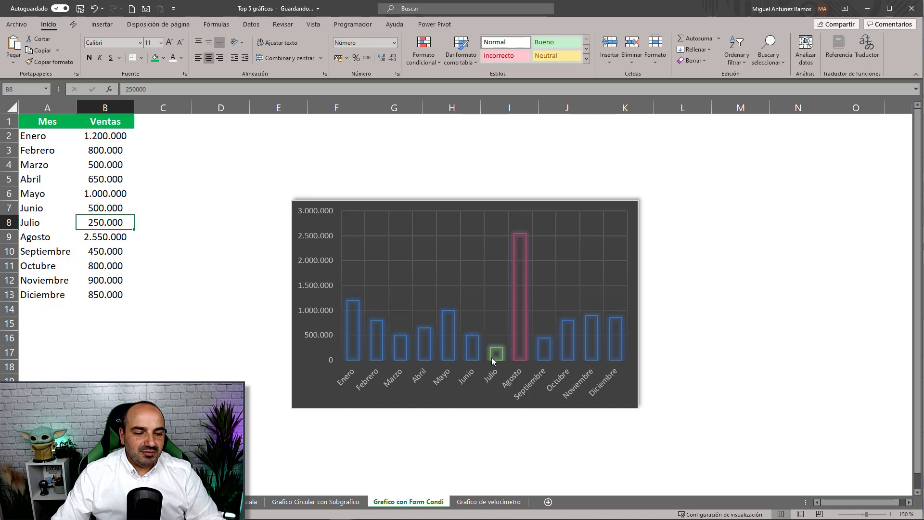
mouse_move(492, 356)
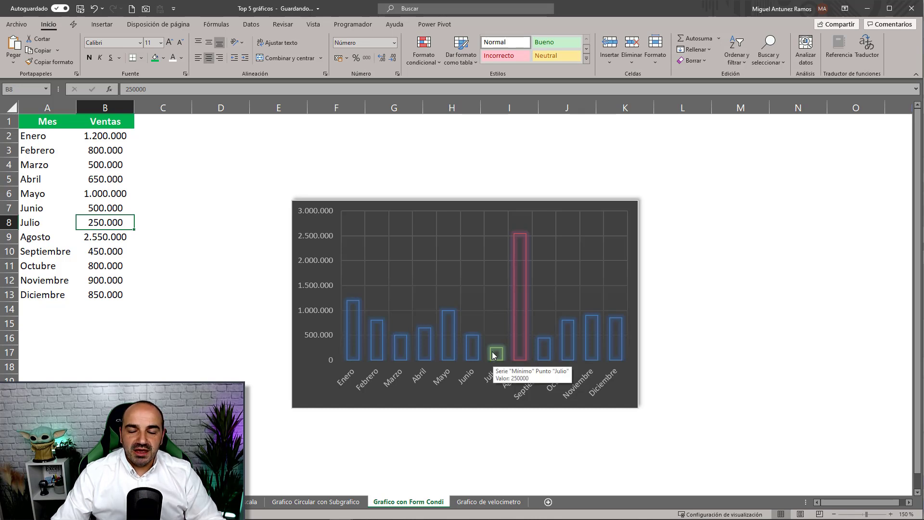
- Clear the contents of the helper columns C and D and delete the column chart
drag(162, 108, 209, 109)
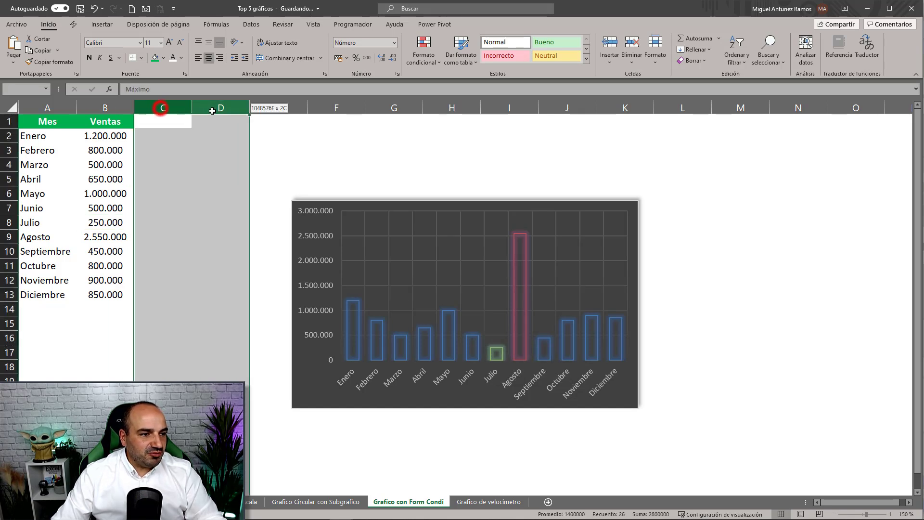
key(Delete)
click(414, 207)
key(Delete)
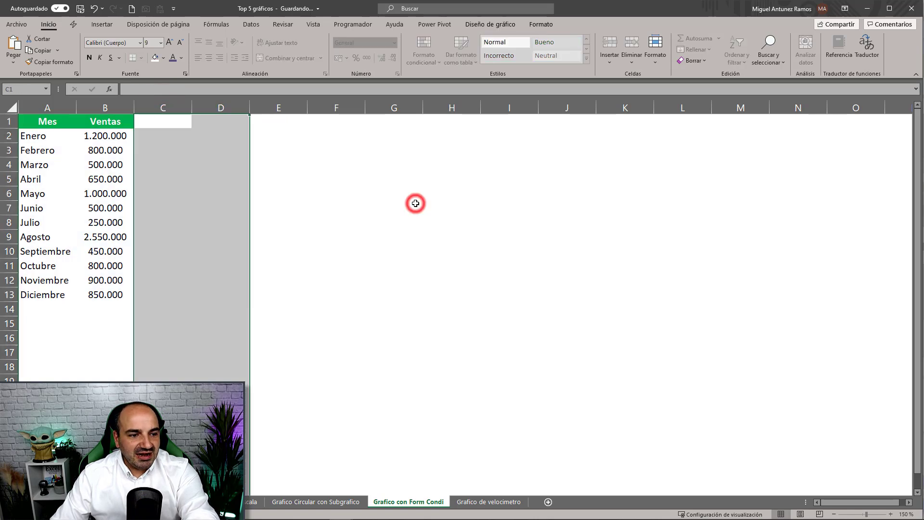
click(477, 193)
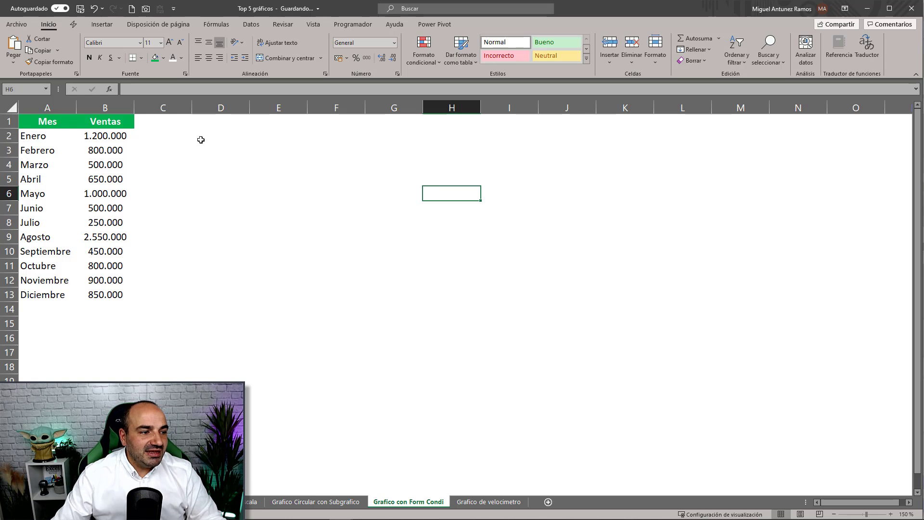
- Enter the header Máximo in C1 and set the font colour of columns C and D to black
click(163, 123)
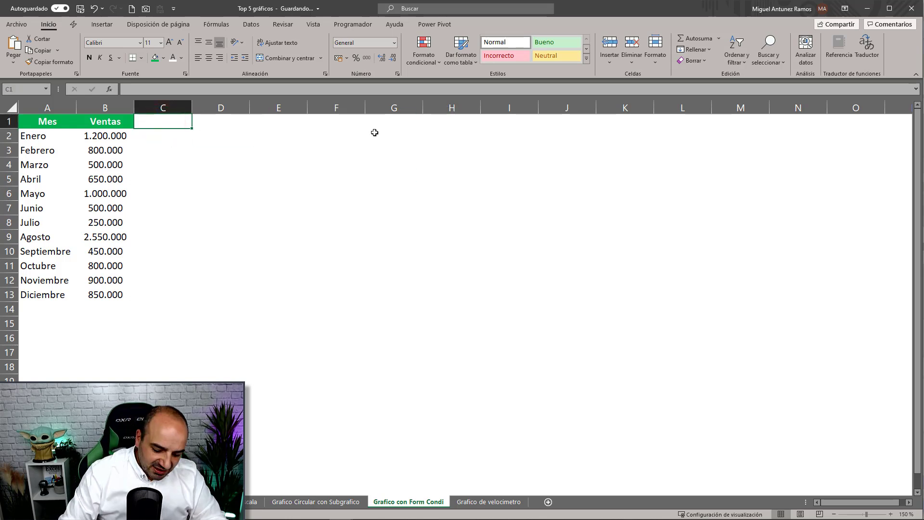
text(Máx)
key(Tab)
drag(164, 106, 213, 107)
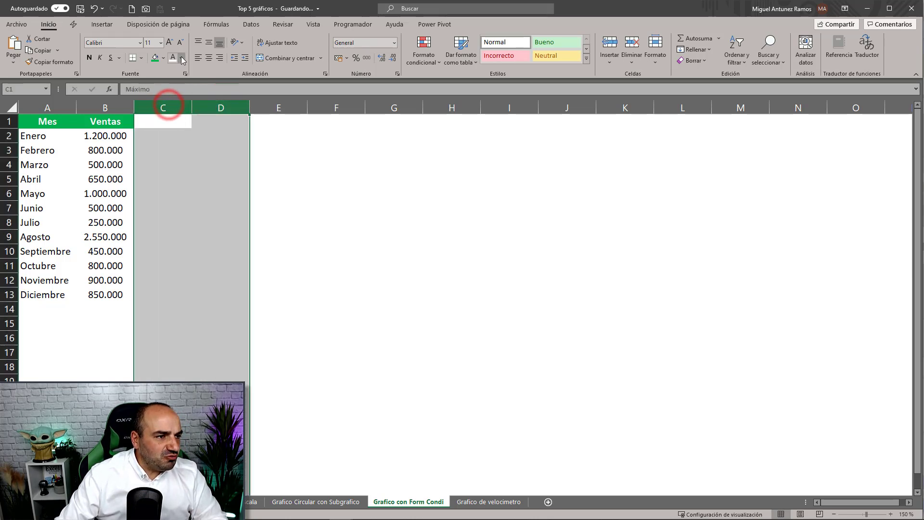
click(181, 58)
click(186, 71)
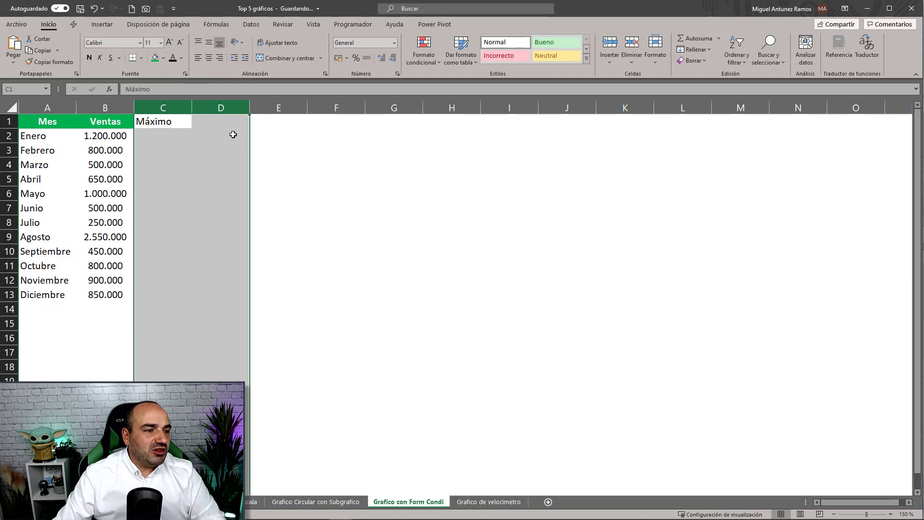
- Enter the header Mínimo in D1
click(232, 122)
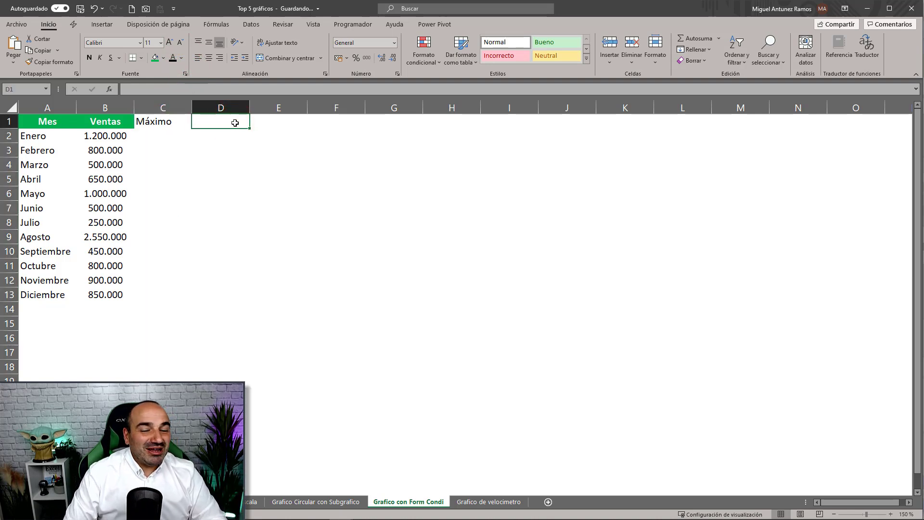
text(Mínimo)
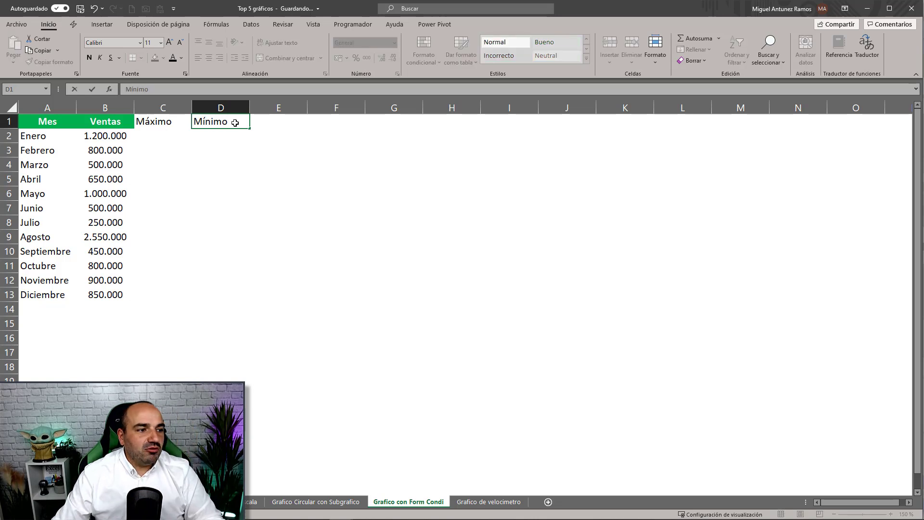
click(272, 231)
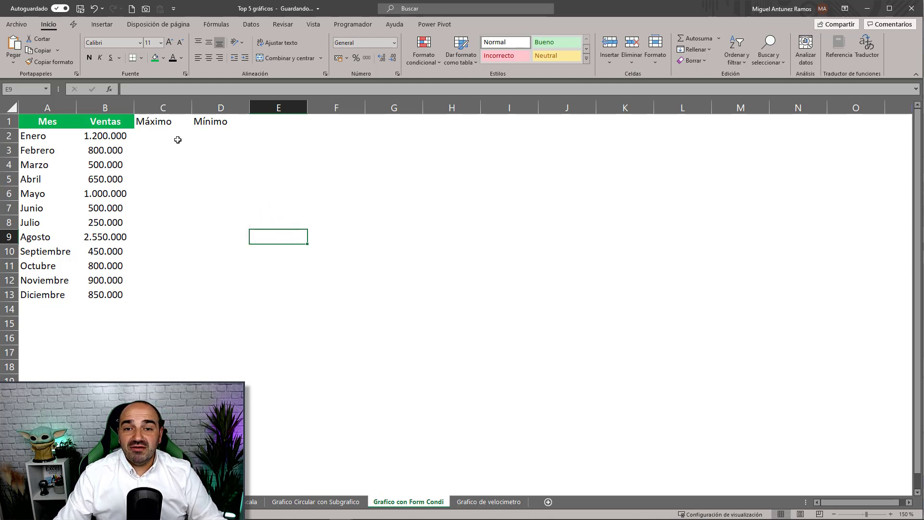
- Examine the Ventas values in B2:B13 and the empty Máximo and Mínimo columns they feed
click(162, 135)
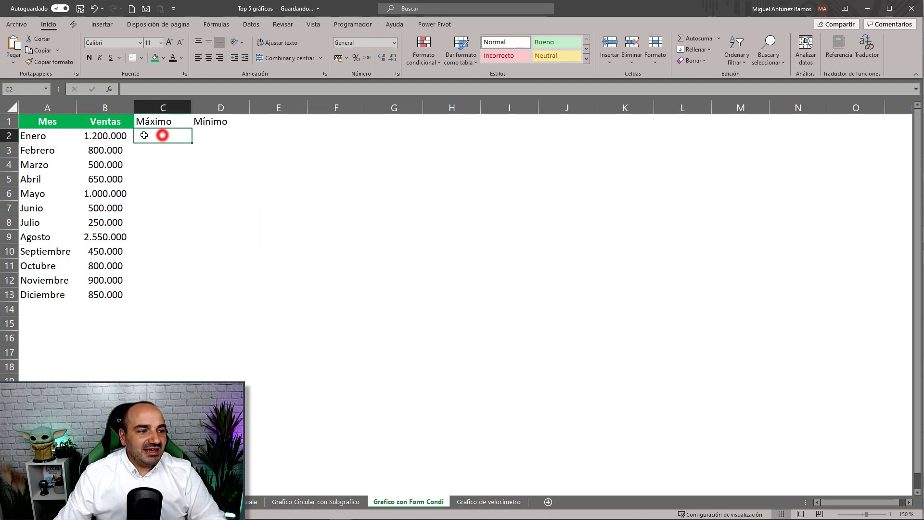
click(105, 135)
click(105, 150)
drag(105, 135, 107, 297)
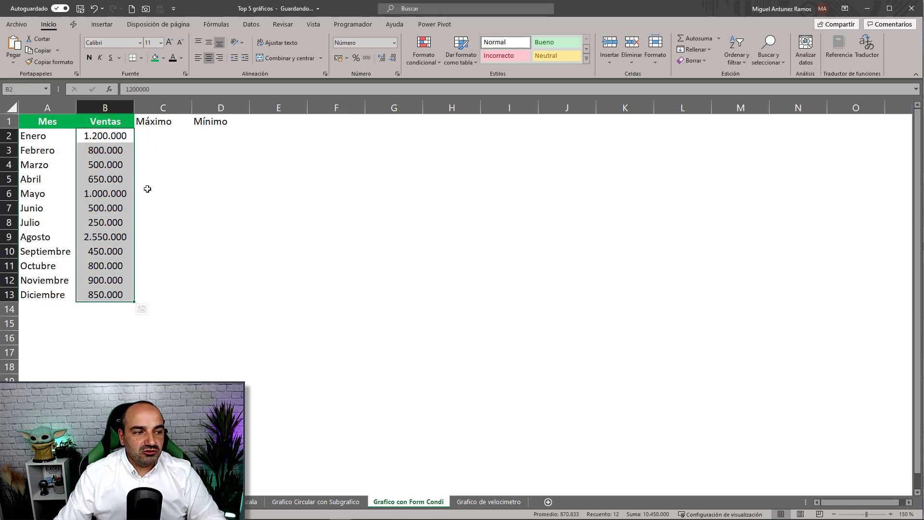
click(157, 135)
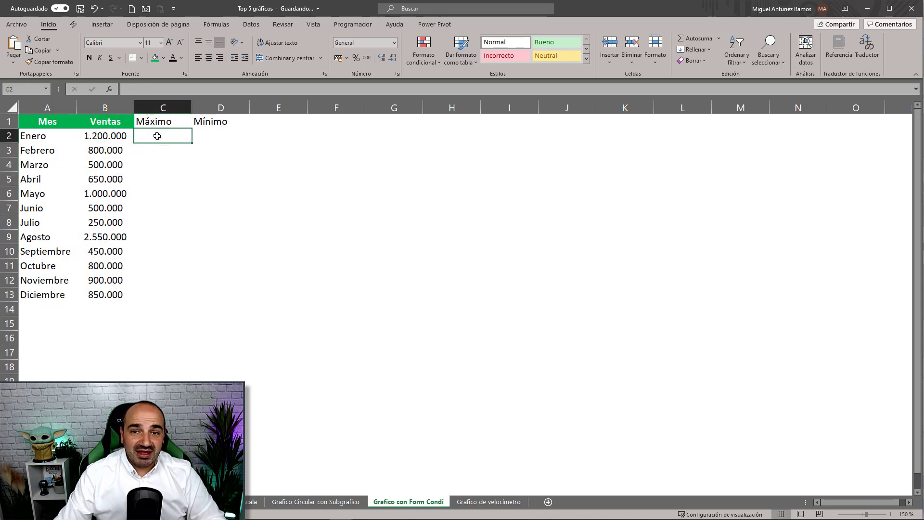
click(112, 105)
click(163, 107)
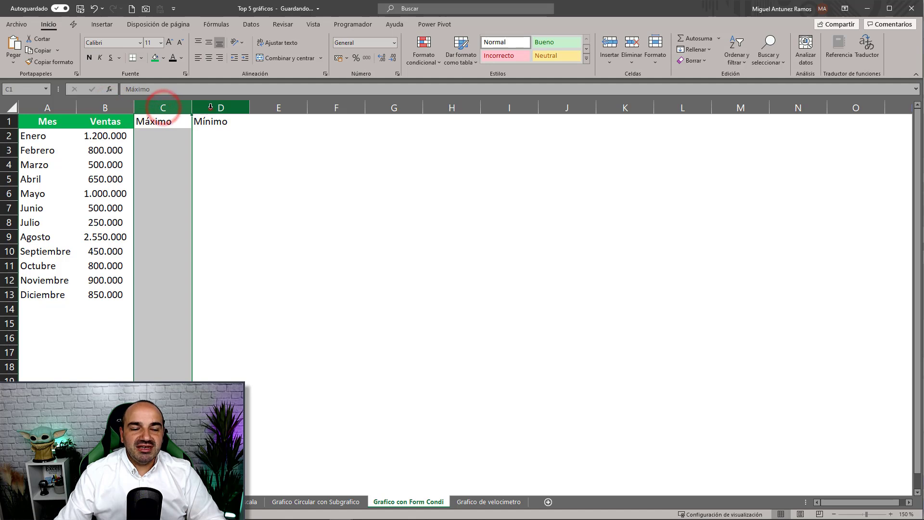
click(210, 106)
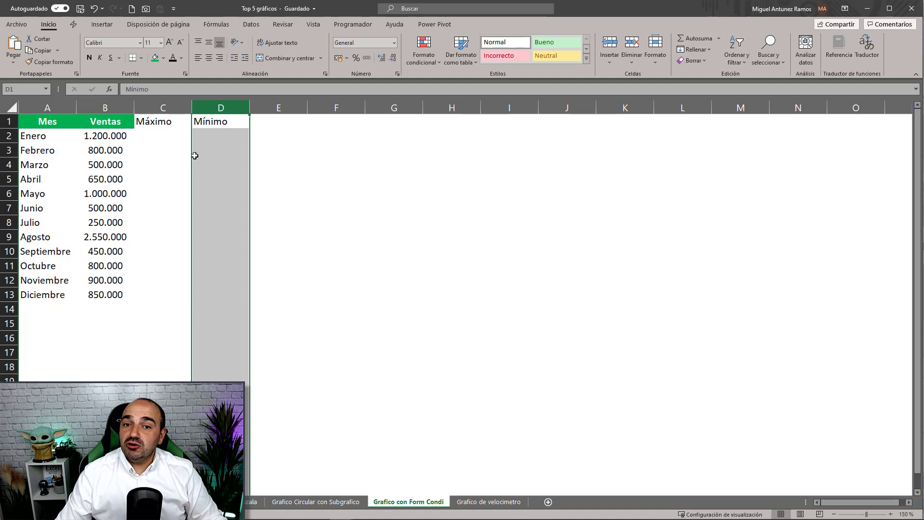
click(162, 136)
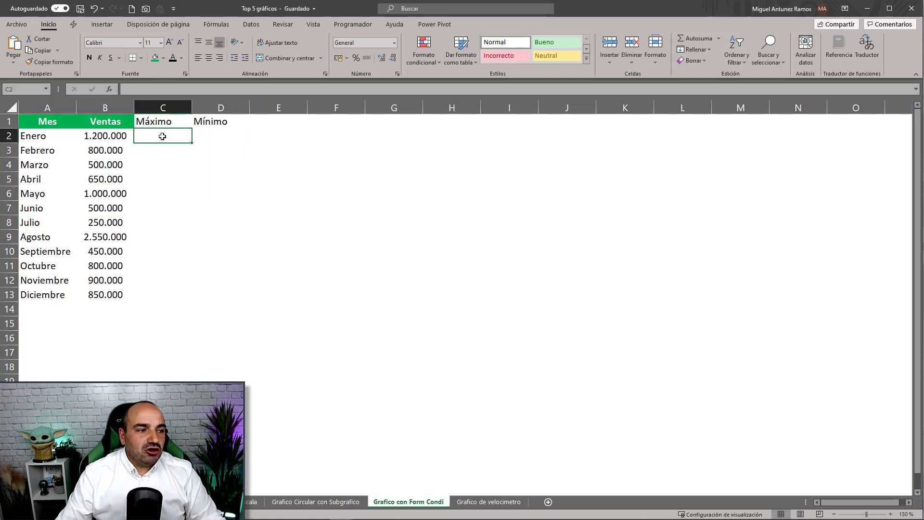
drag(102, 136, 98, 291)
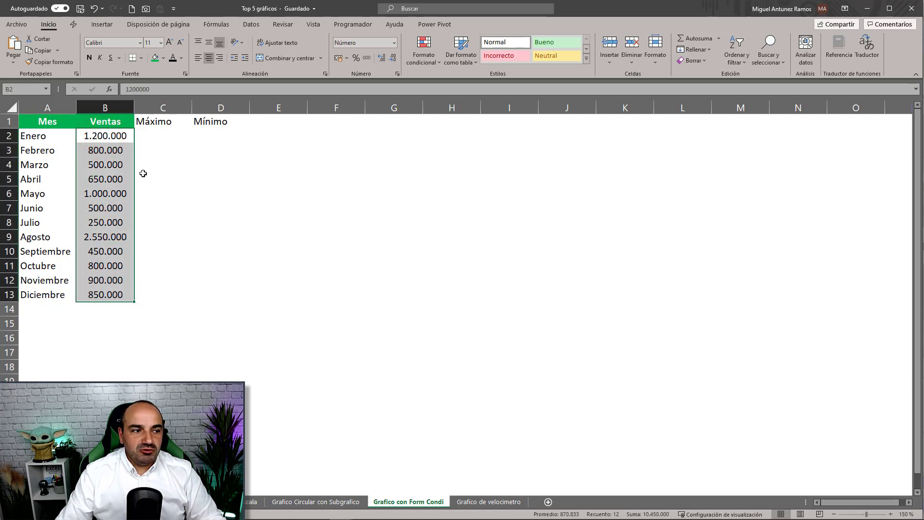
- Begin an SI formula in C2, the Máximo cell for Enero
click(161, 134)
text(=)
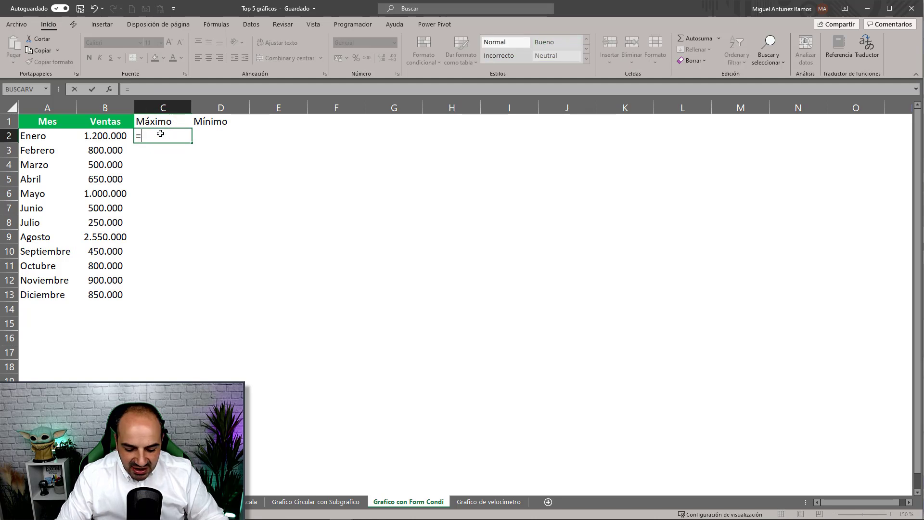
text(so()
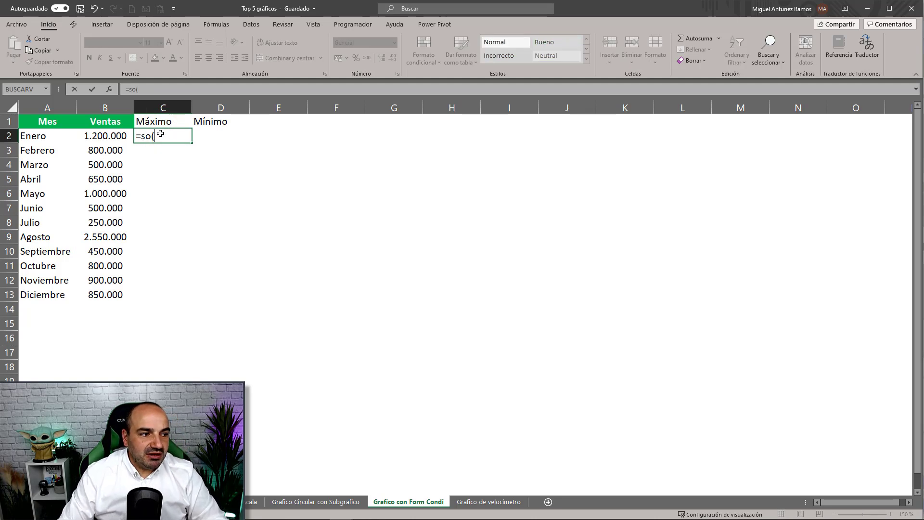
key(BackSpace)
text(i()
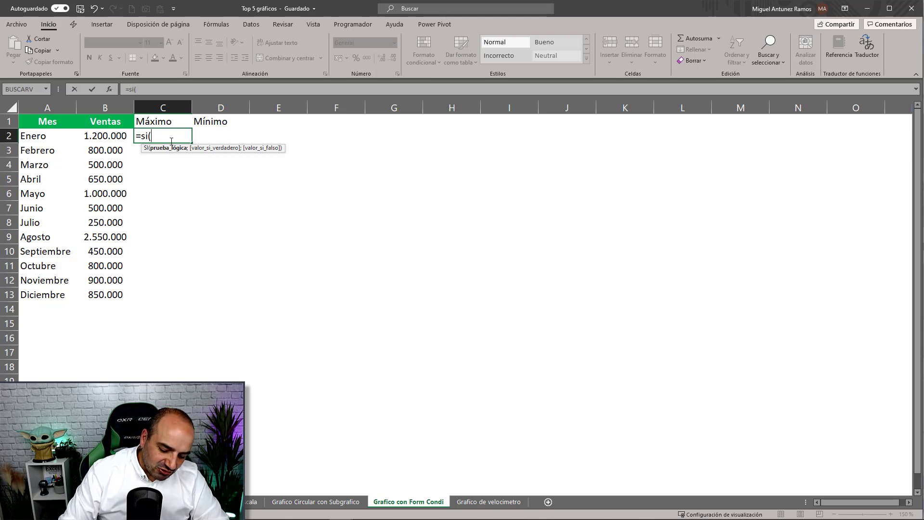
text(max)
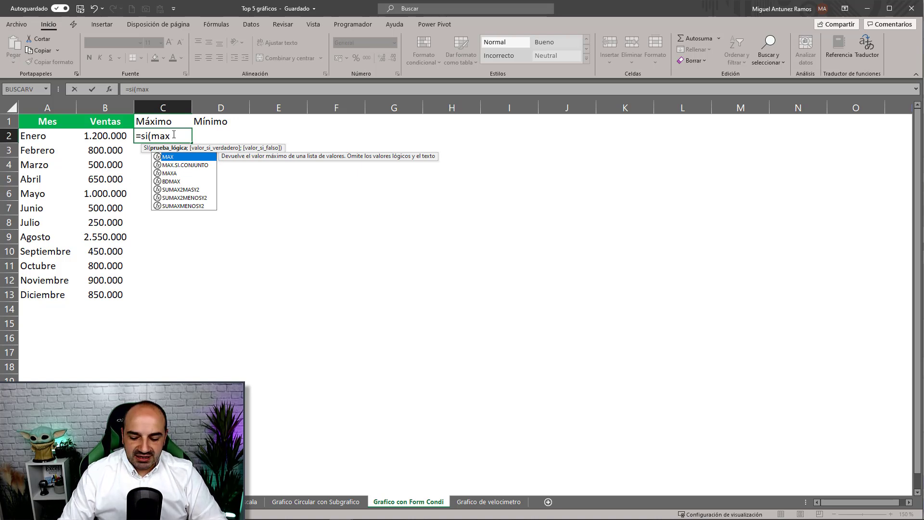
key(BackSpace)
key(BackSpace)
key(BackSpace)
key(BackSpace)
text(()
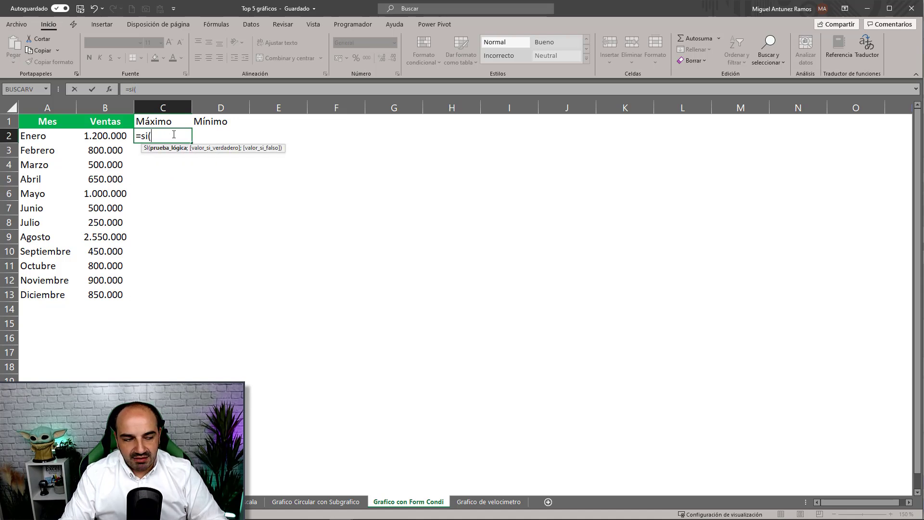
- Build the formula's logical test comparing B2 with the MAX of the absolute range $B$2:$B$13
click(107, 135)
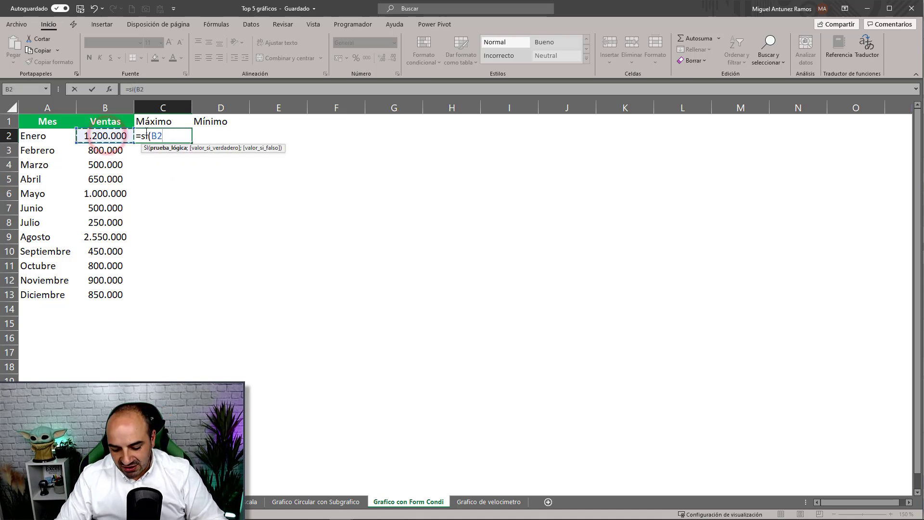
text(=max)
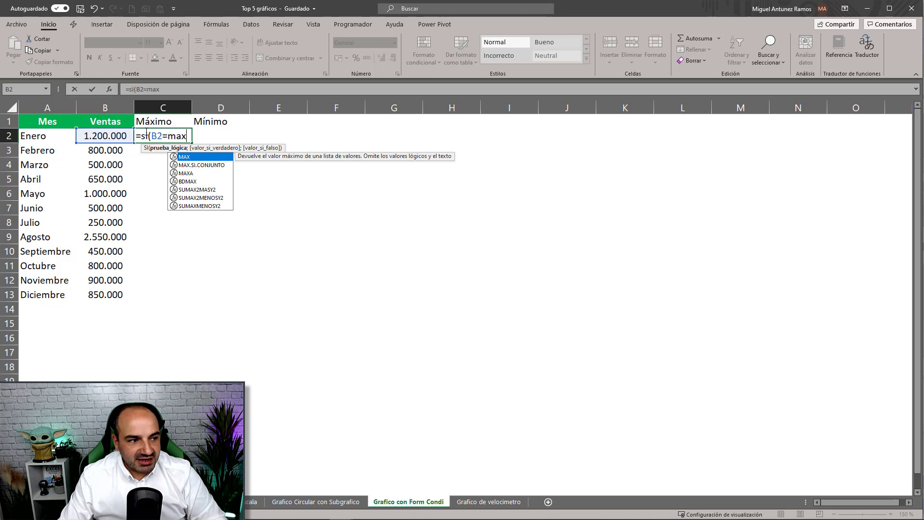
text(()
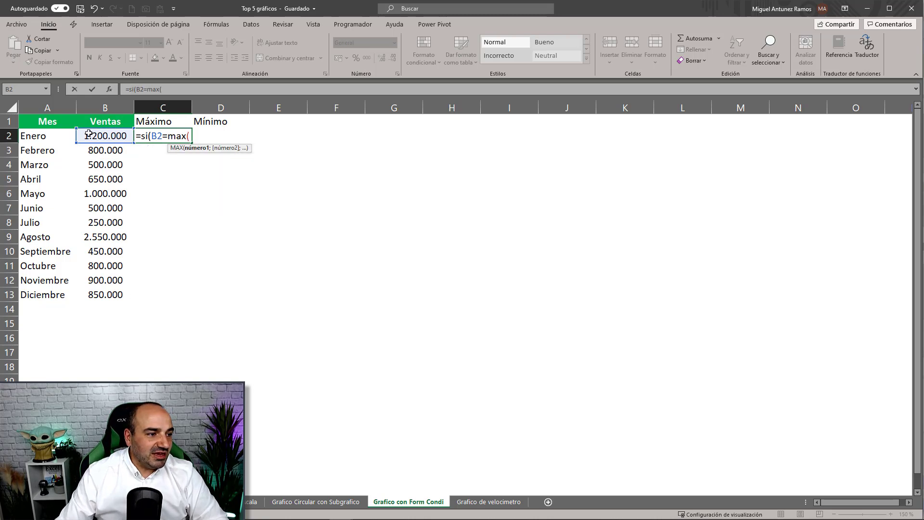
drag(101, 135, 102, 296)
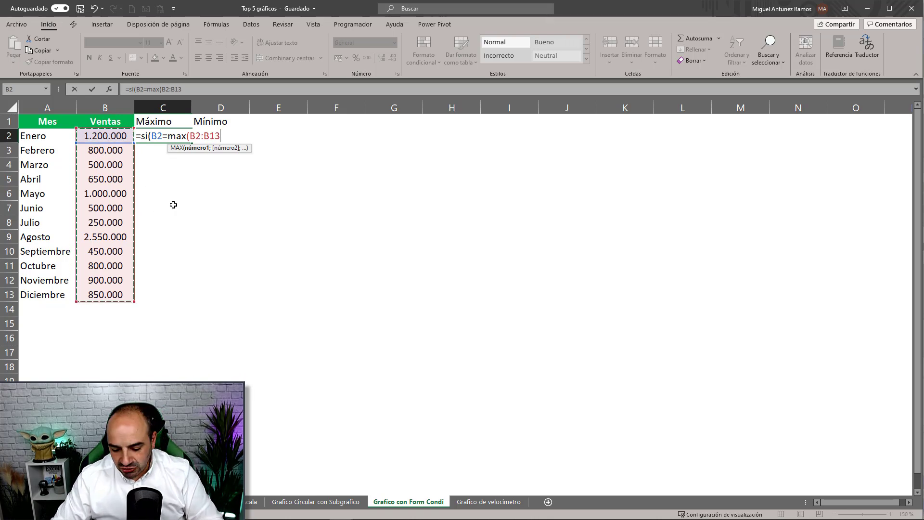
key(F4)
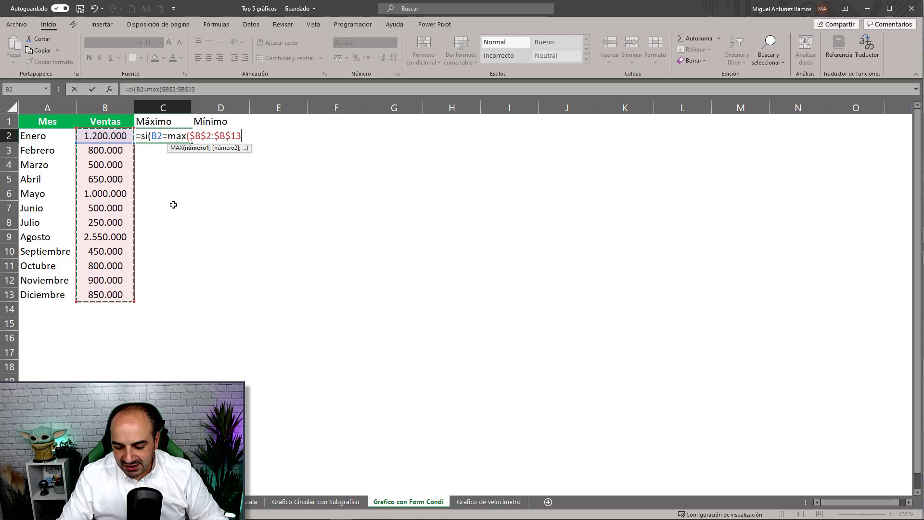
- Complete the C2 formula to return B2 if true and "" if false, and fill it down to C13
text();)
click(106, 136)
text(;"")
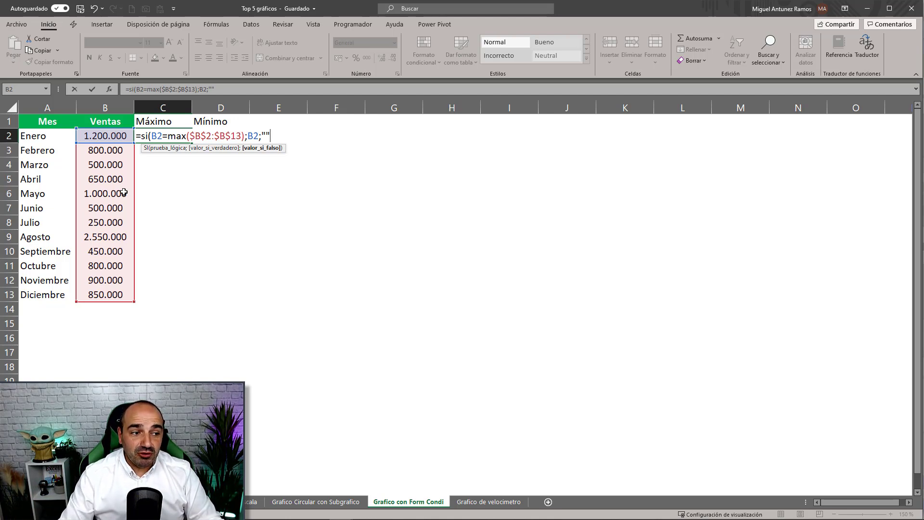
text())
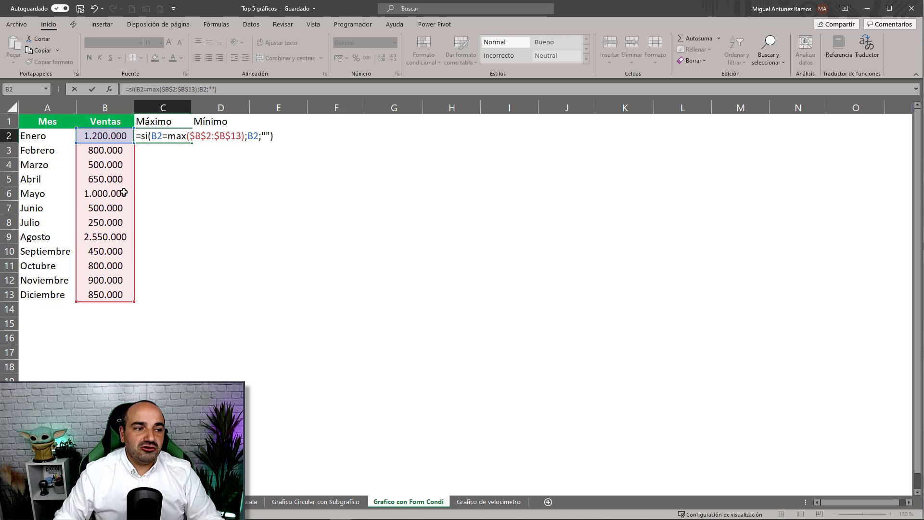
key(Return)
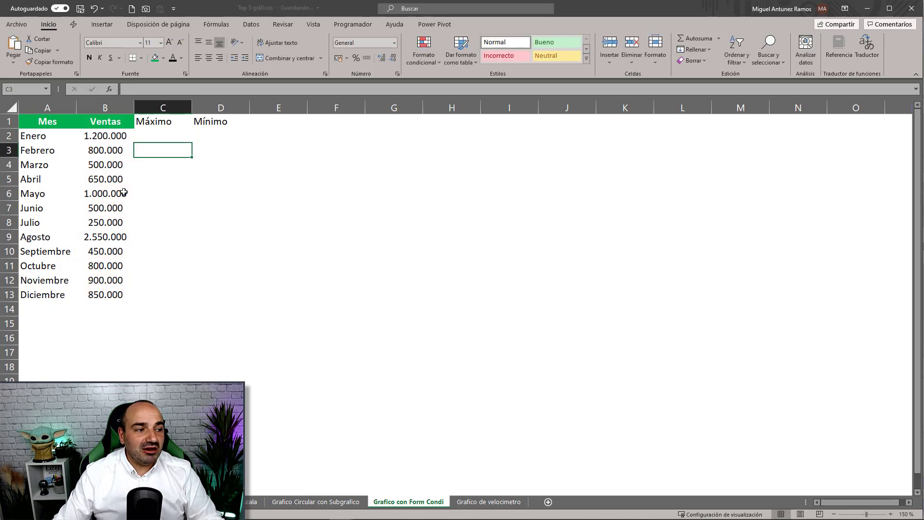
click(187, 136)
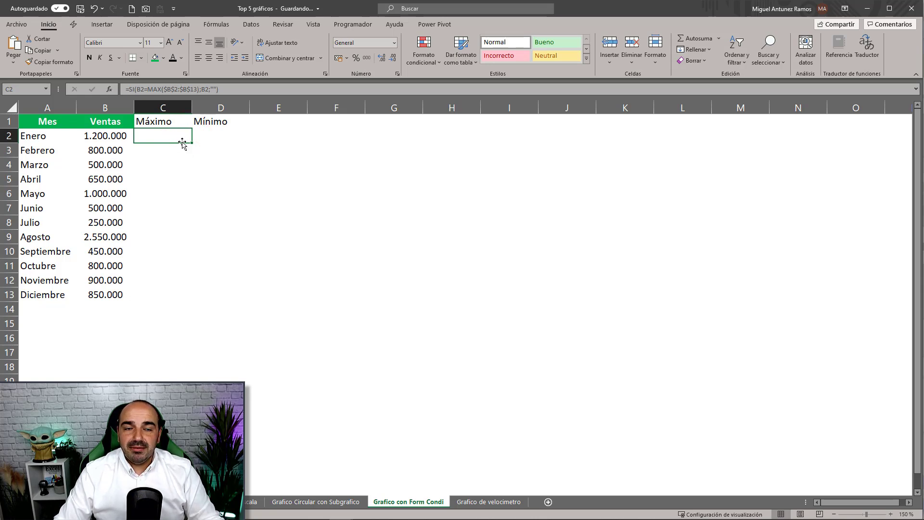
drag(194, 143, 184, 298)
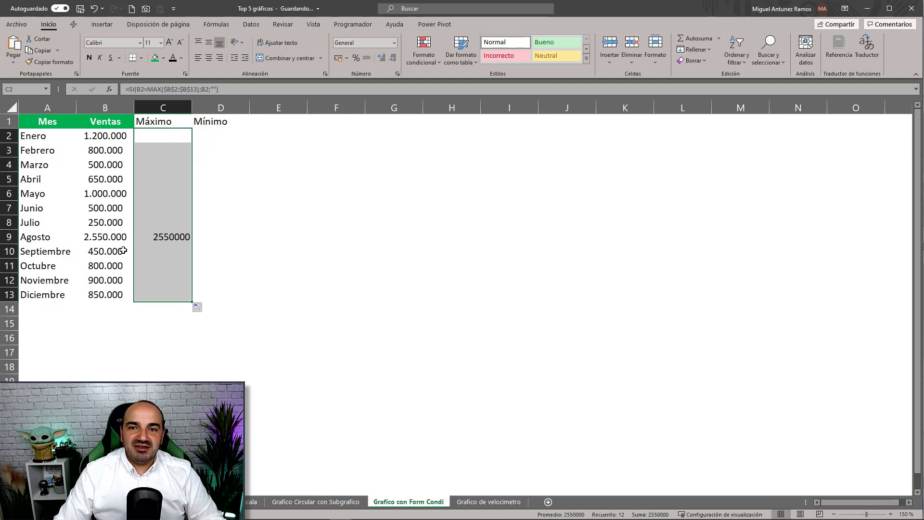
- Change the Ventas value for Agosto in B9 to 550000
click(102, 234)
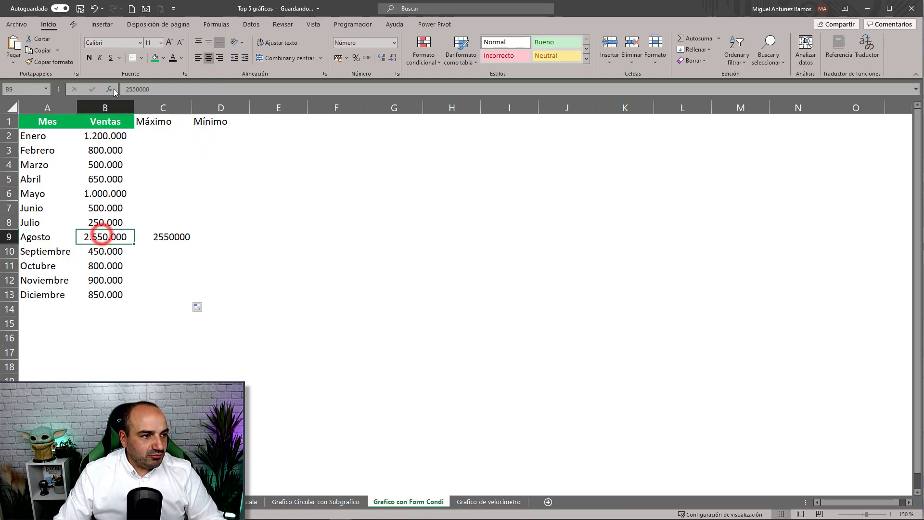
click(130, 88)
key(BackSpace)
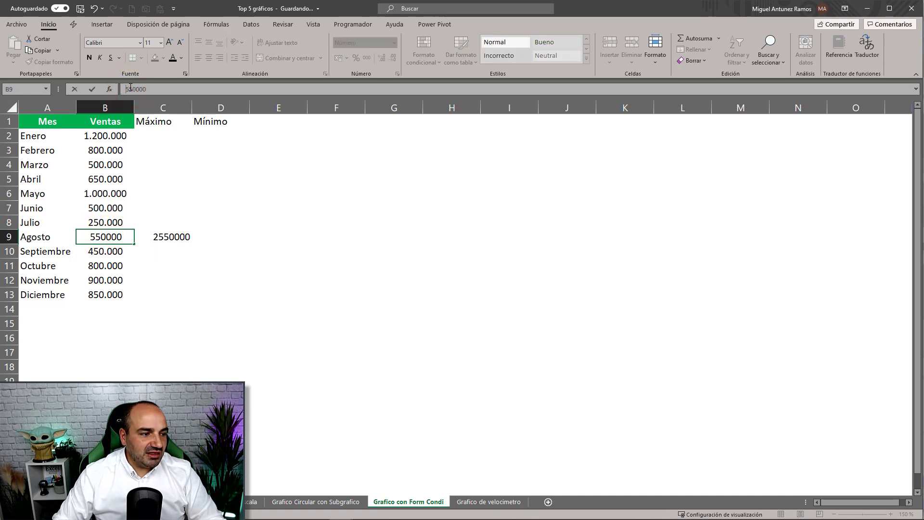
key(Return)
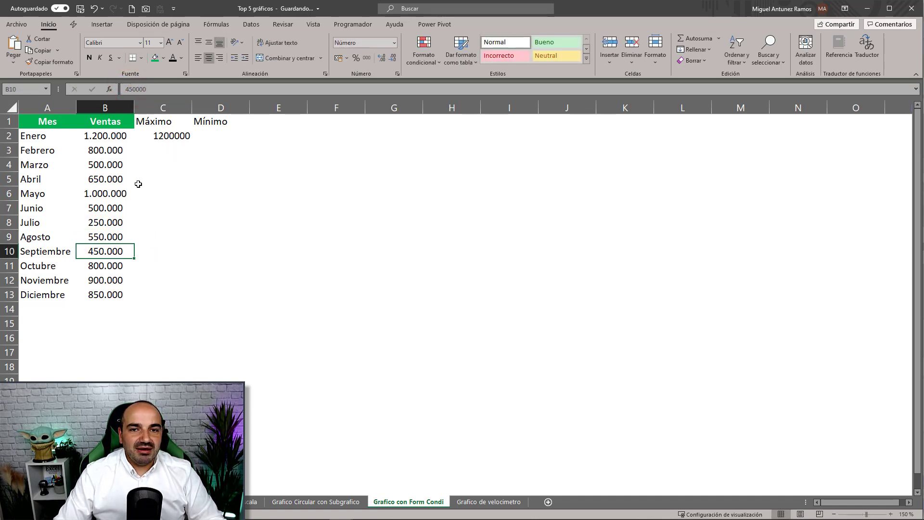
- Begin an SI formula in D2, under Mínimo, whose logical test compares B2 with the MIN of the absolute range $B$2:$B$13
click(222, 133)
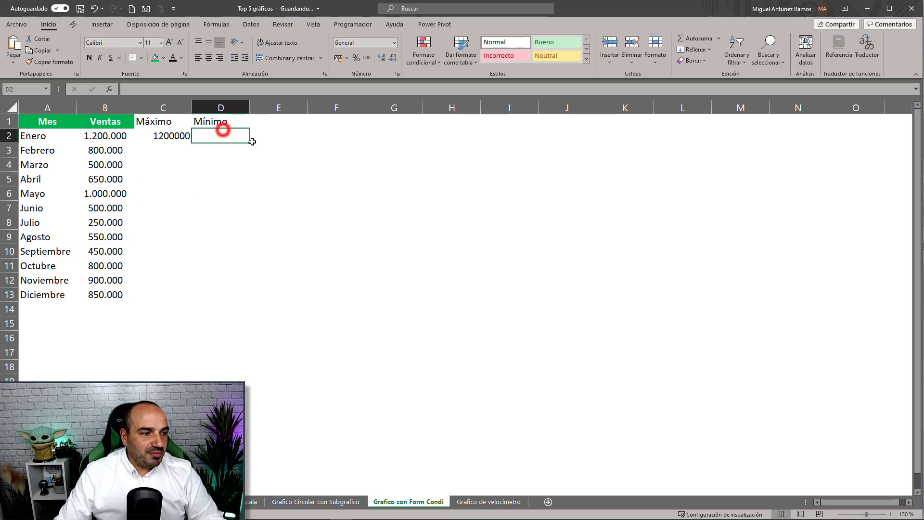
text(=si()
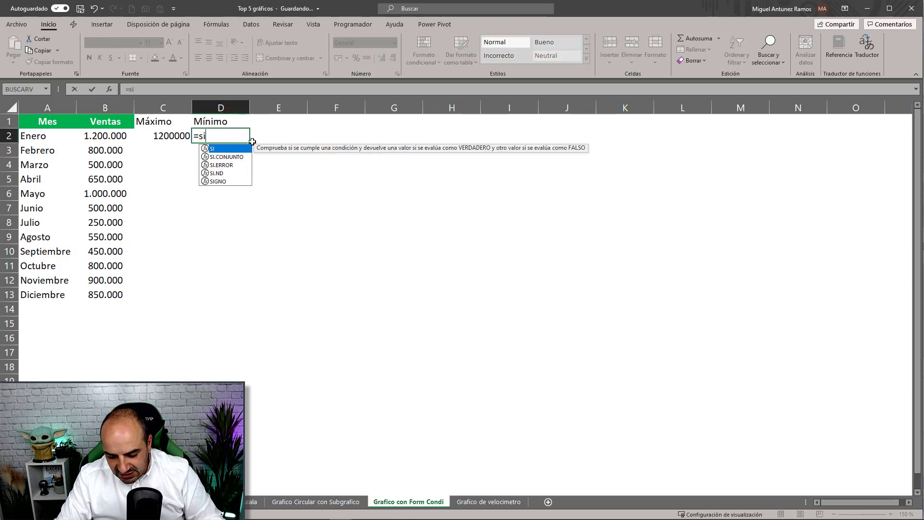
click(110, 138)
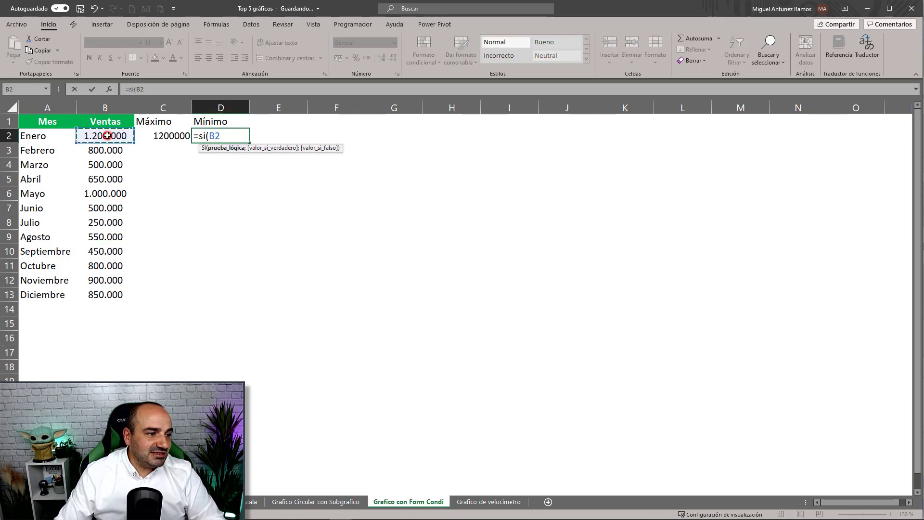
text(=min)
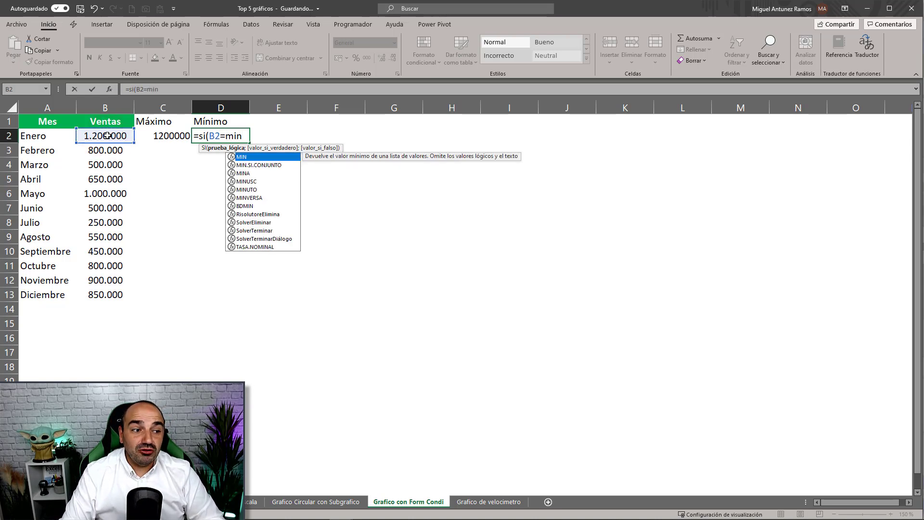
text(()
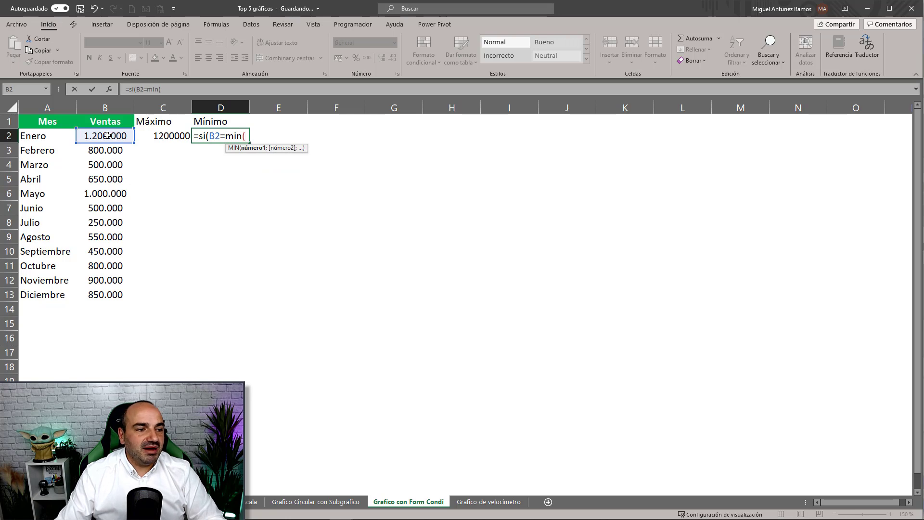
drag(97, 137, 96, 290)
key(F4)
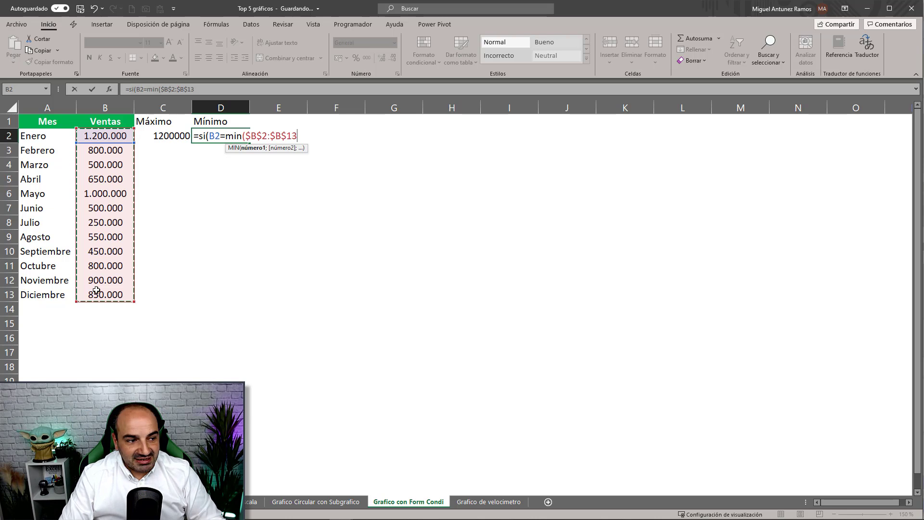
text())
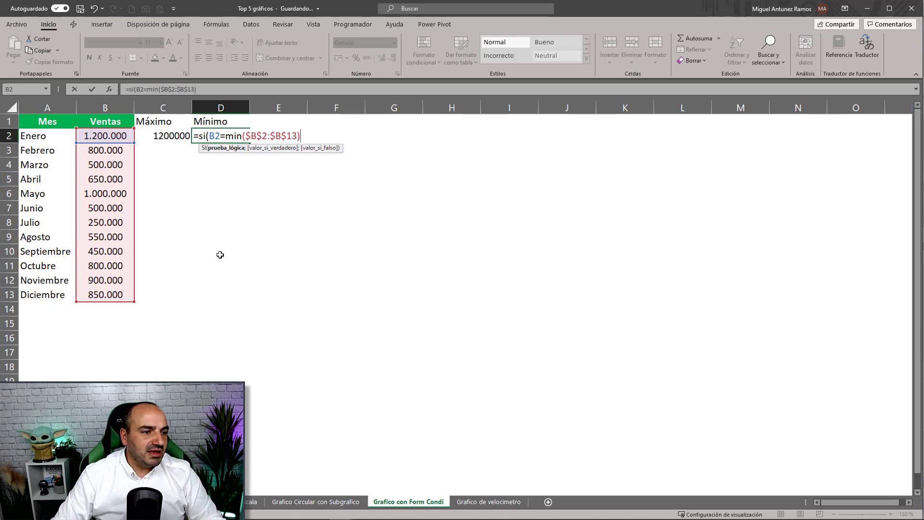
- Complete the D2 formula to return B2 if true and "" if false, and fill it down to D13
text(;)
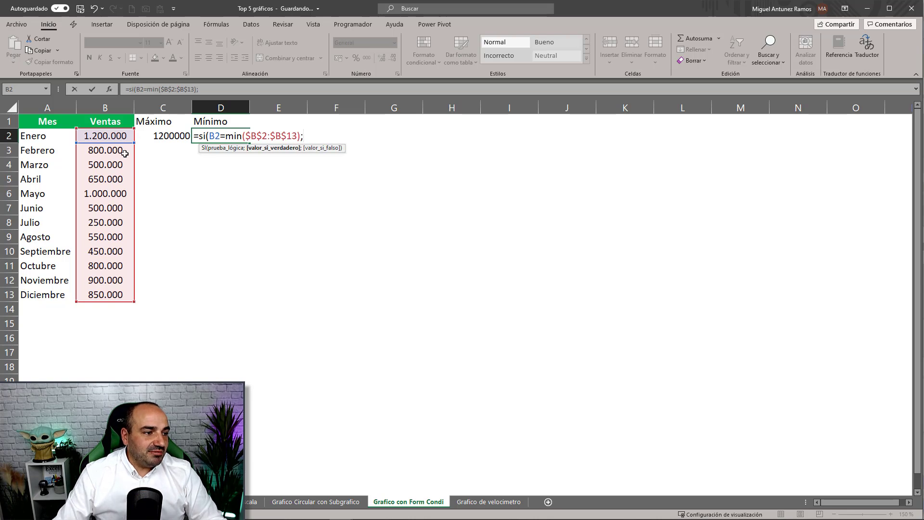
click(112, 138)
text(;)
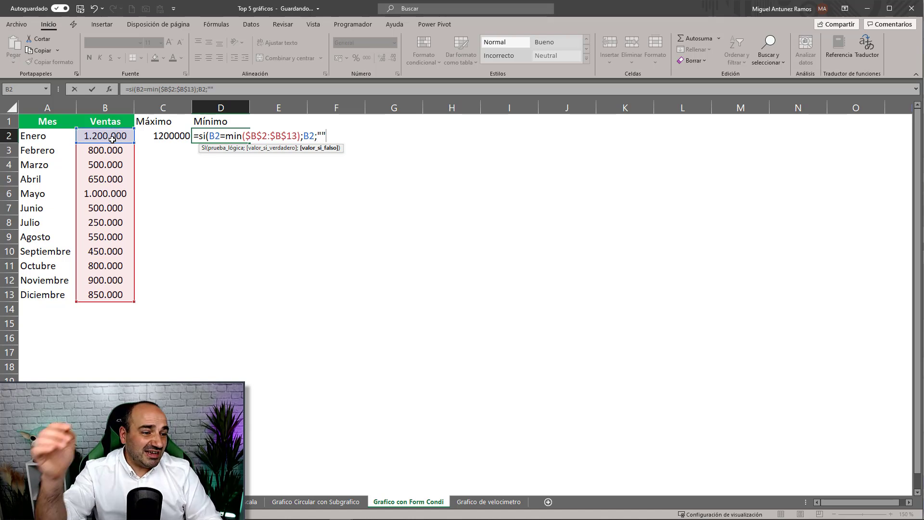
text("")
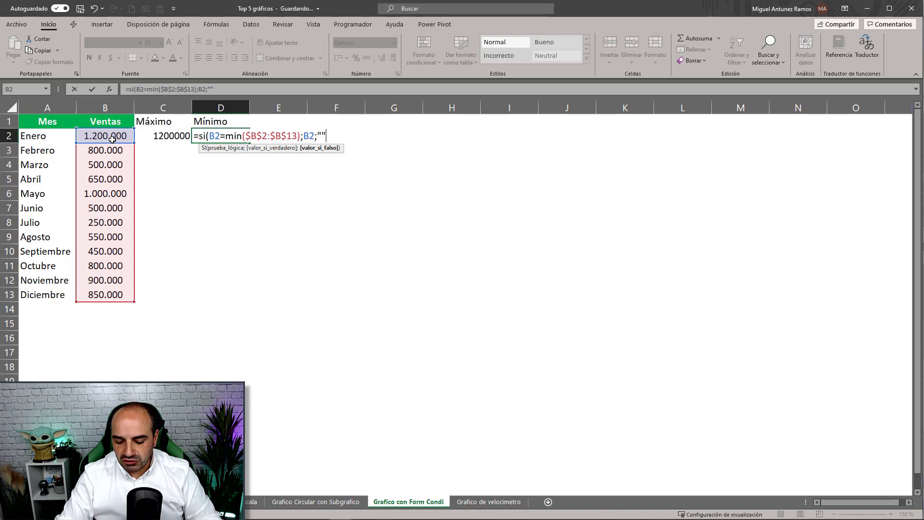
text())
key(Return)
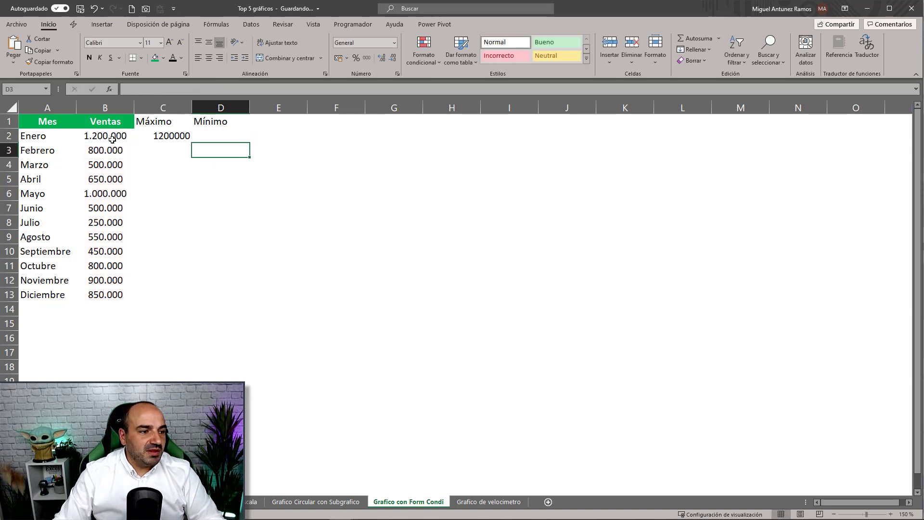
click(251, 135)
click(241, 135)
drag(250, 142, 231, 298)
click(406, 265)
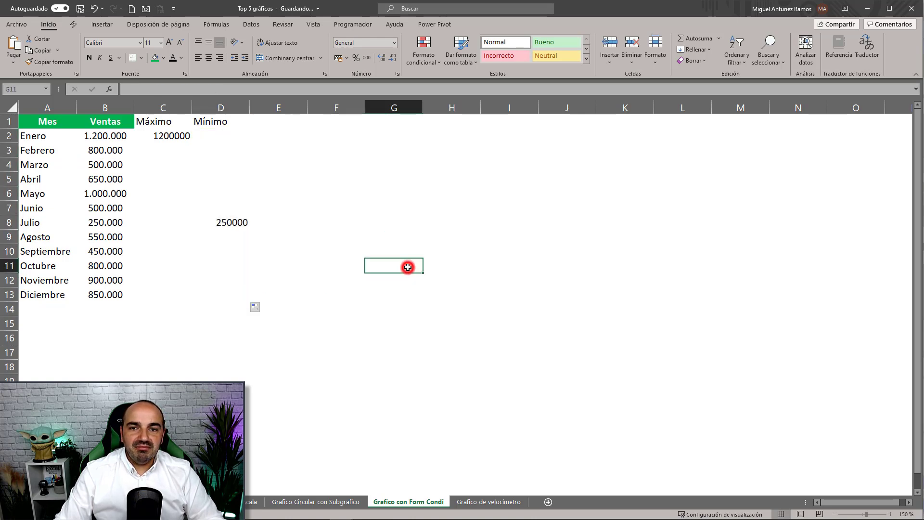
- Insert a recommended chart from the table that shows Ventas, Máximo and Mínimo all as clustered columns by month
click(90, 178)
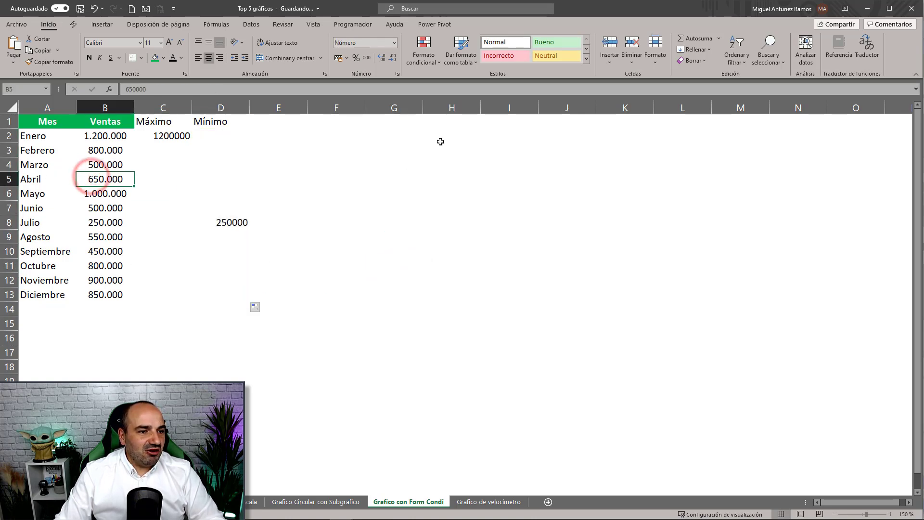
click(102, 24)
click(394, 49)
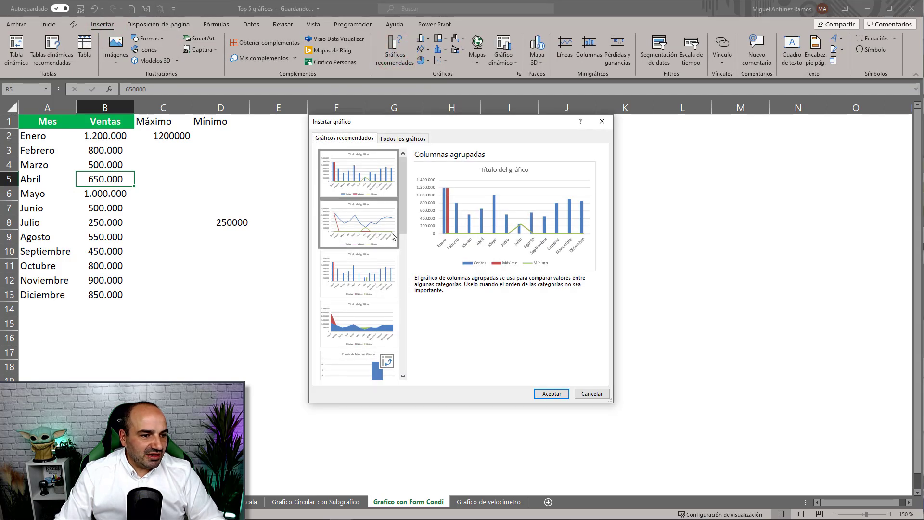
click(357, 284)
click(548, 394)
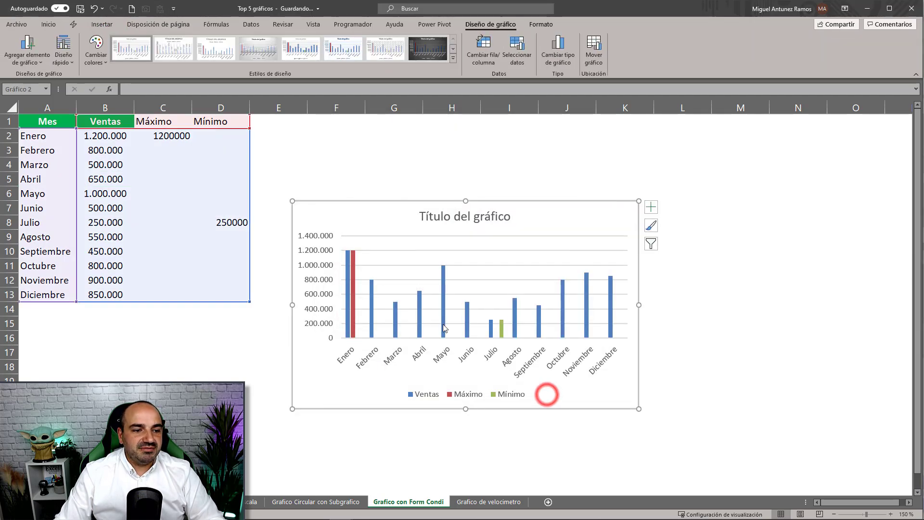
- Move the chart slightly up, delete its title, and apply the dark chart style with glowing column outlines
drag(542, 208, 557, 184)
click(497, 191)
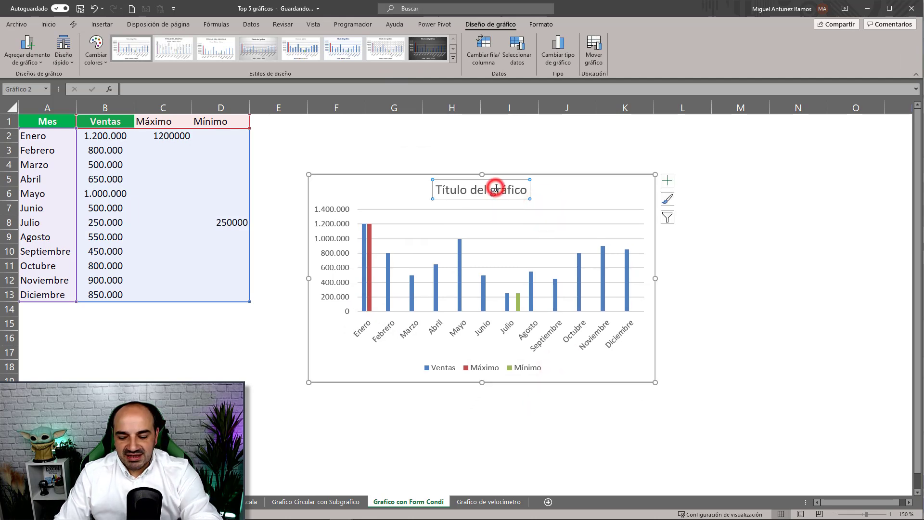
key(Delete)
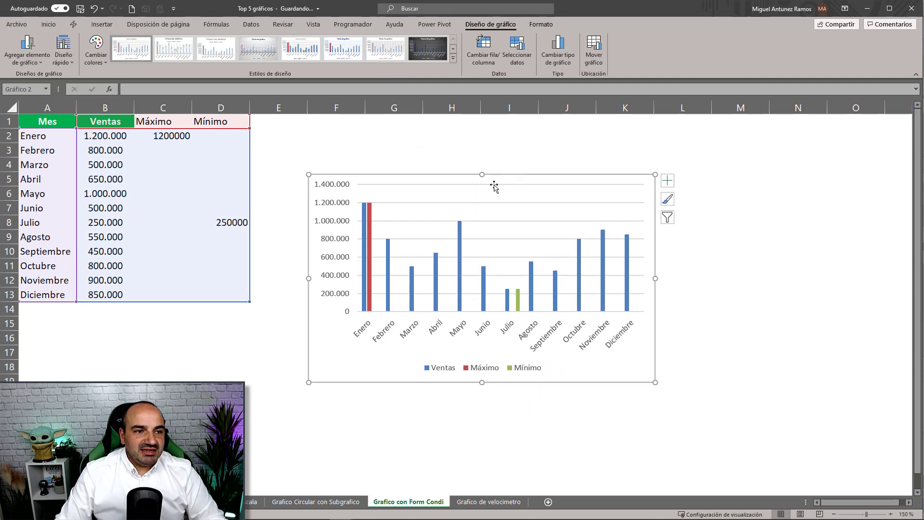
click(453, 58)
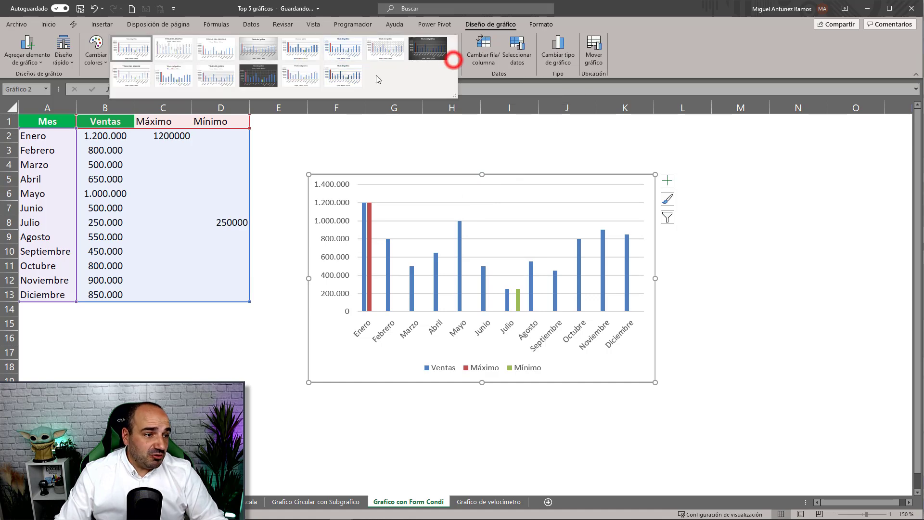
click(257, 83)
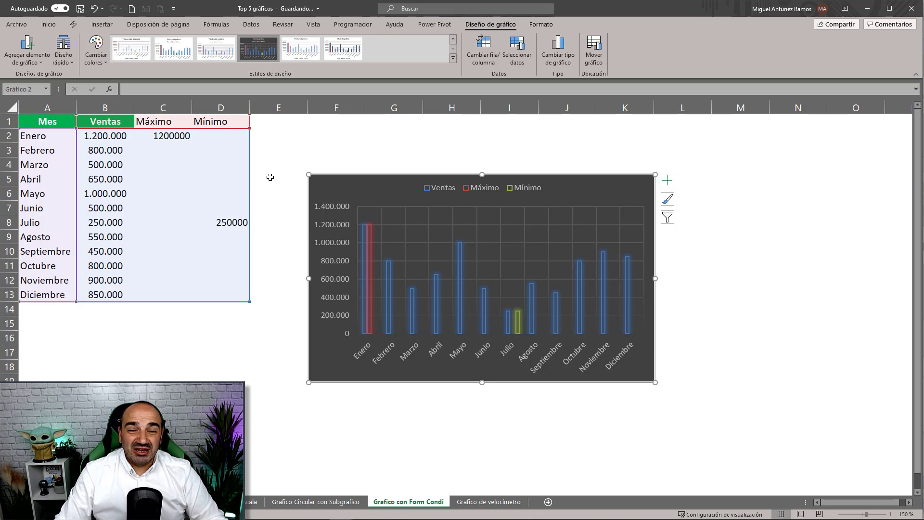
- Open the data series formatting for the Ventas columns and set the series overlap to 100 %
click(387, 294)
right_click(387, 295)
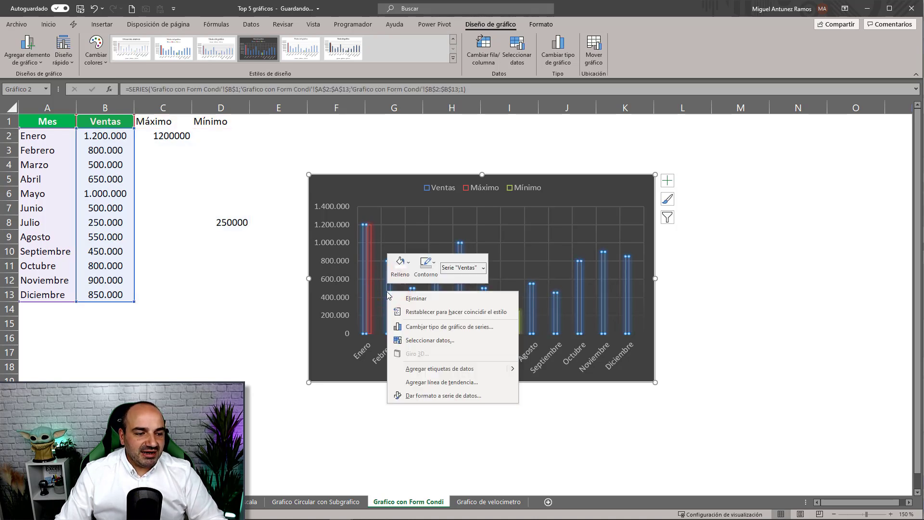
click(425, 395)
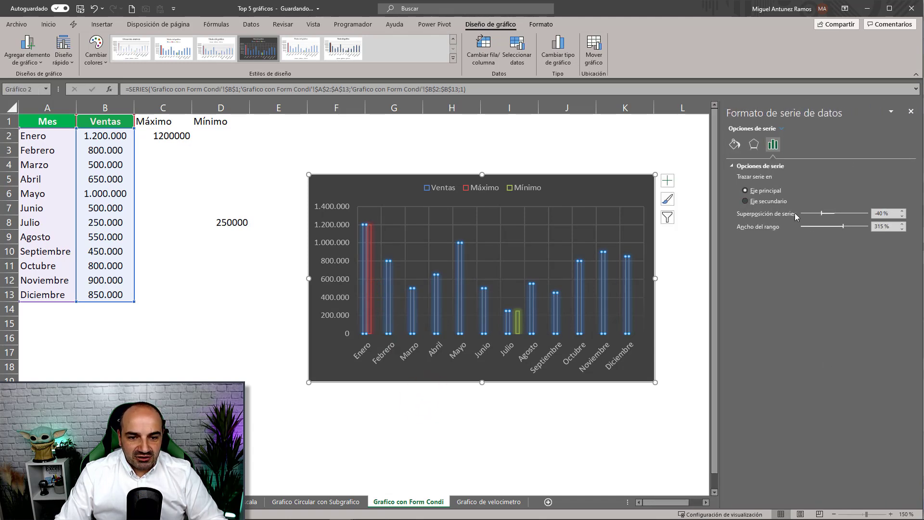
drag(893, 213, 832, 213)
text(100)
key(Return)
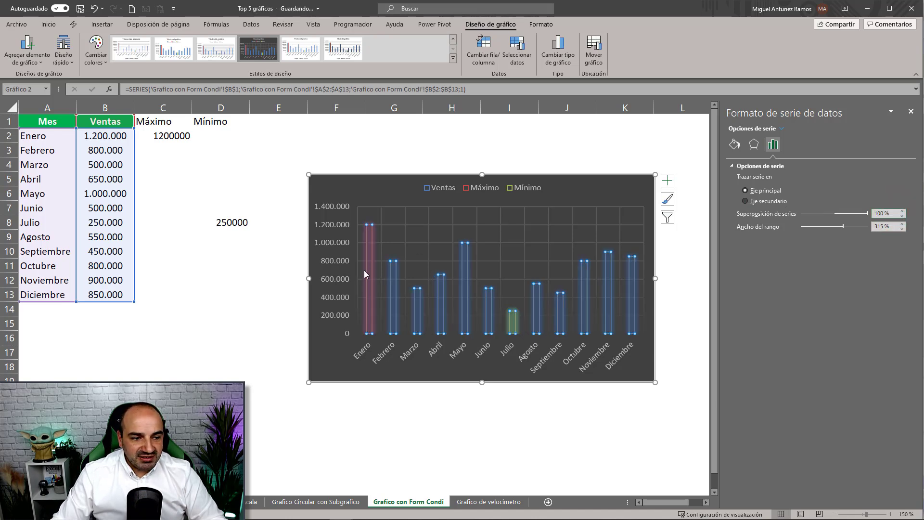
- Return the series overlap to -40 %
drag(891, 213, 807, 215)
text(-40)
key(Return)
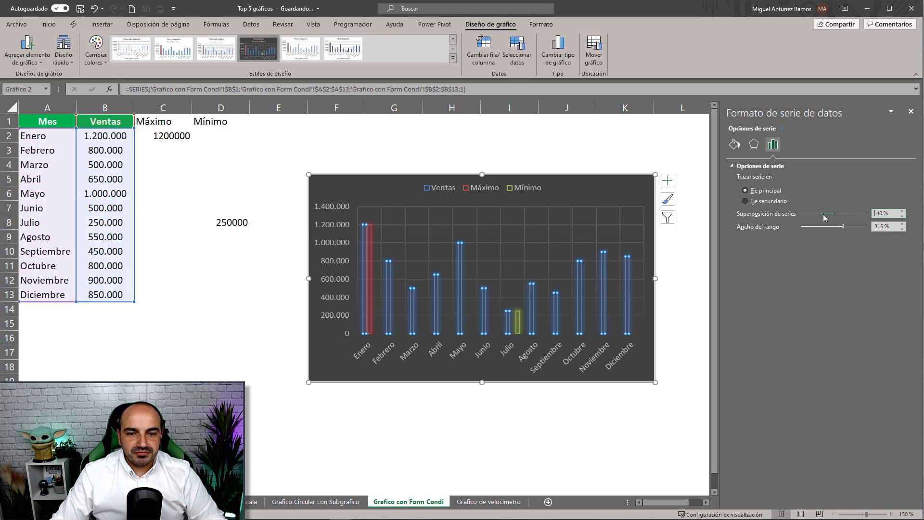
- Set the Ventas series overlap to 100 % and its gap width to 100 %, and close the series formatting options
drag(823, 218, 880, 216)
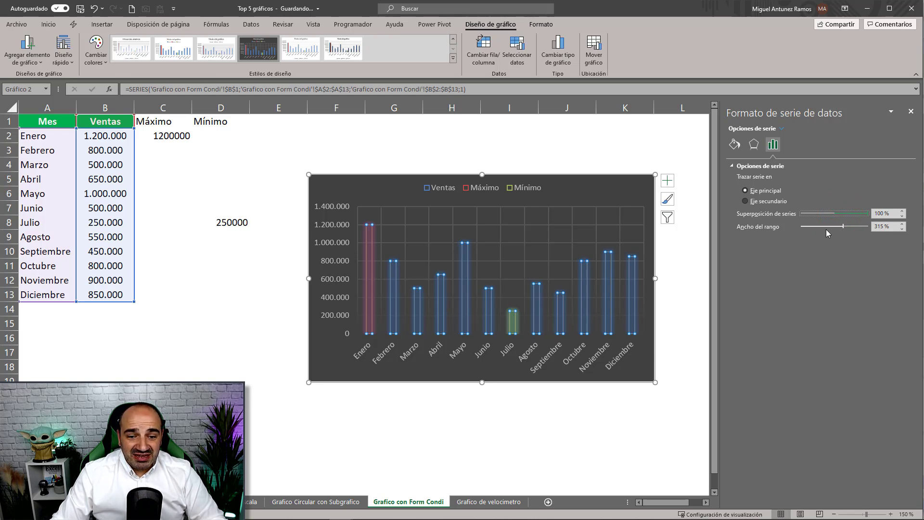
drag(845, 230, 816, 231)
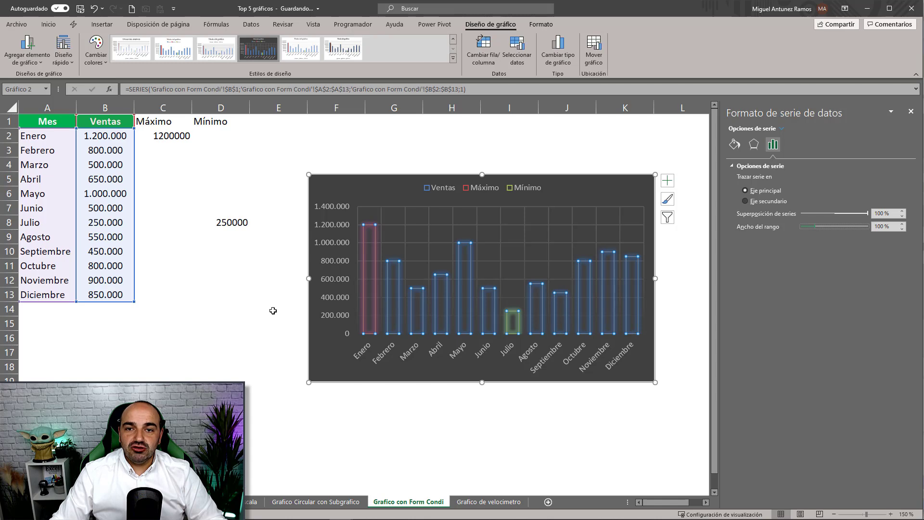
click(475, 148)
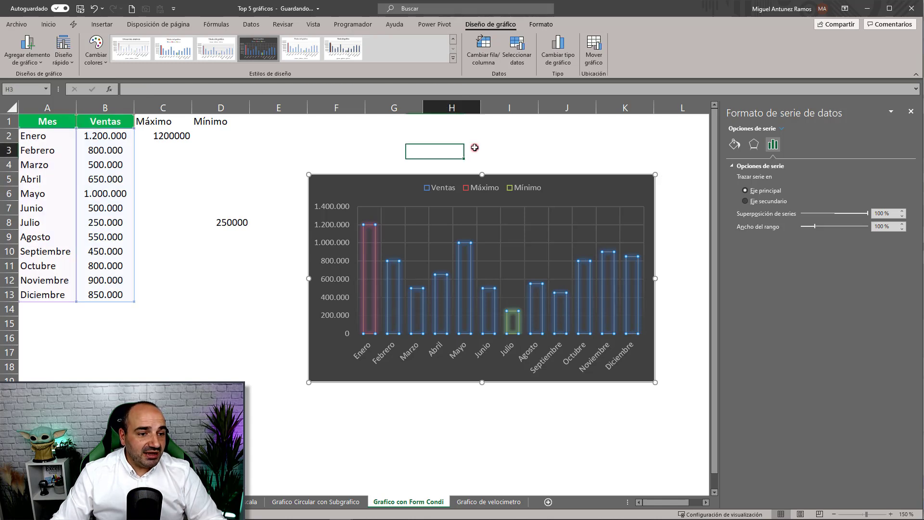
click(911, 111)
- Enlarge the column chart outward from its upper-right corner, up to about row 2 and across to column L
click(625, 186)
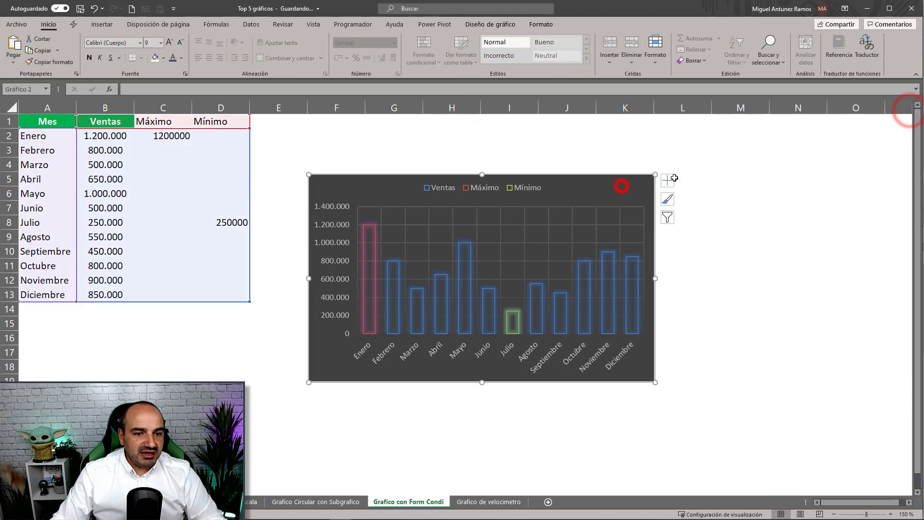
drag(655, 175, 725, 143)
- Change the Ventas value for Enero in B2 to 250000 and check the Mínimo formula in D2
click(103, 138)
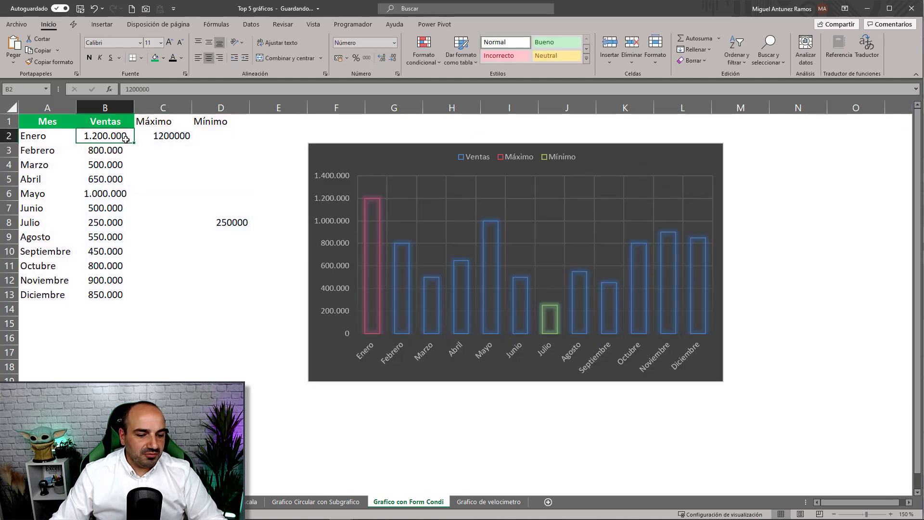
text(250000)
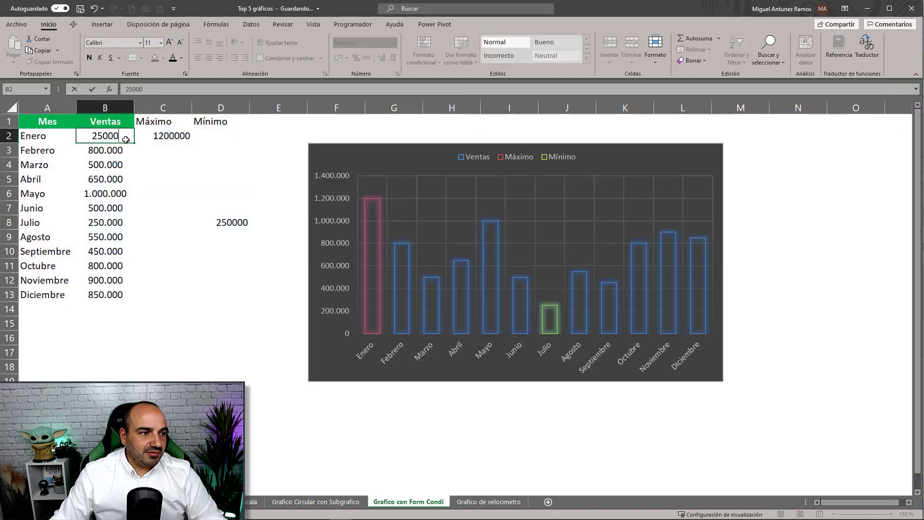
key(Return)
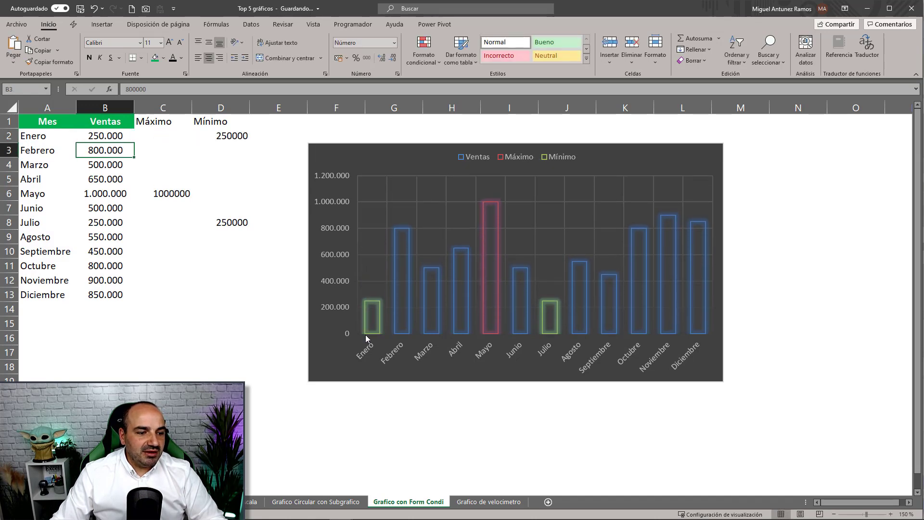
click(222, 136)
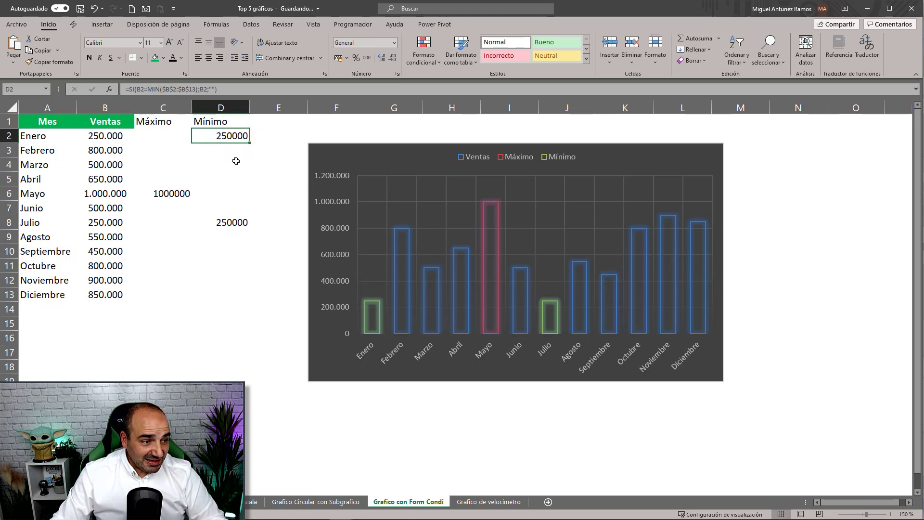
- Set the Ventas value for Enero in B2 to 300000 and for Julio in B8 to 2500000
click(119, 138)
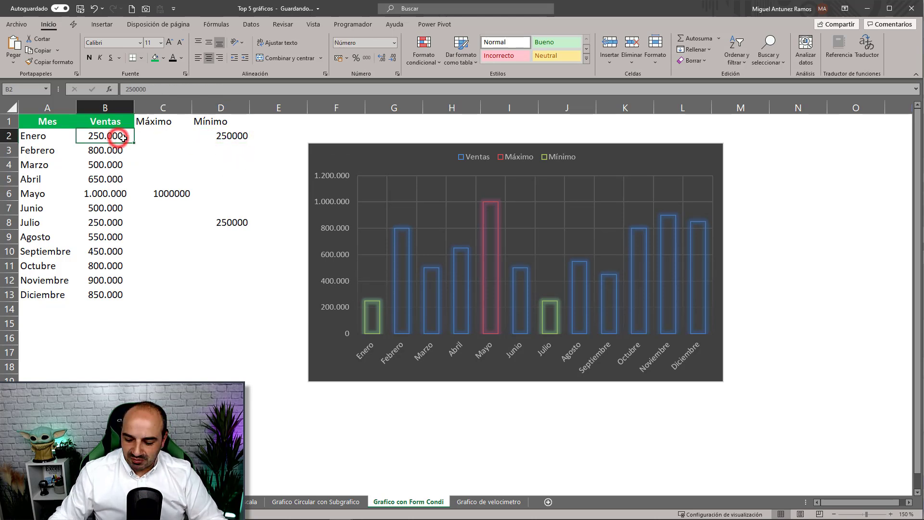
text(300000)
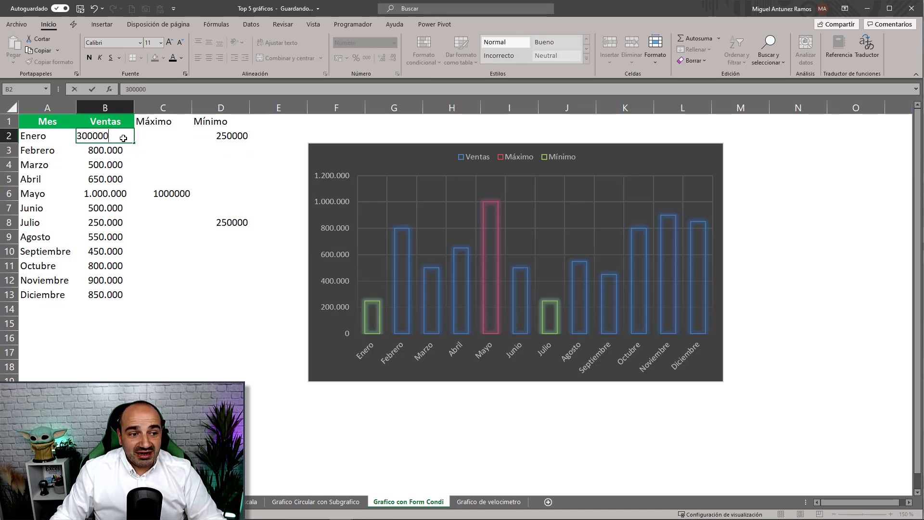
key(Return)
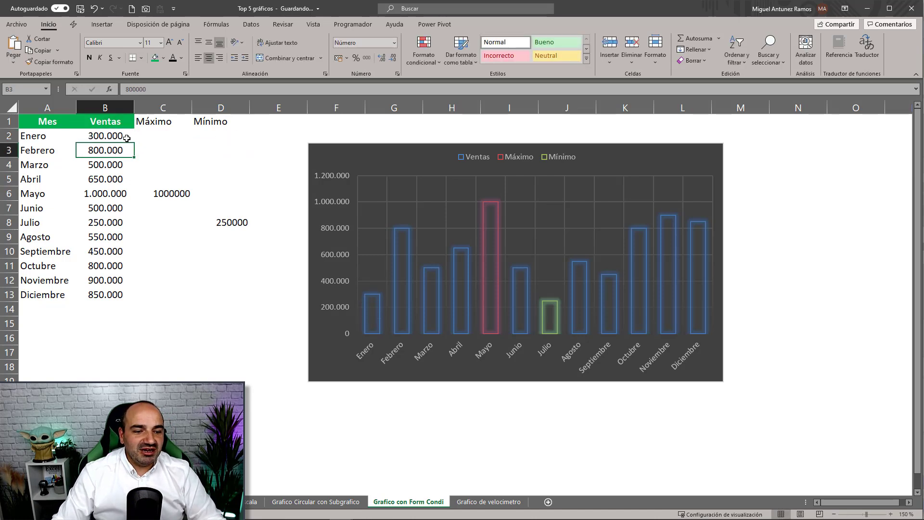
click(108, 219)
text(25000)
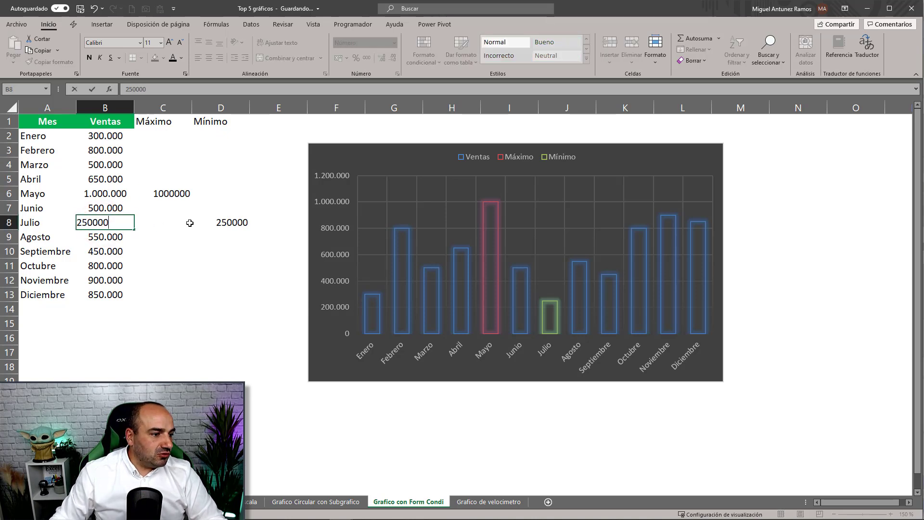
text(0)
key(Return)
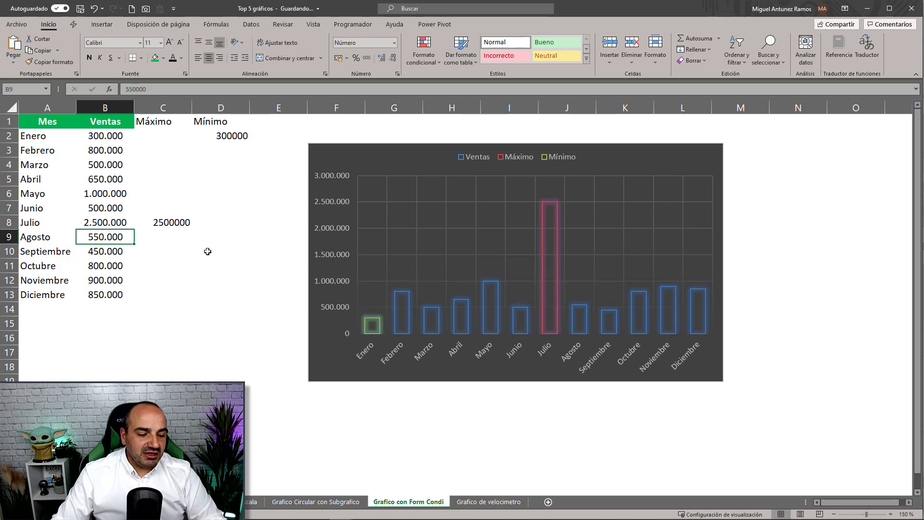
- Review the data on the Grafico de velocimetro sheet and the finished gauge chart on the dashboard sheet
click(496, 504)
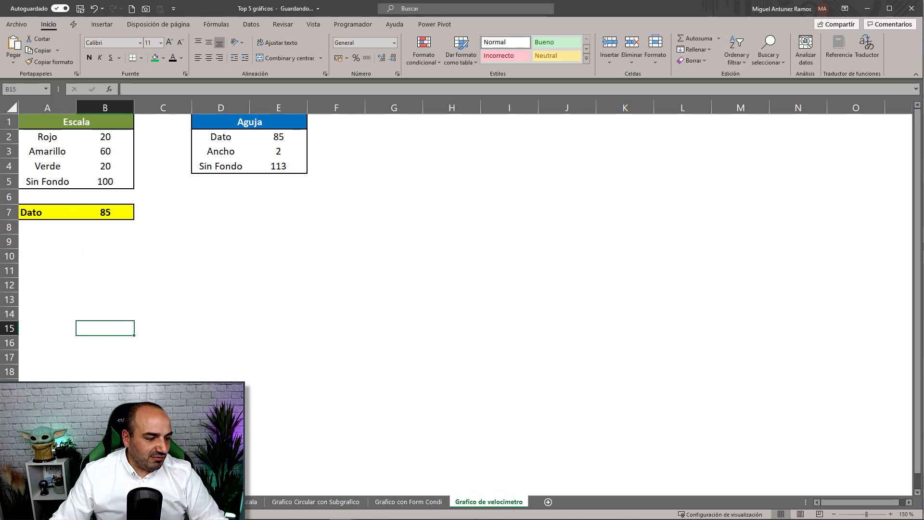
click(48, 502)
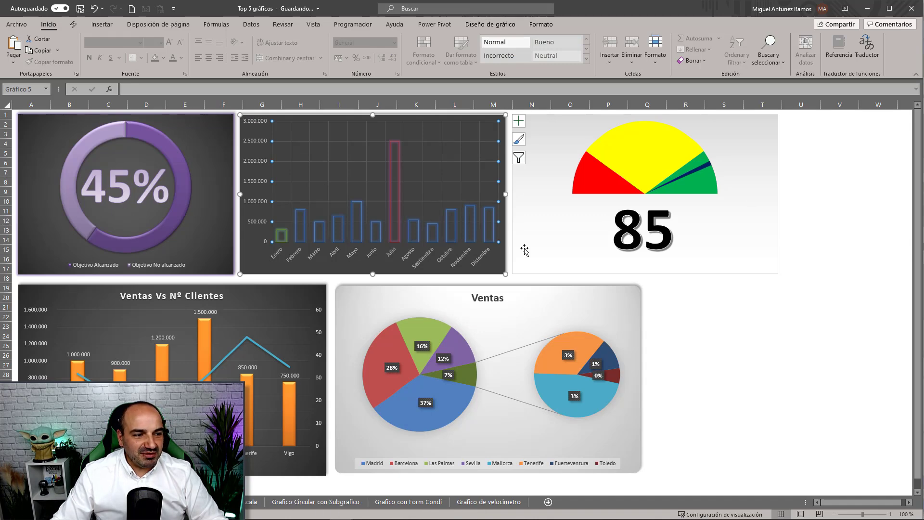
click(486, 502)
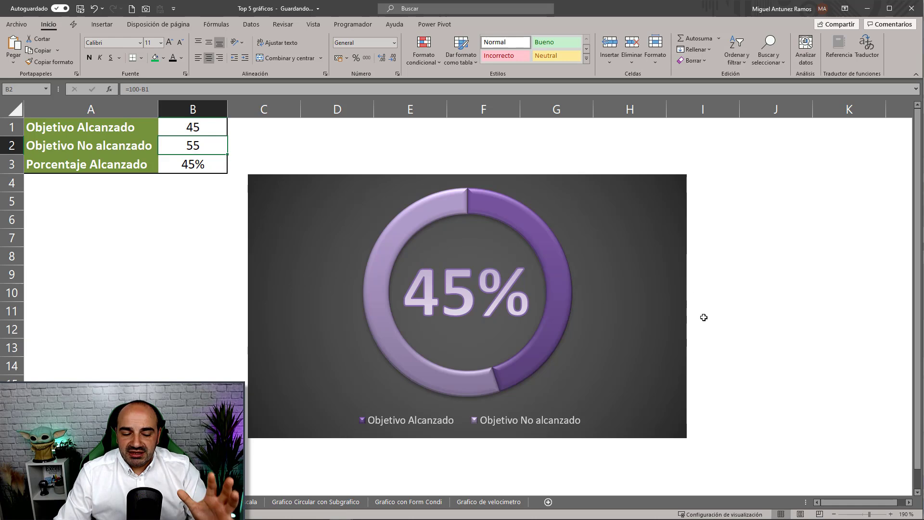
click(482, 502)
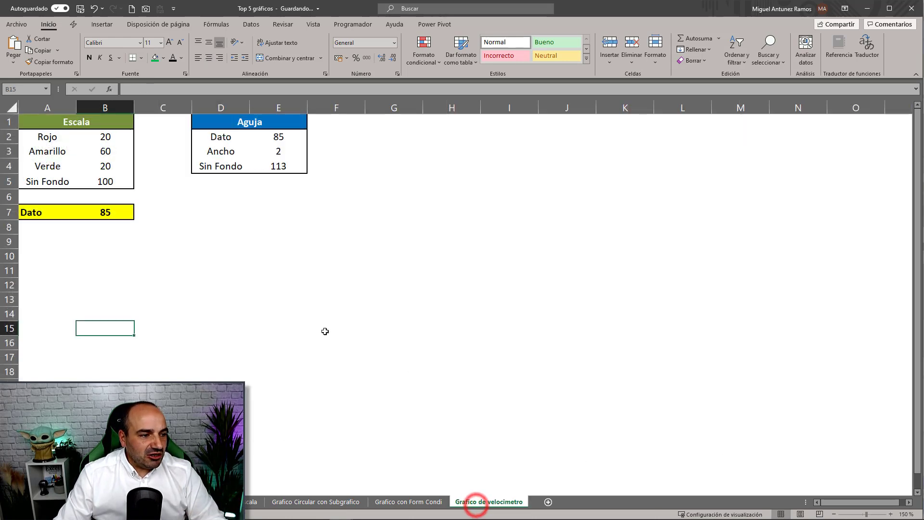
click(119, 214)
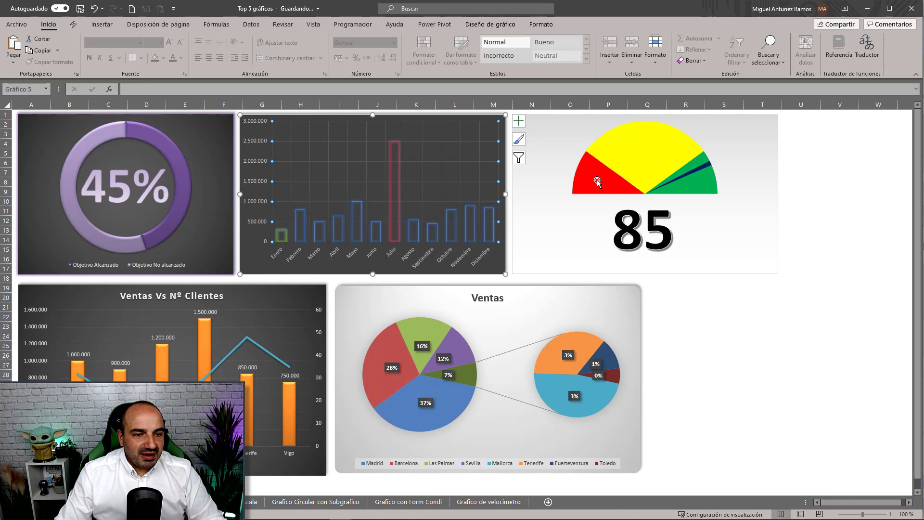
mouse_move(597, 178)
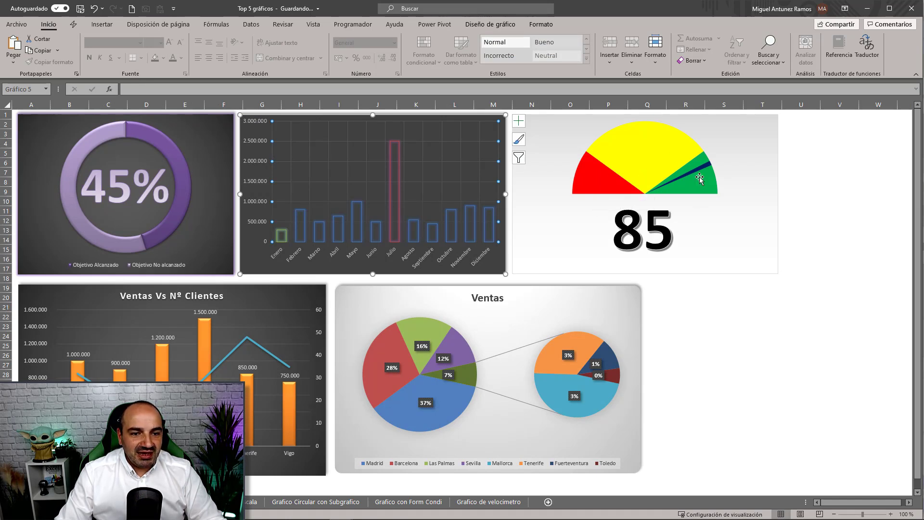
- Offset the dashboard's gauge scale chart from its needle chart, and copy both charts onto the Grafico de velocimetro sheet
click(533, 178)
drag(552, 149, 569, 158)
click(521, 140)
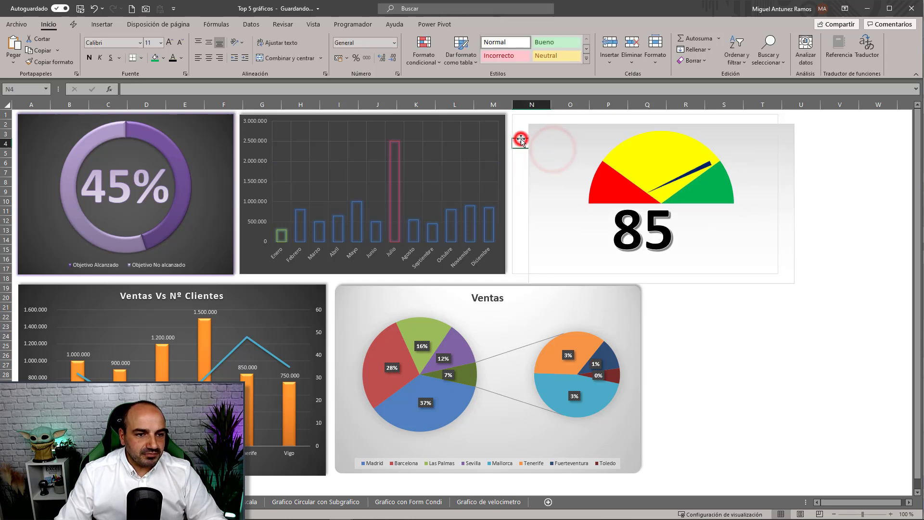
click(521, 116)
ctrl+click(557, 139)
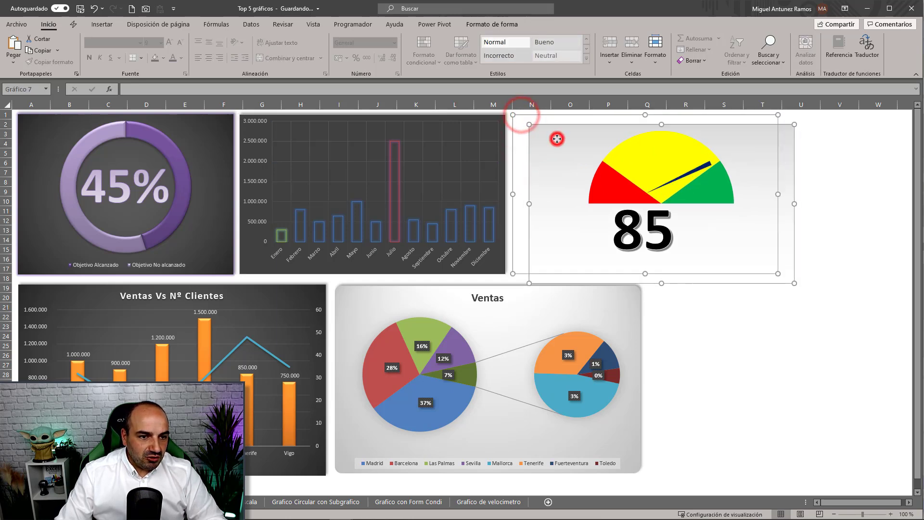
click(505, 502)
click(482, 230)
key(ctrl+v)
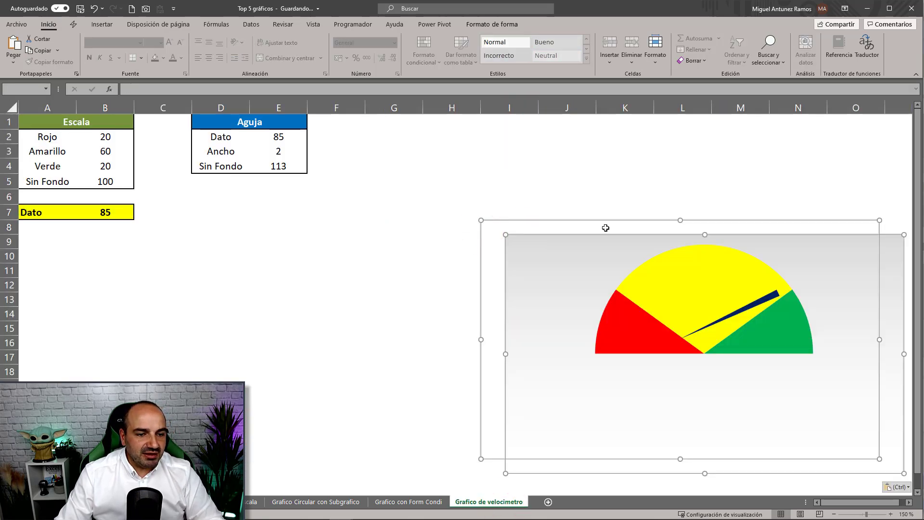
- Move the pasted scale and needle charts nearer the data tables and align their right and top edges so they overlap exactly
drag(598, 220, 515, 169)
click(492, 24)
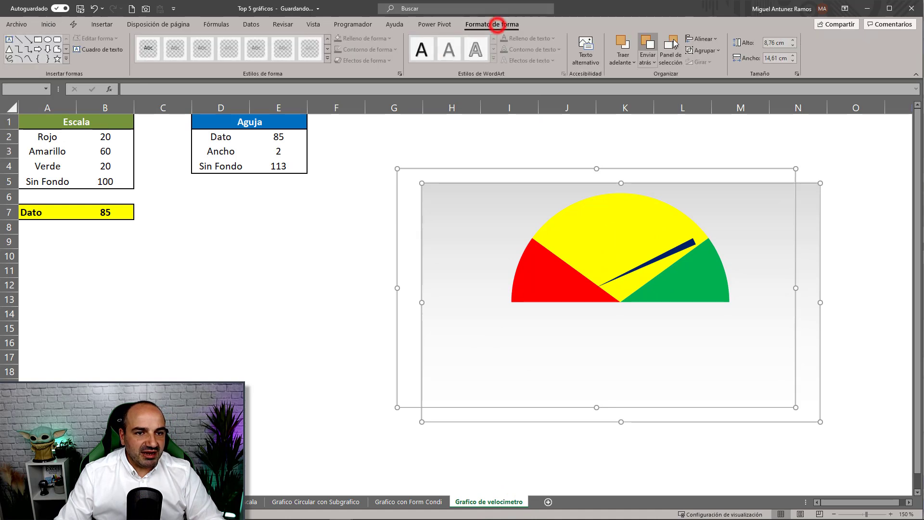
click(700, 39)
click(722, 79)
click(700, 39)
click(719, 93)
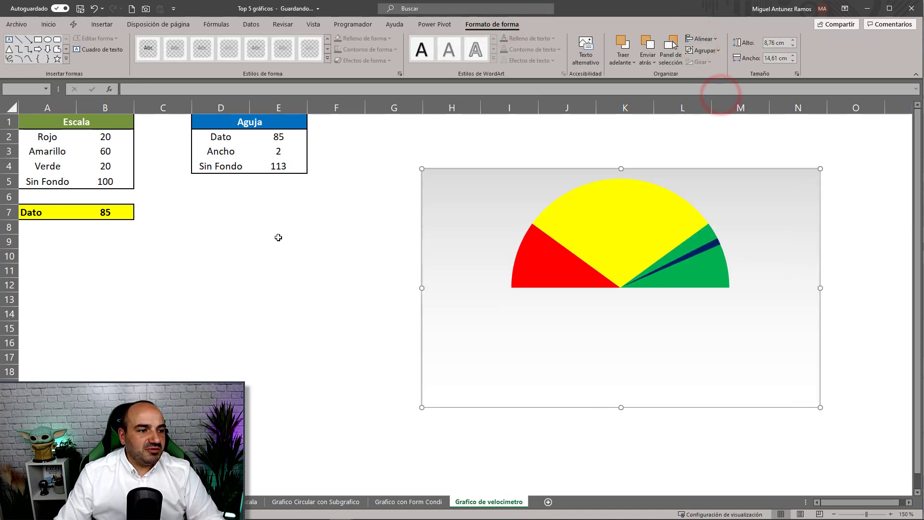
- Test the gauge needle by setting Dato in B7 to 65, 15 and finally 90
click(265, 228)
click(111, 214)
text(65)
key(Return)
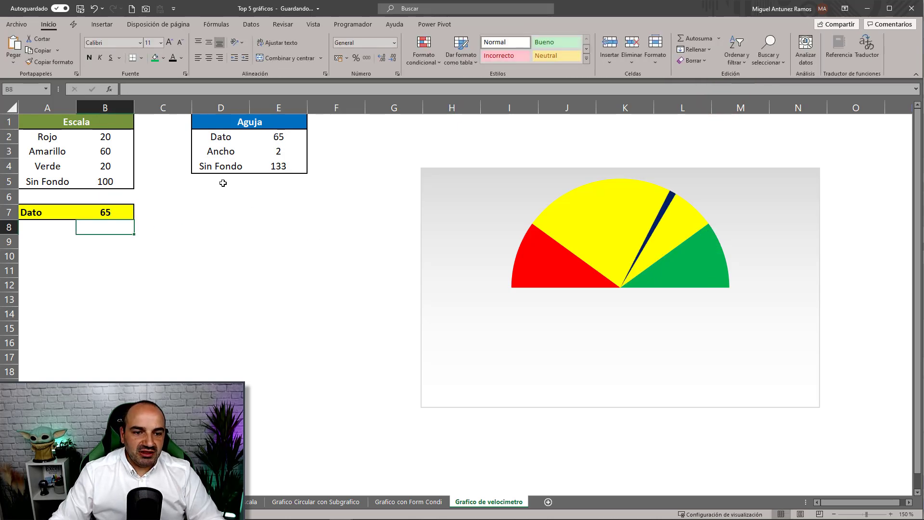
click(113, 212)
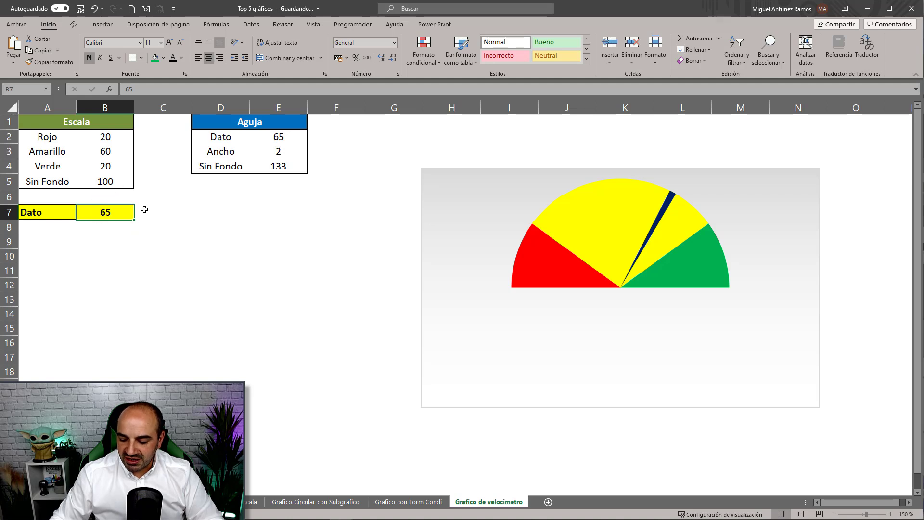
text(15)
key(Return)
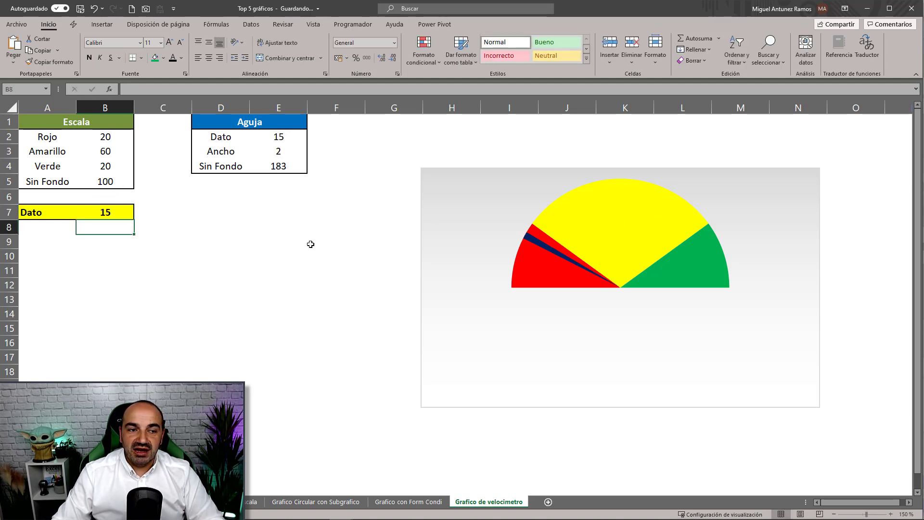
click(112, 207)
text(90)
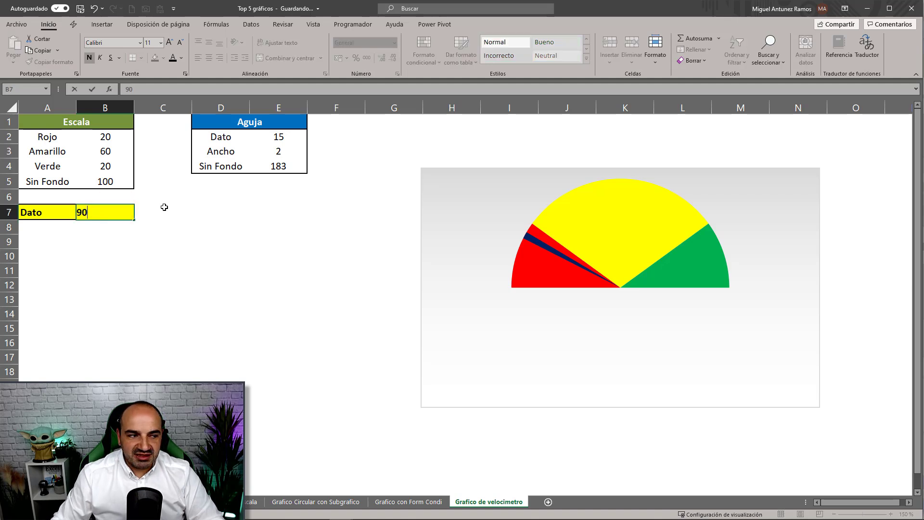
key(Return)
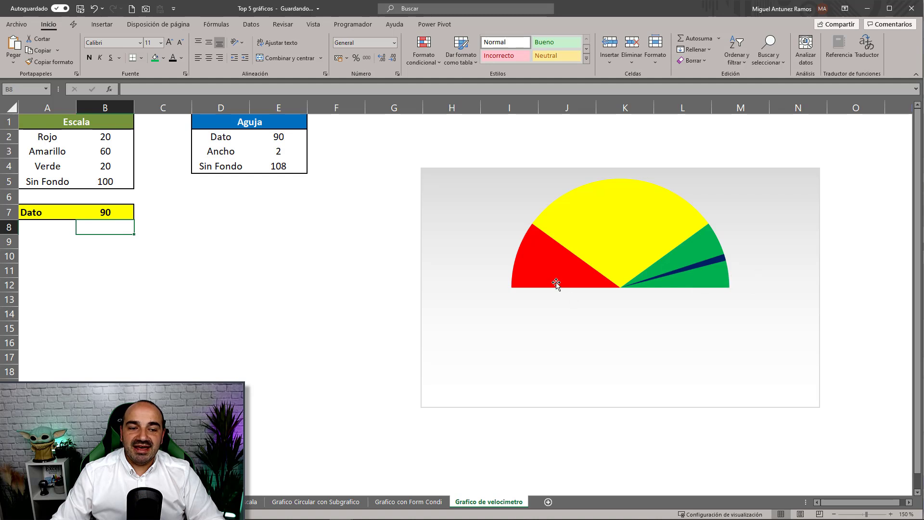
- Pull the scale chart and the needle chart apart to inspect the source table of each one
click(360, 201)
drag(472, 195, 363, 224)
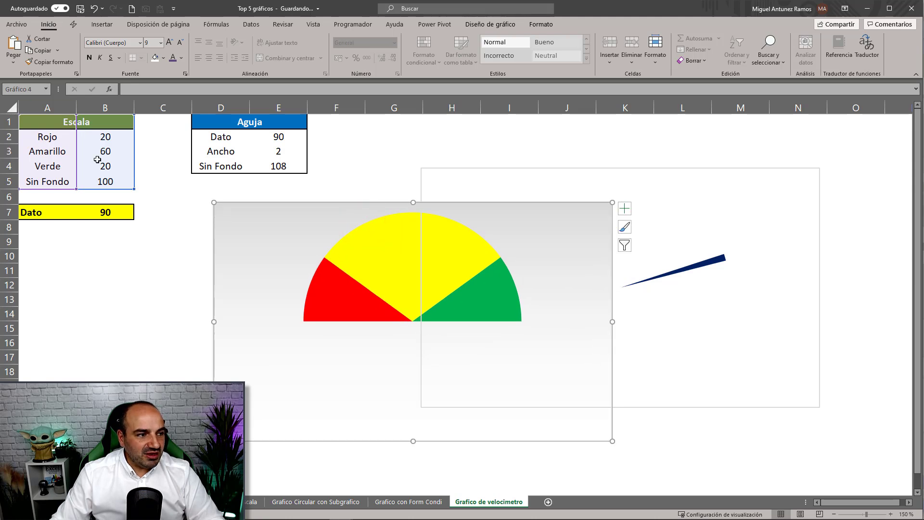
click(788, 188)
click(734, 182)
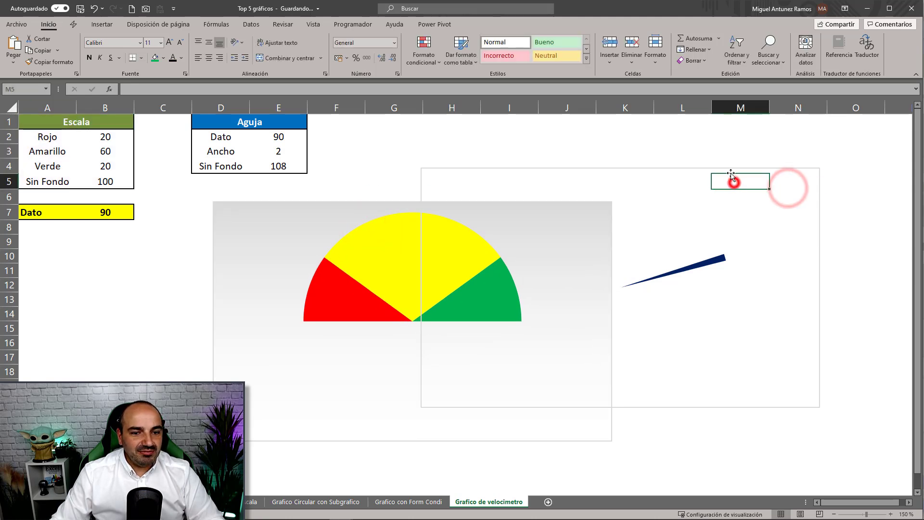
drag(730, 169, 741, 170)
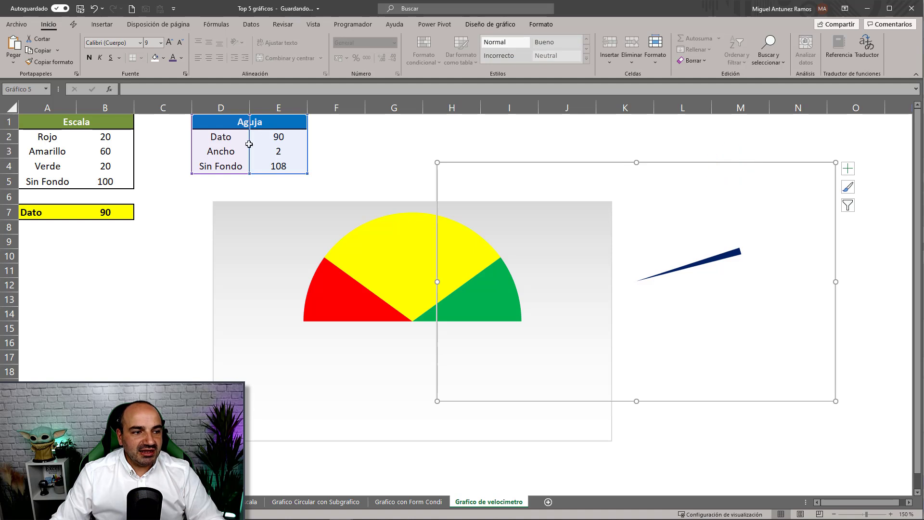
- Delete the pasted needle chart and scale chart from the Grafico de velocimetro sheet
key(Delete)
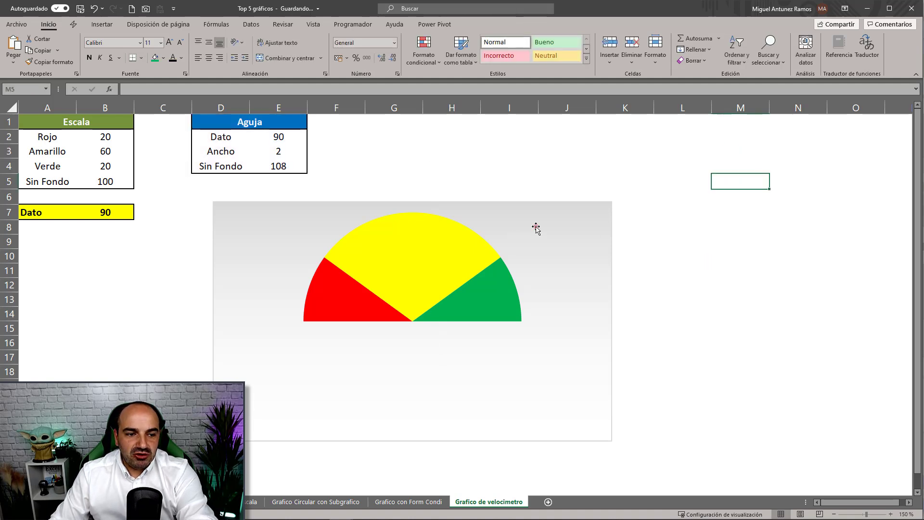
click(535, 226)
key(Delete)
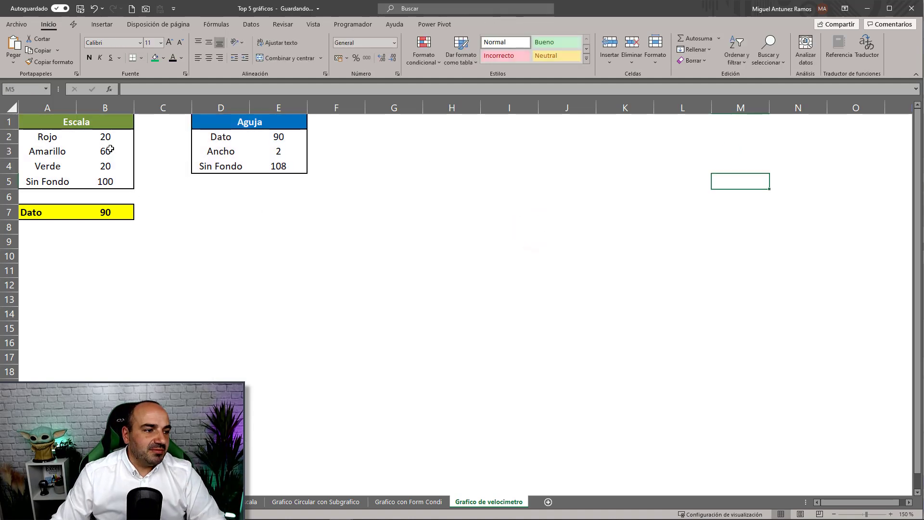
- Insert a 2D pie chart based on the Escala table in A1:B5
drag(53, 126, 109, 181)
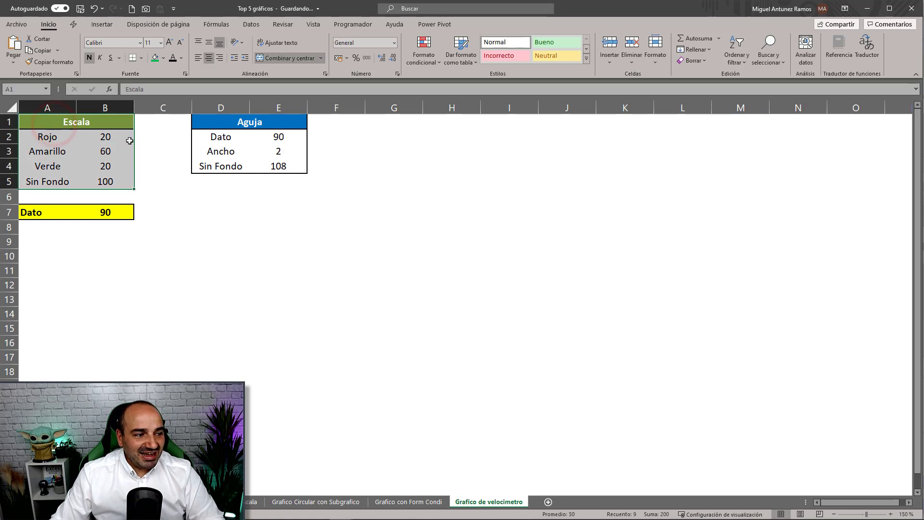
click(110, 164)
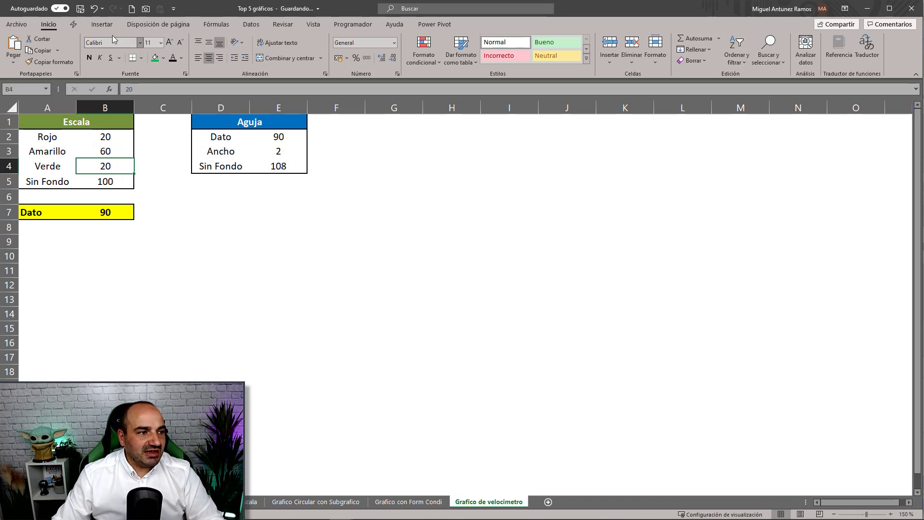
click(102, 24)
click(424, 60)
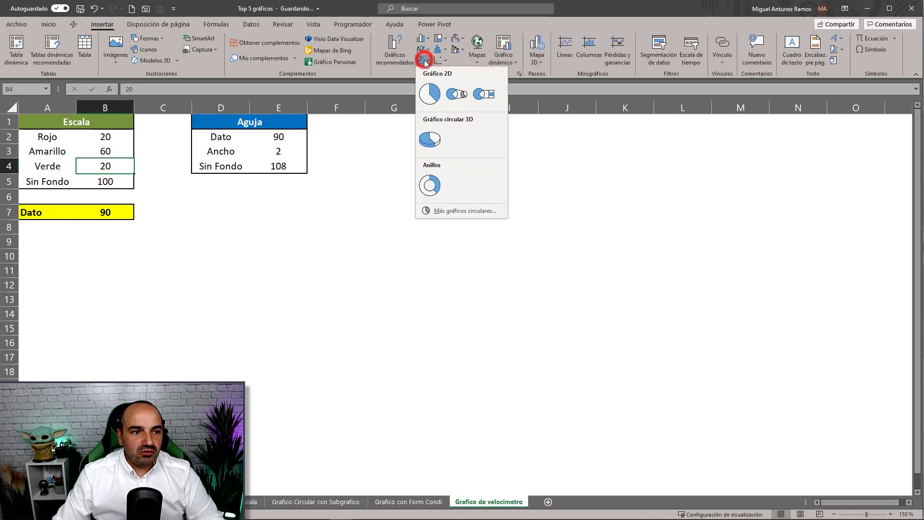
click(429, 92)
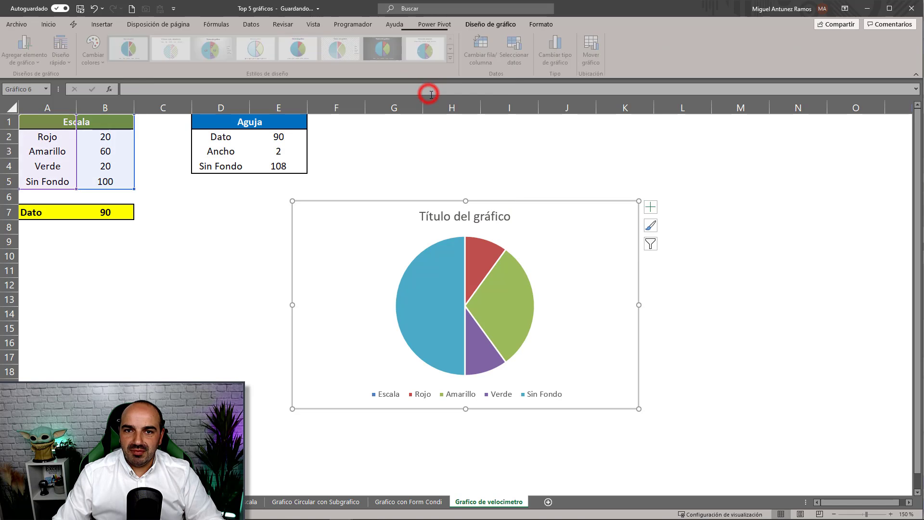
- Remove the title and the legend from the new pie chart
click(490, 217)
key(Delete)
click(499, 398)
key(Delete)
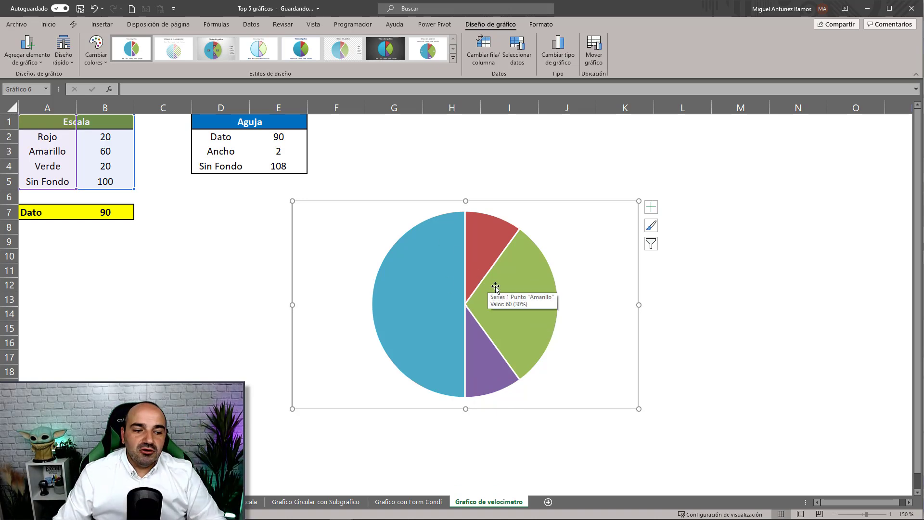
- Set the angle of the first slice of the pie series to 90°
click(435, 270)
right_click(434, 269)
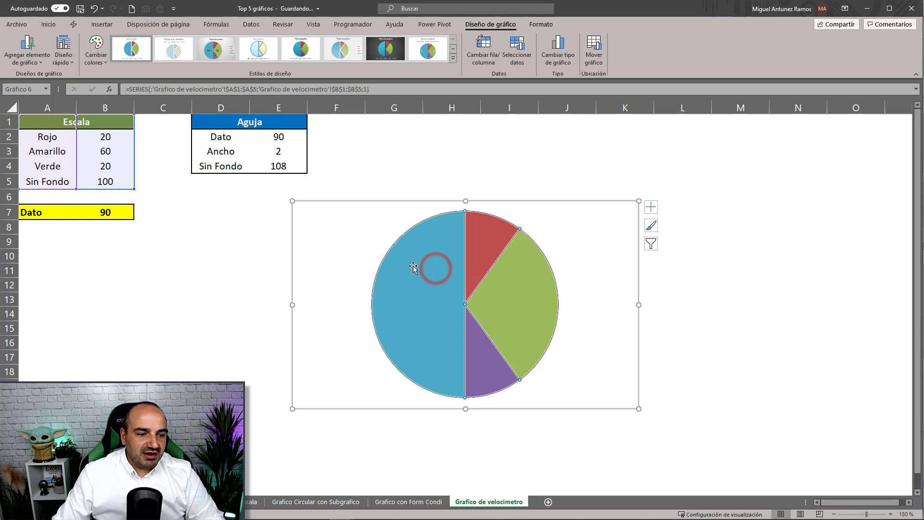
click(456, 371)
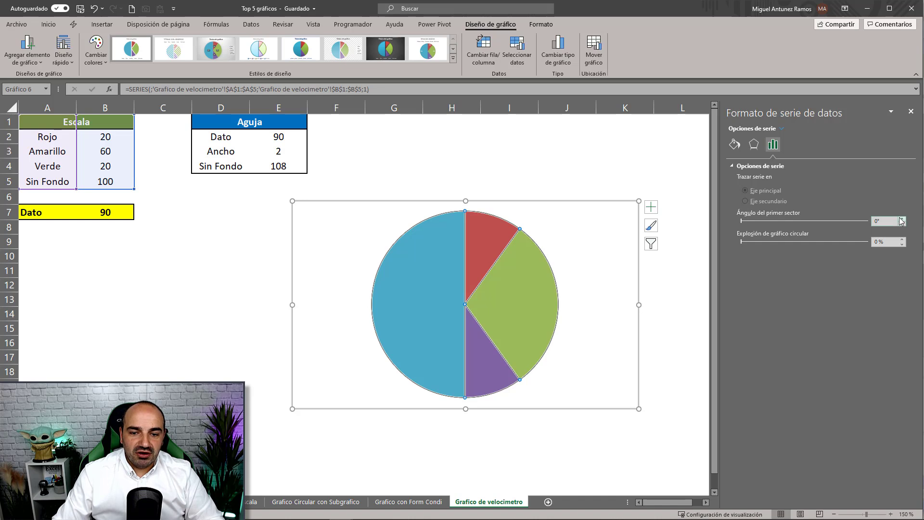
text(9)
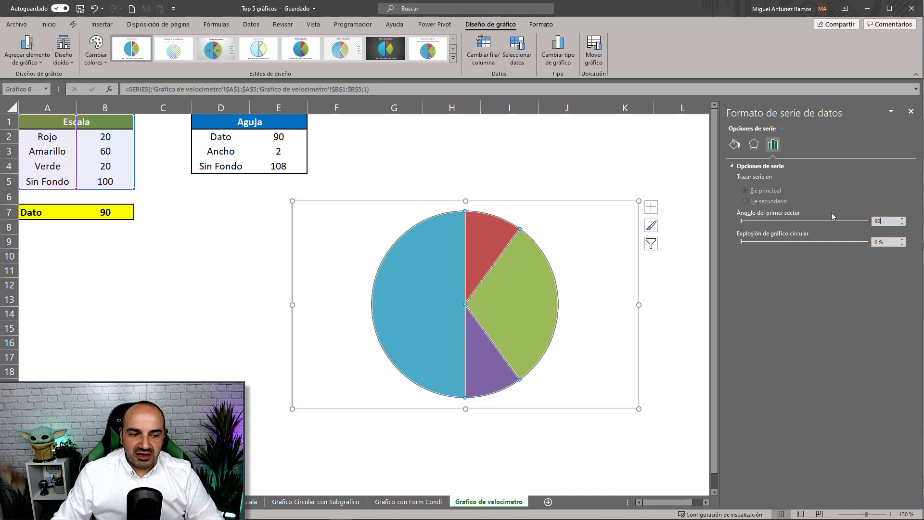
text(0)
key(Return)
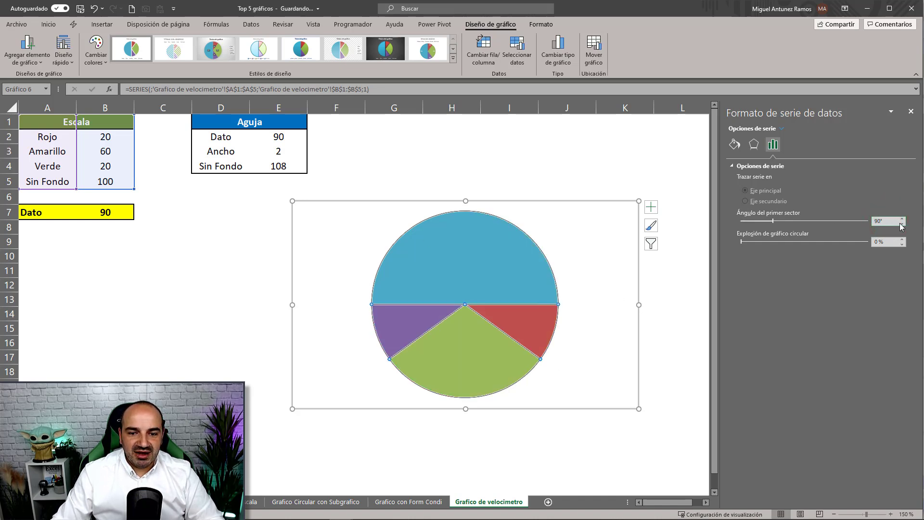
- Set the angle of the first slice of the scale pie to 180°
double_click(890, 222)
text(180)
key(Return)
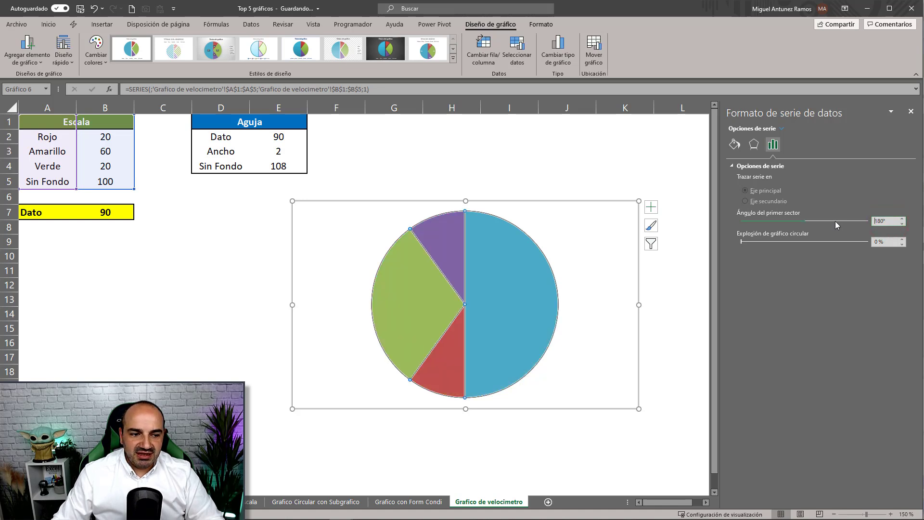
- Set the angle of the first slice of the scale pie to 270°
double_click(890, 221)
text(270)
key(Return)
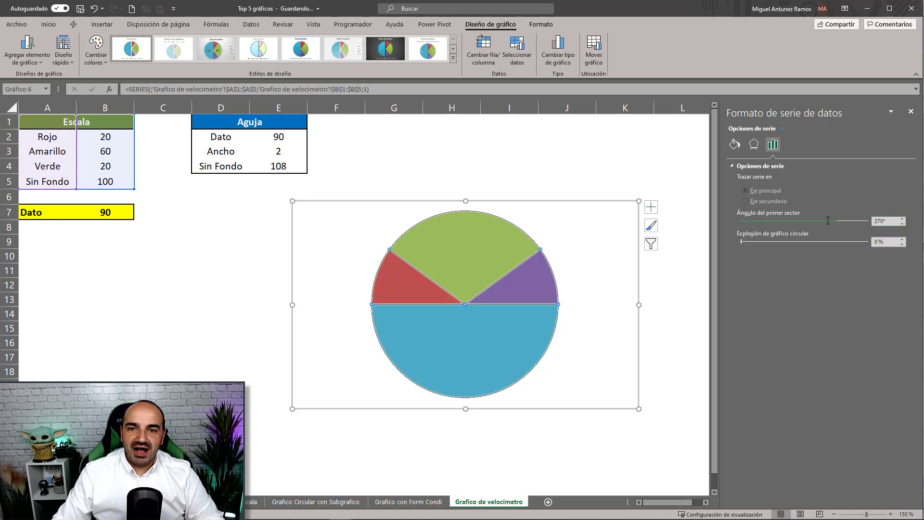
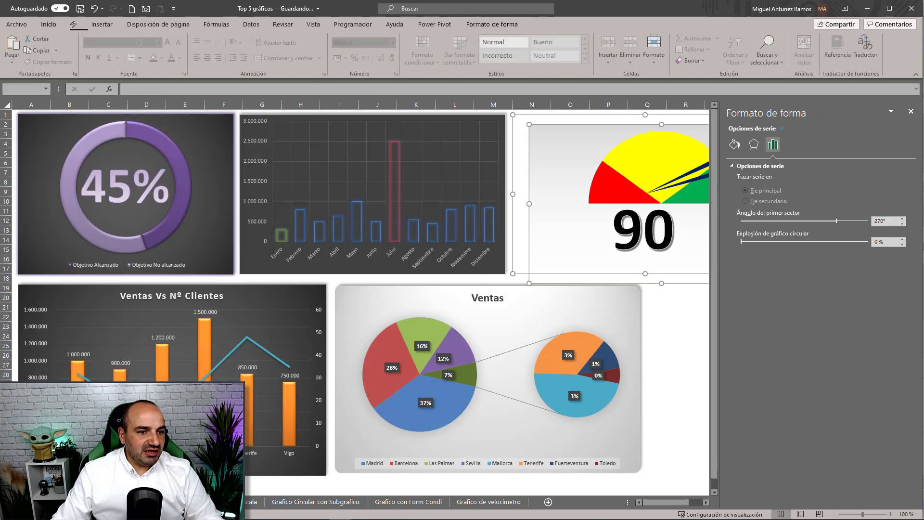
- On the Grafico de velocimetro sheet, remove the fill and the border from the scale pie's Sin Fondo slice
click(910, 111)
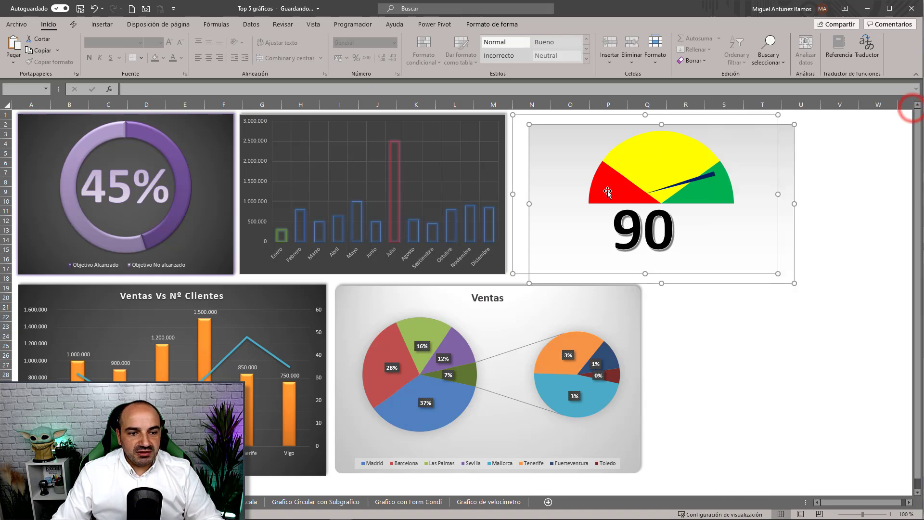
click(476, 509)
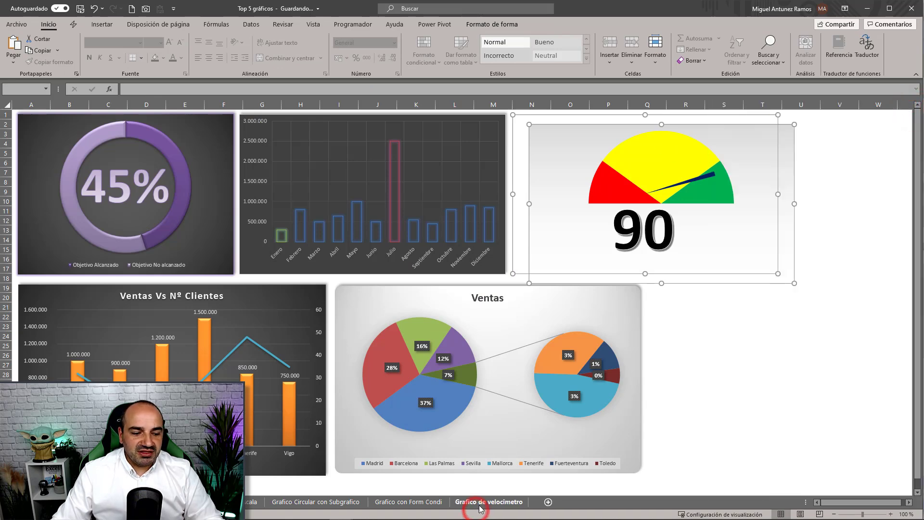
click(442, 340)
right_click(481, 346)
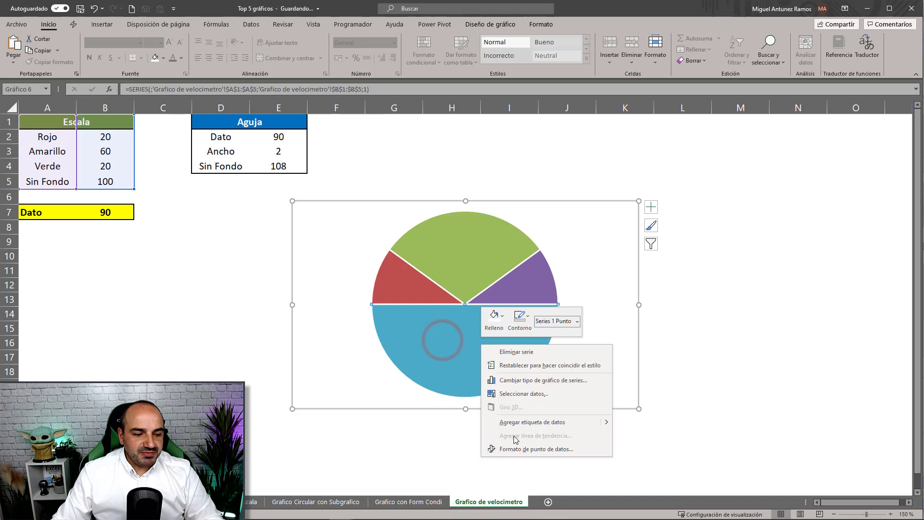
click(513, 447)
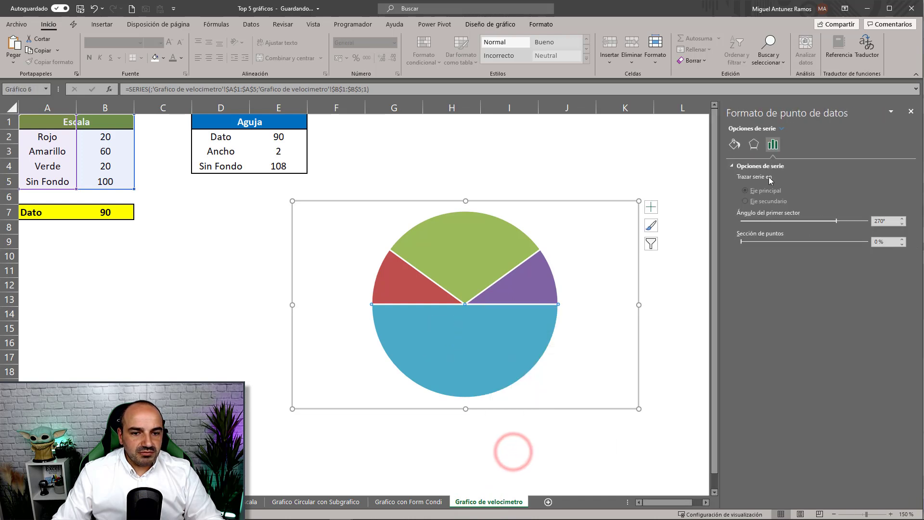
click(734, 143)
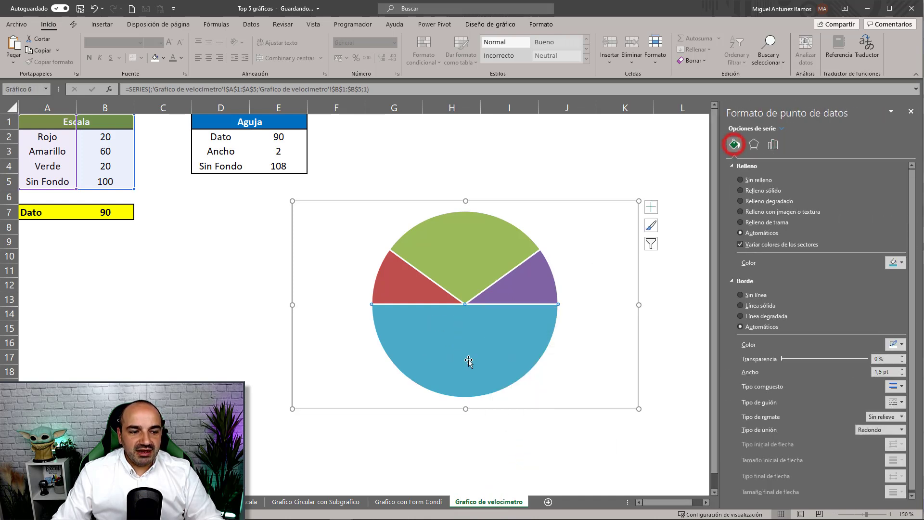
click(750, 179)
click(745, 276)
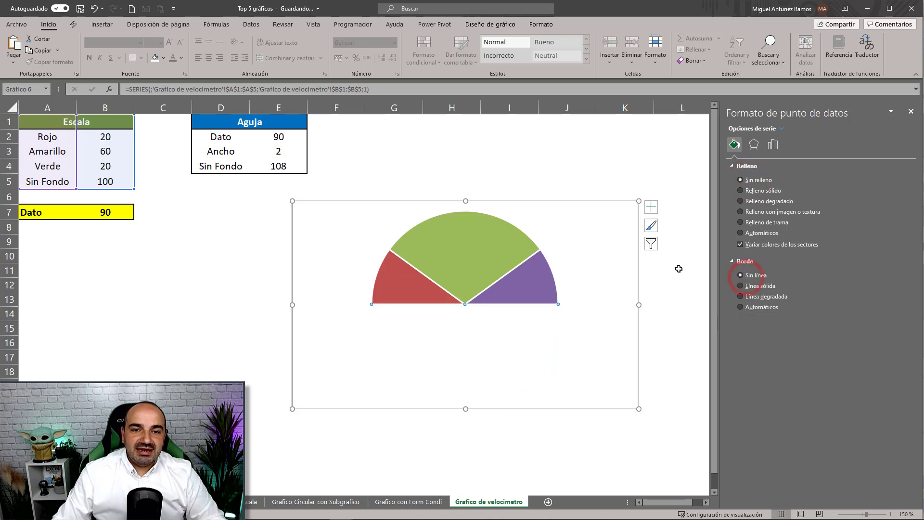
- Fill the scale pie's Rojo slice with standard red and its Amarillo slice with yellow
click(397, 288)
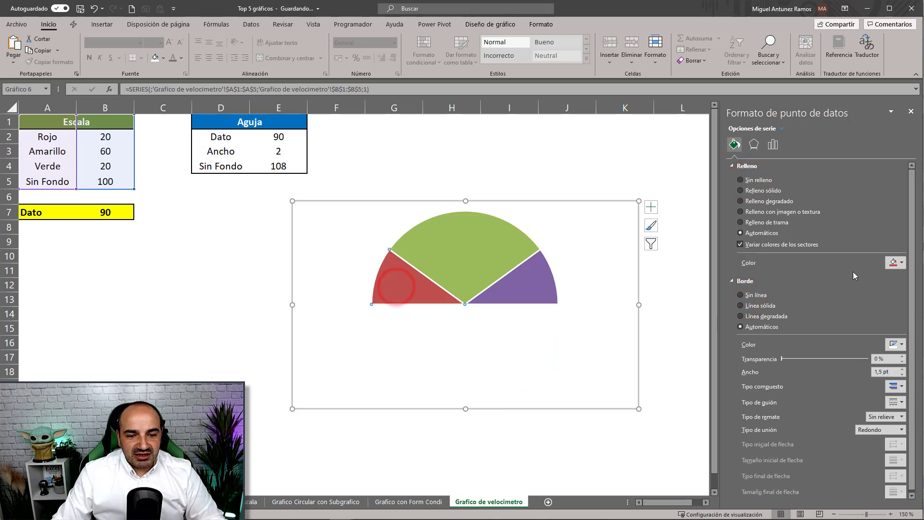
click(899, 263)
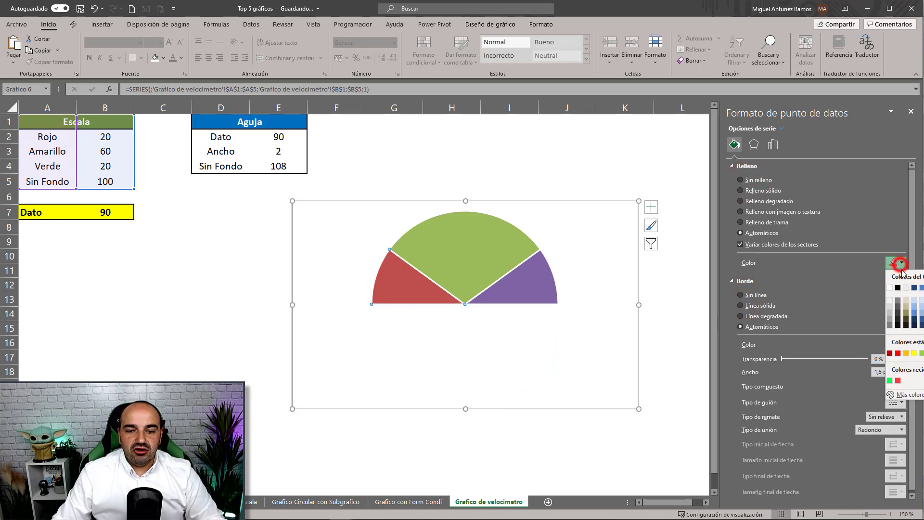
click(898, 353)
click(450, 257)
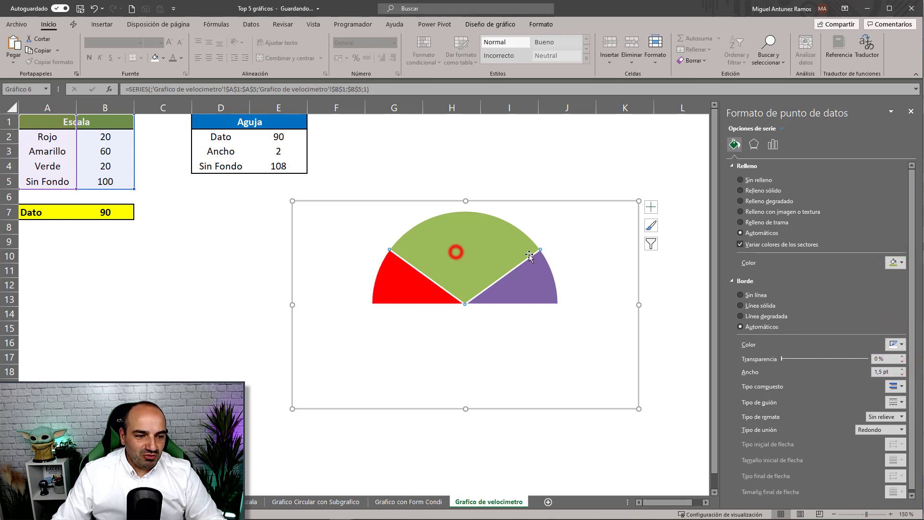
click(900, 262)
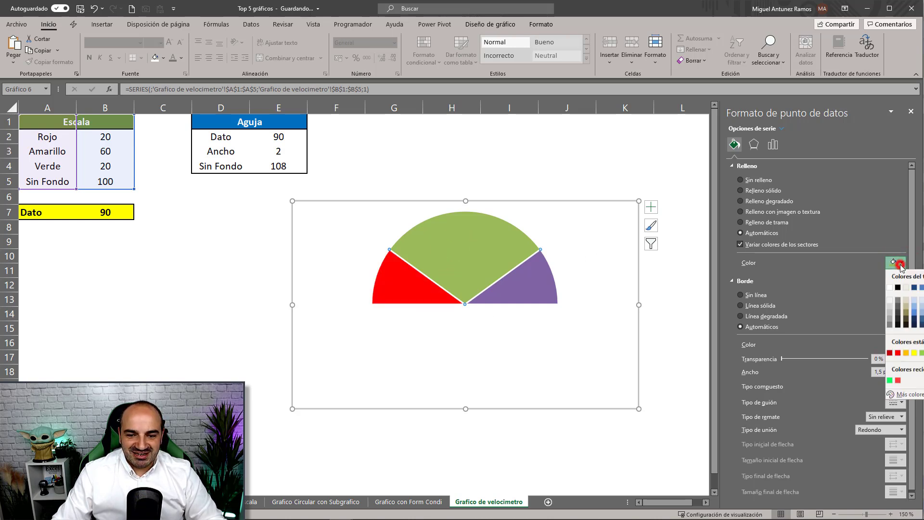
click(915, 354)
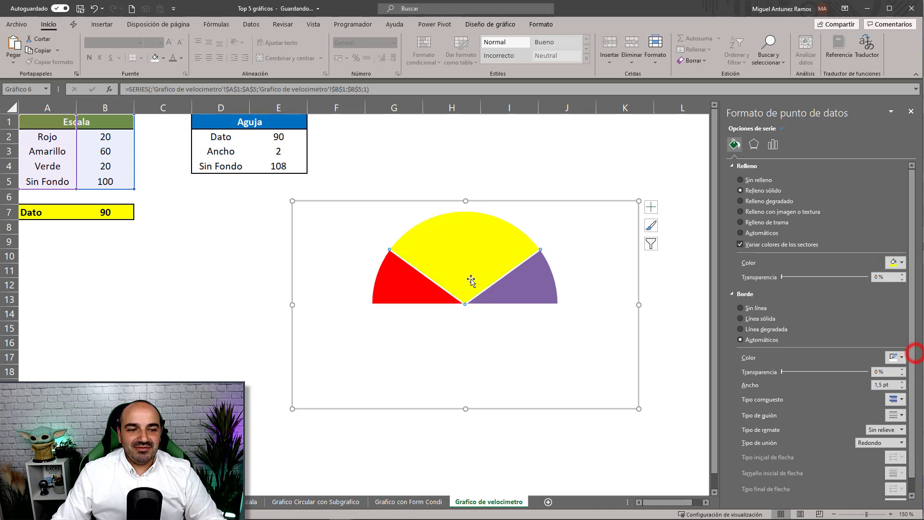
- Fill the scale pie's Verde slice with green and deselect the chart
click(534, 287)
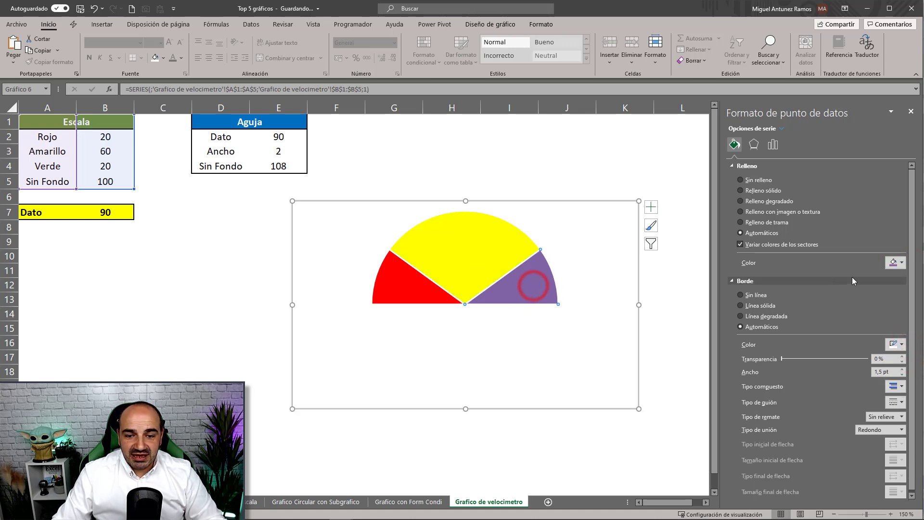
click(898, 262)
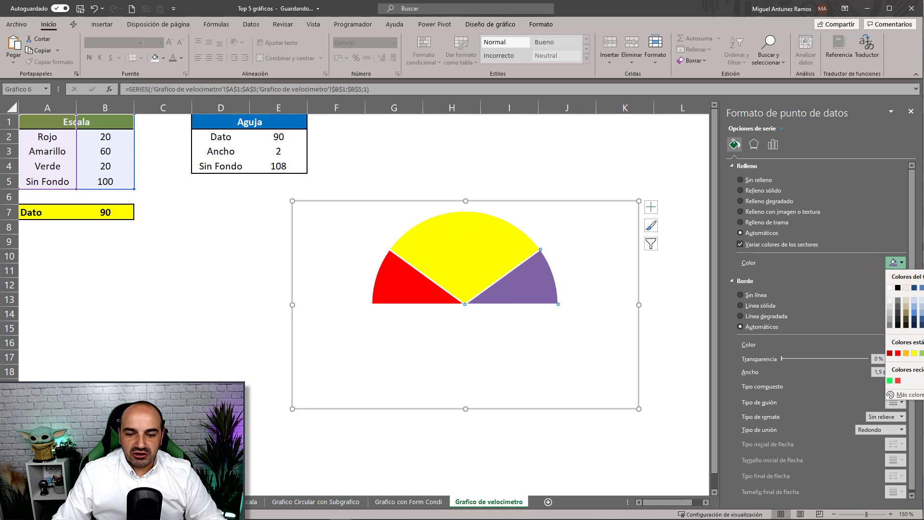
click(923, 353)
click(539, 204)
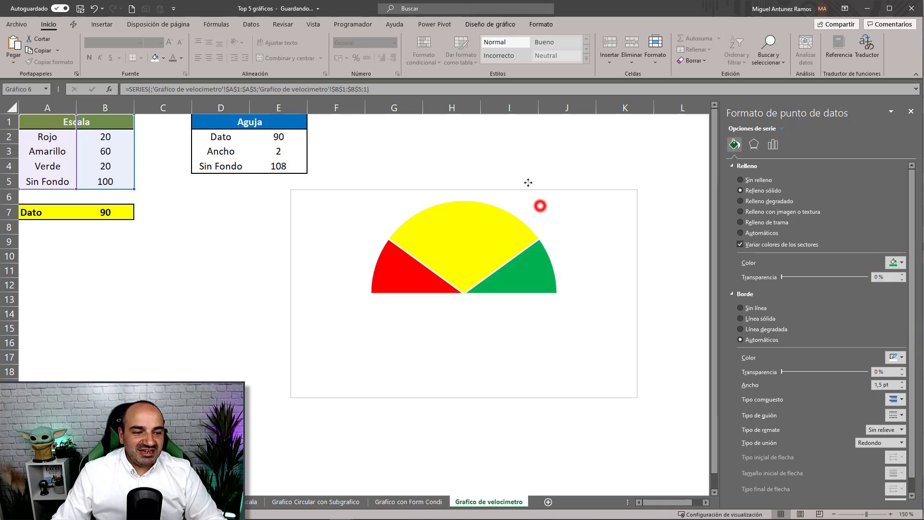
click(239, 297)
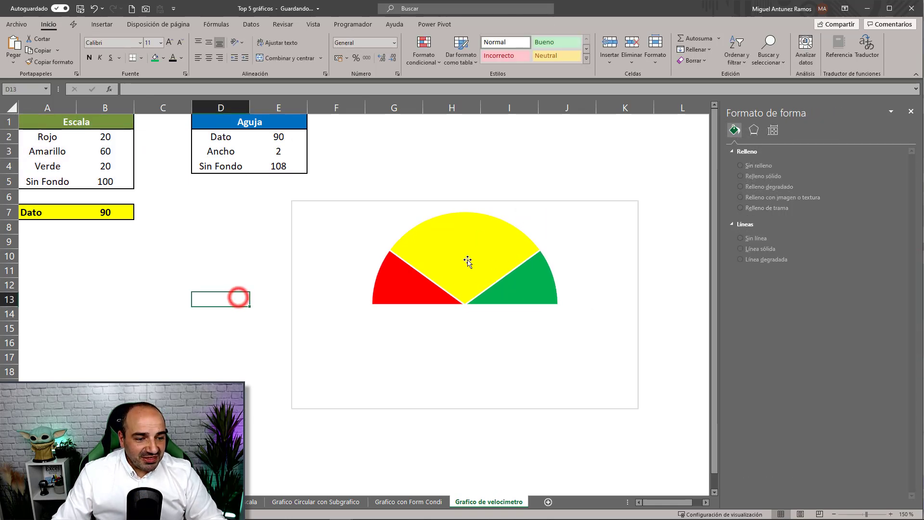
- Insert a 2D pie chart based on the Aguja table in D1:E4
click(281, 153)
click(109, 27)
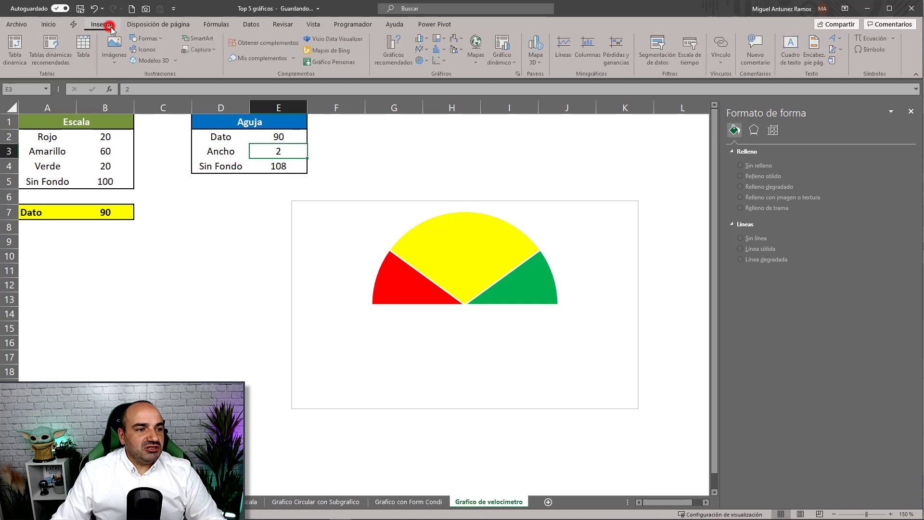
click(421, 60)
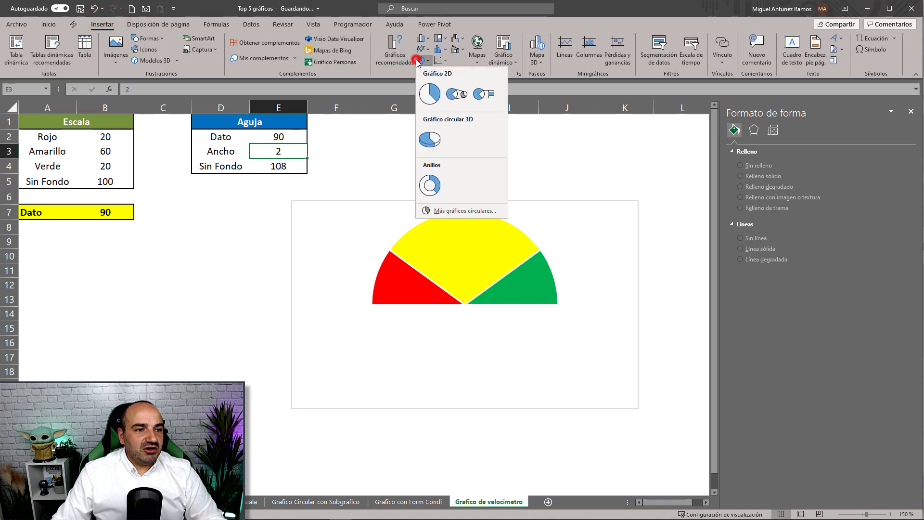
click(432, 93)
- Remove the title and legend from the Aguja pie chart and move it aside to uncover part of the scale chart
click(359, 217)
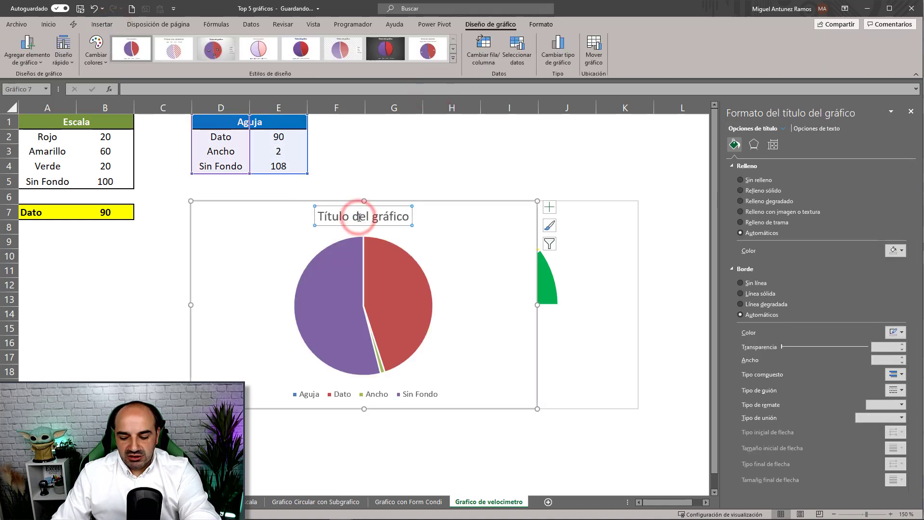
key(Delete)
click(347, 394)
key(Delete)
drag(467, 232, 356, 252)
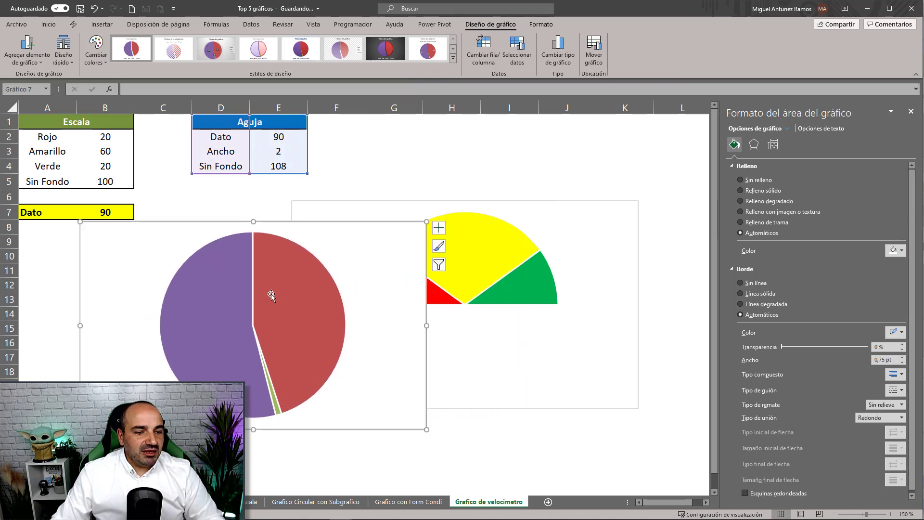
- Set the angle of the first slice of the Aguja pie series to 270°
click(224, 293)
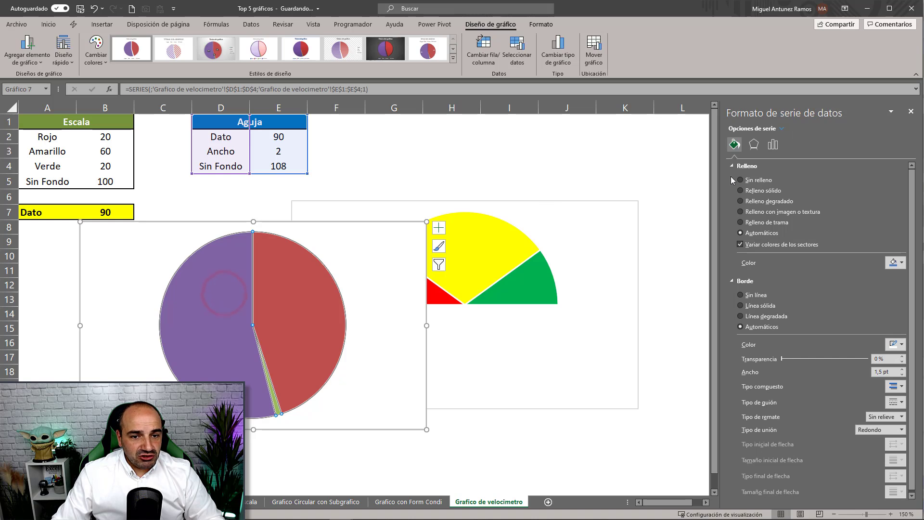
click(773, 146)
text(270)
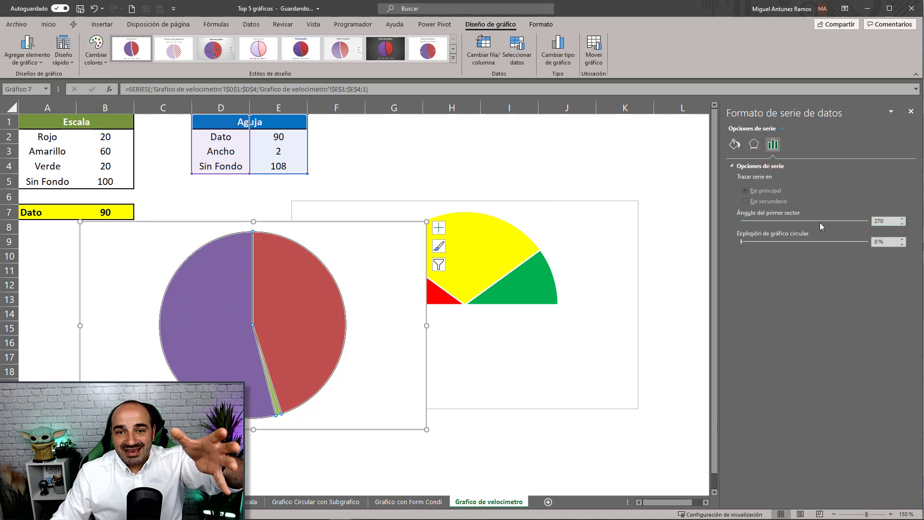
key(Return)
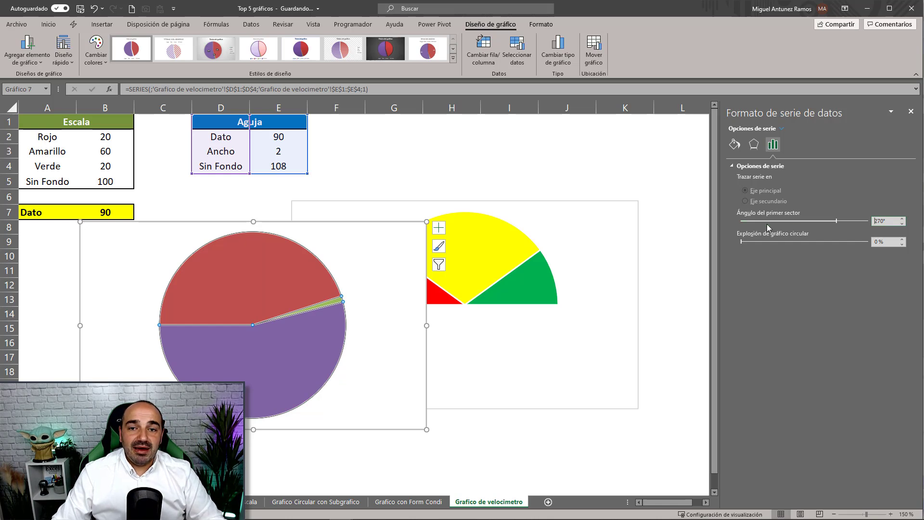
- Remove the fill from the Sin Fondo and Dato slices of the Aguja pie
click(295, 350)
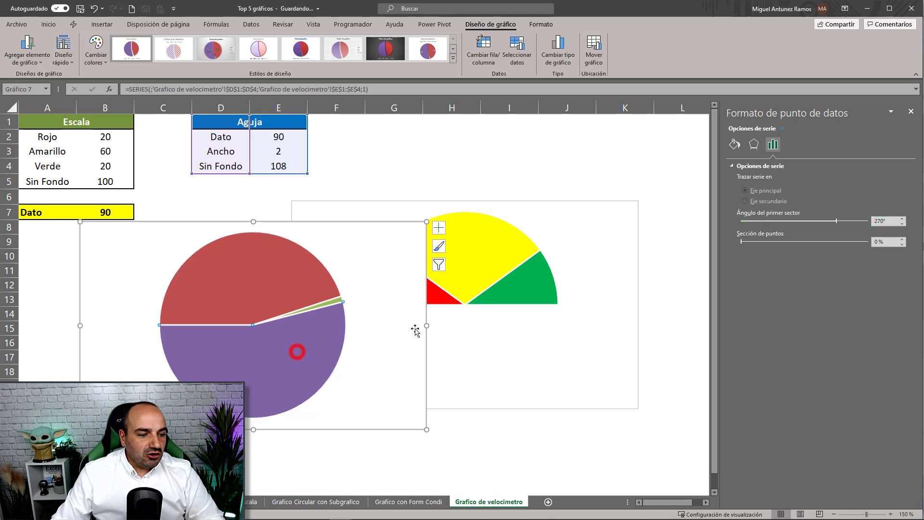
click(734, 144)
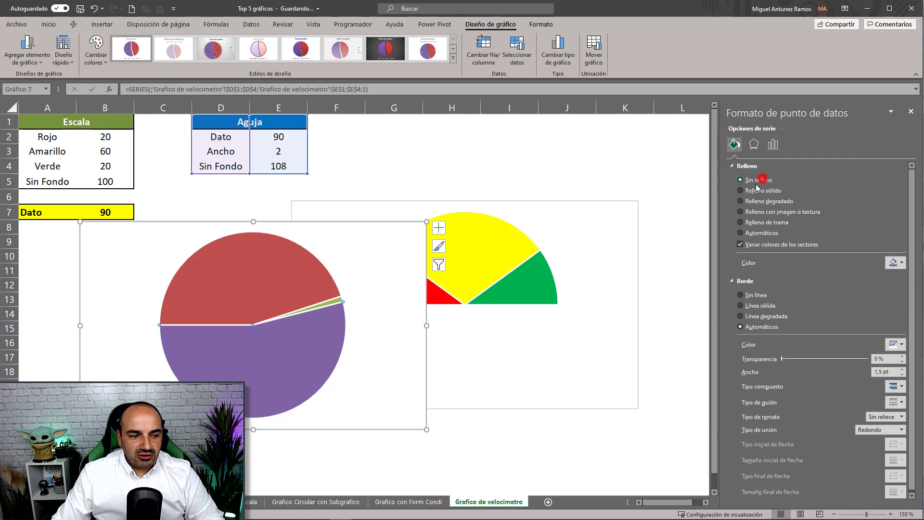
click(763, 180)
click(279, 277)
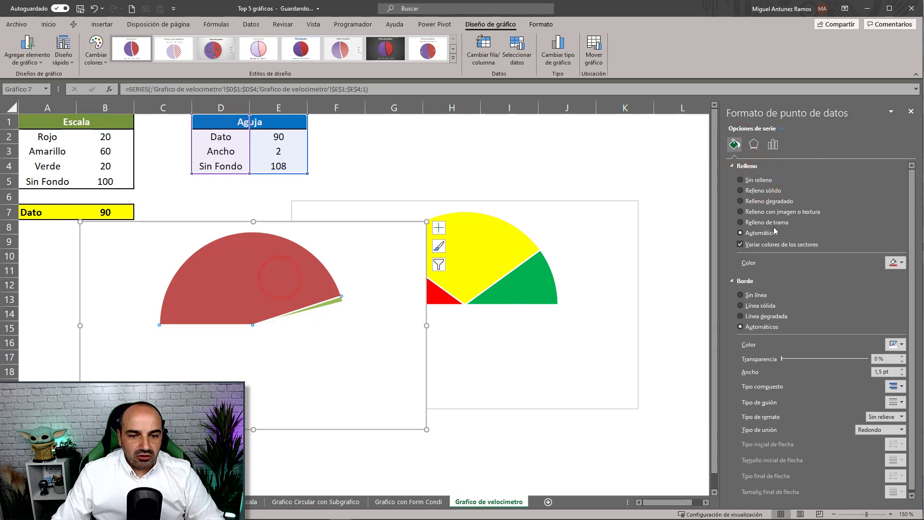
click(763, 179)
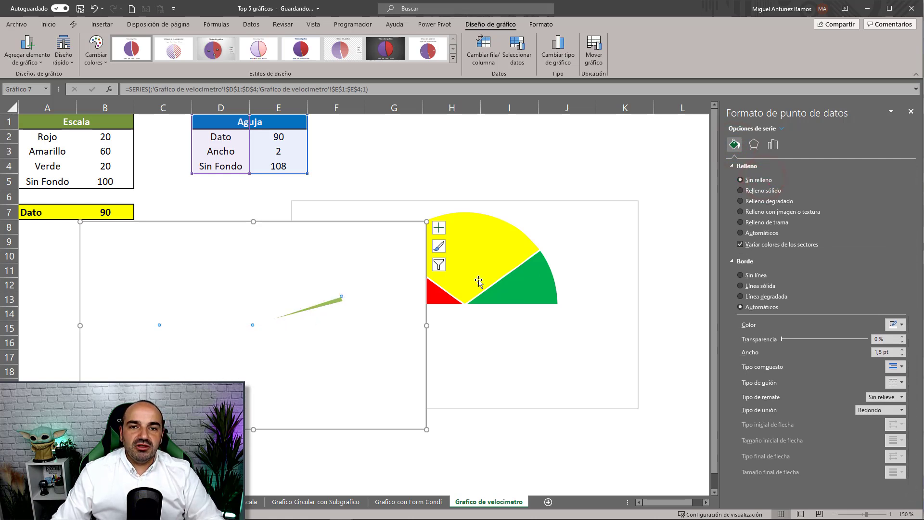
- Fill the thin Ancho needle slice of the Aguja pie with dark blue and deselect the chart
click(327, 302)
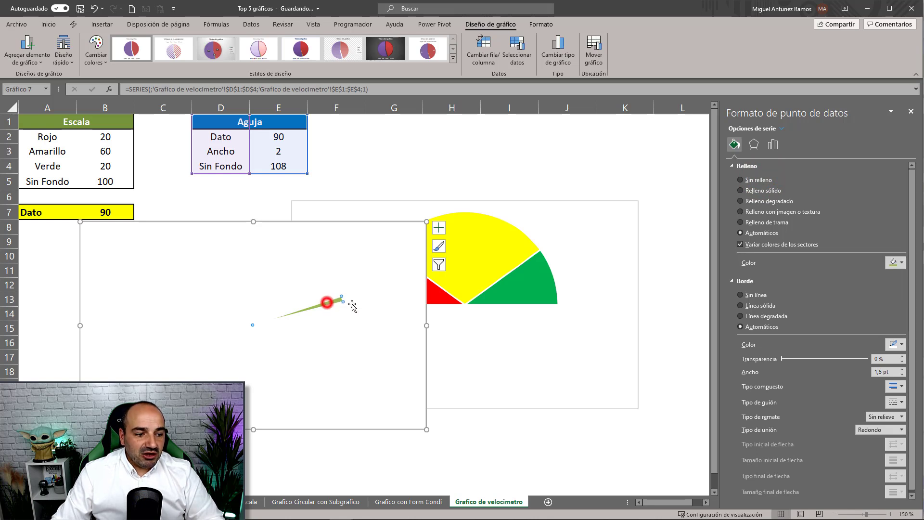
click(897, 264)
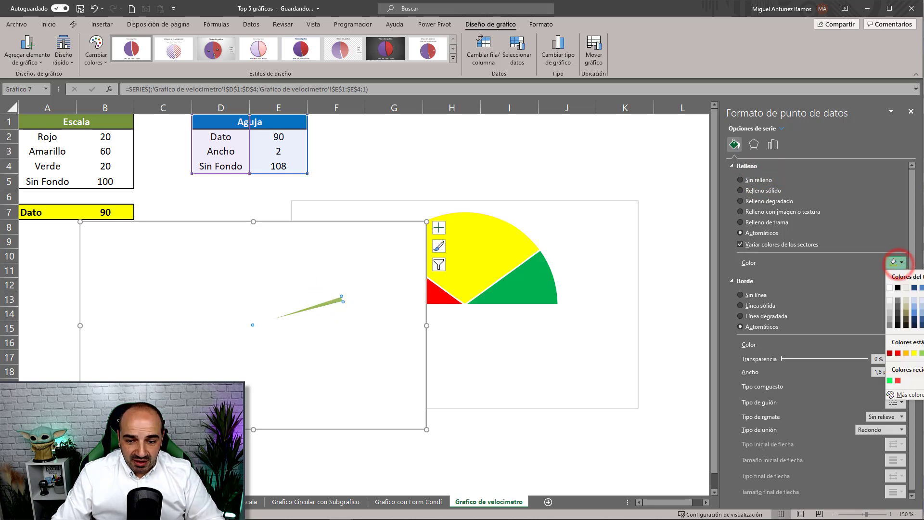
click(914, 287)
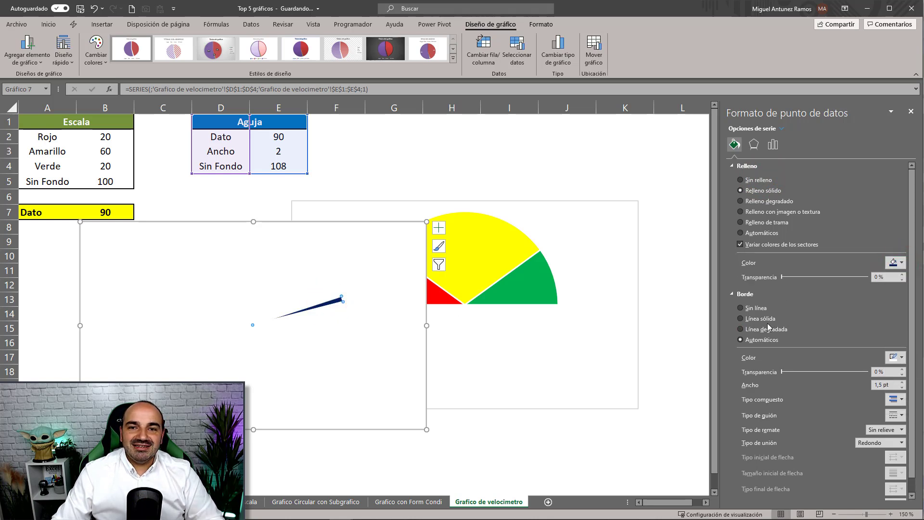
click(396, 177)
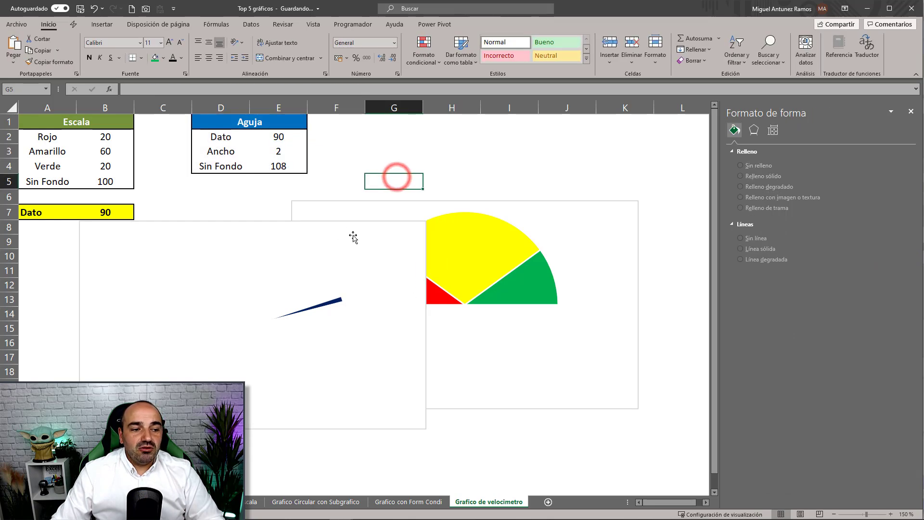
- Move the needle chart farther away from the scale chart and set its chart area to no fill
drag(352, 234, 328, 248)
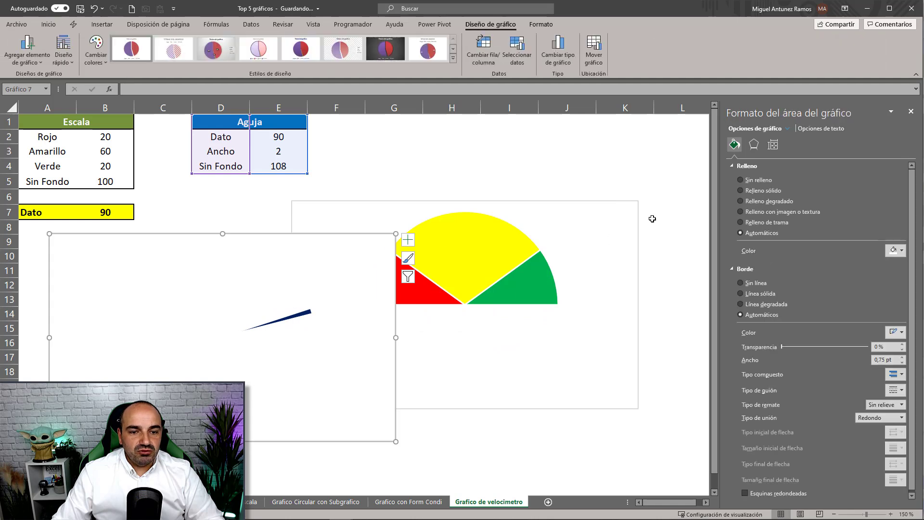
click(748, 181)
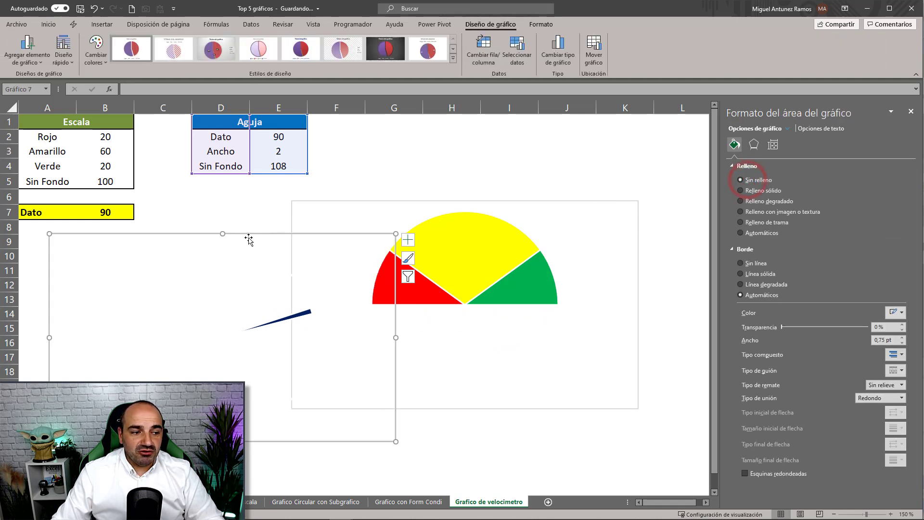
- Align the needle chart and the scale chart by their top and right edges so they overlap exactly, then deselect both
drag(240, 236, 384, 249)
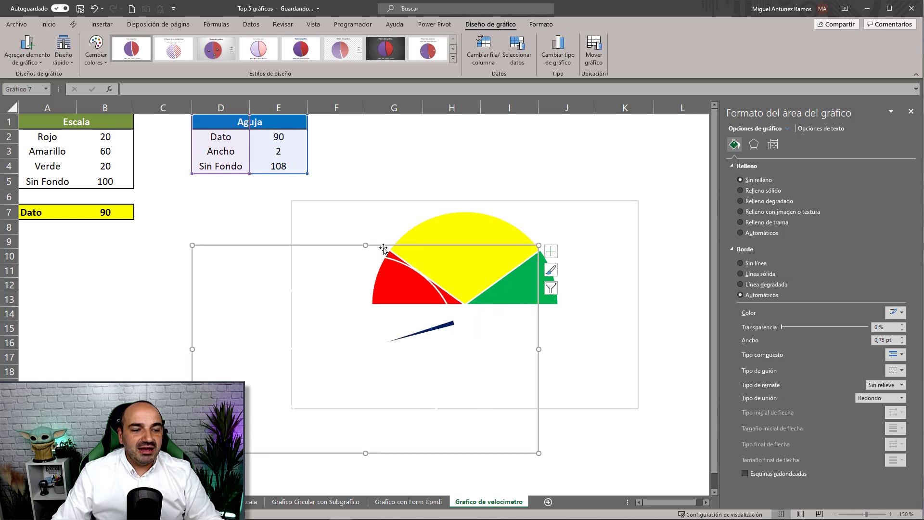
ctrl+click(584, 217)
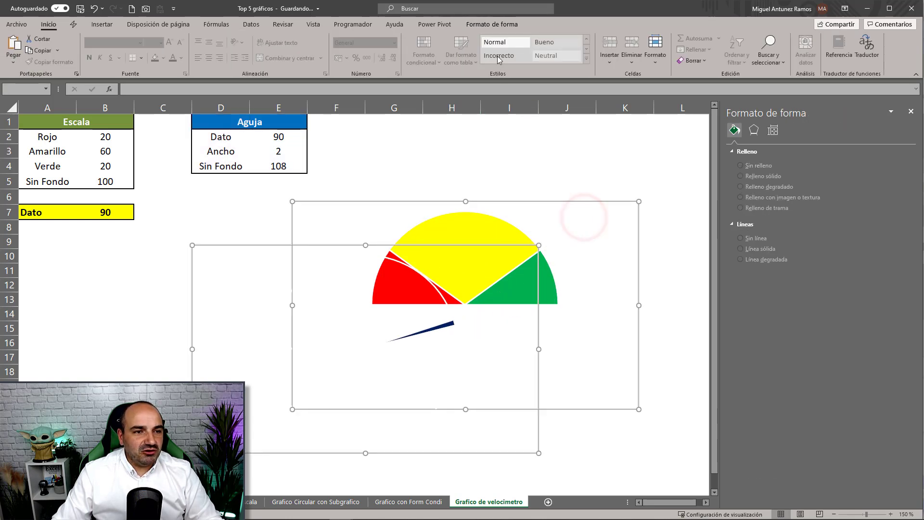
click(492, 24)
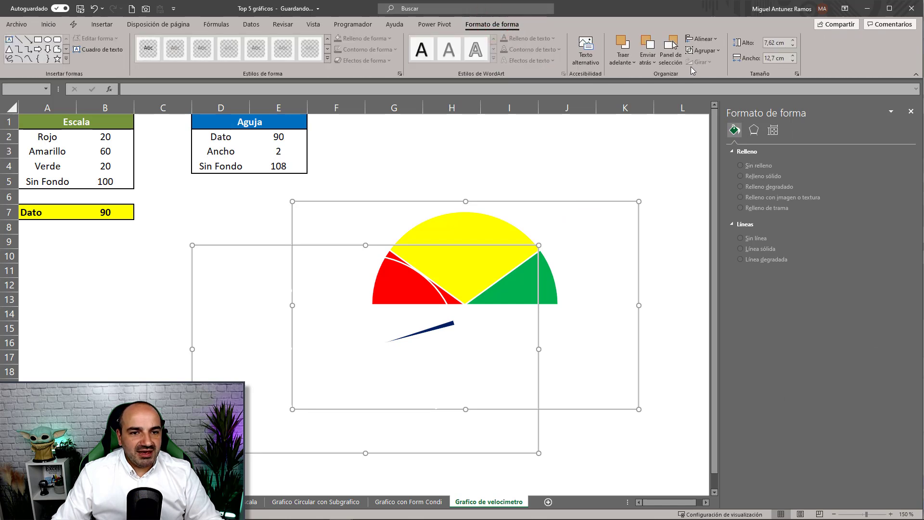
click(715, 39)
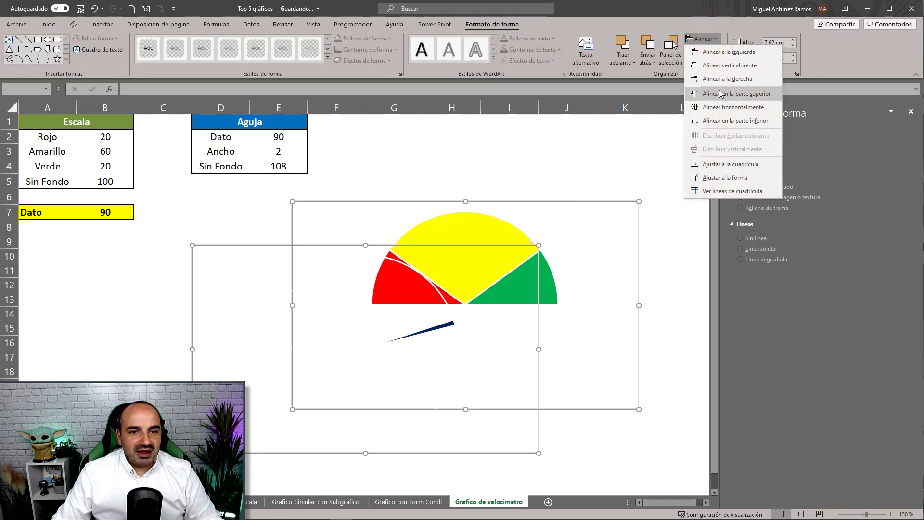
click(721, 93)
click(700, 38)
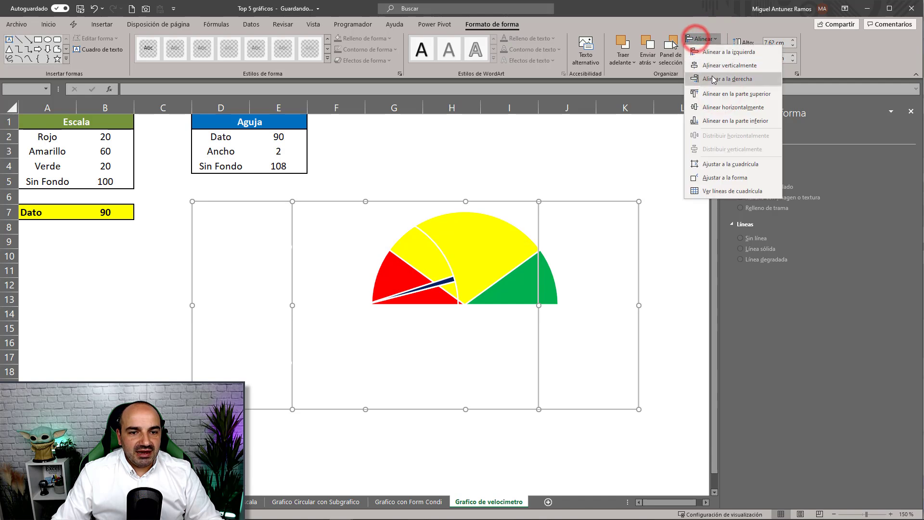
click(717, 78)
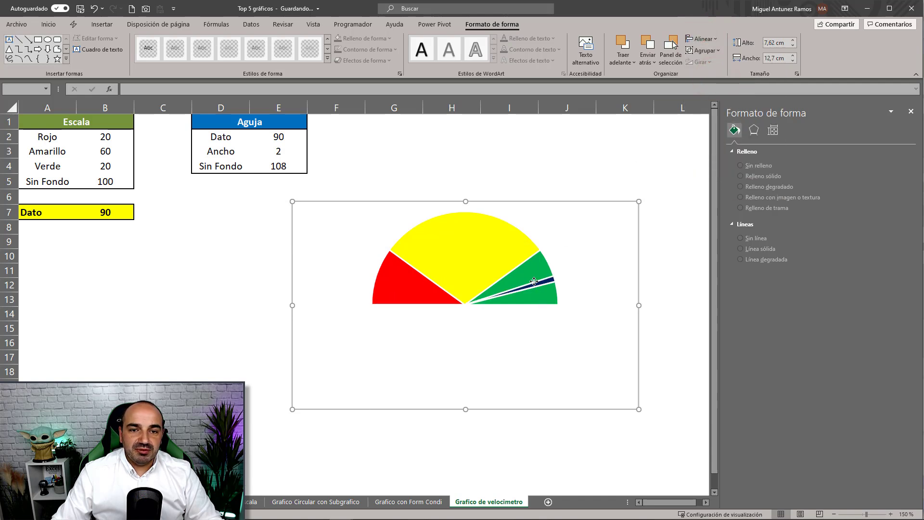
click(530, 171)
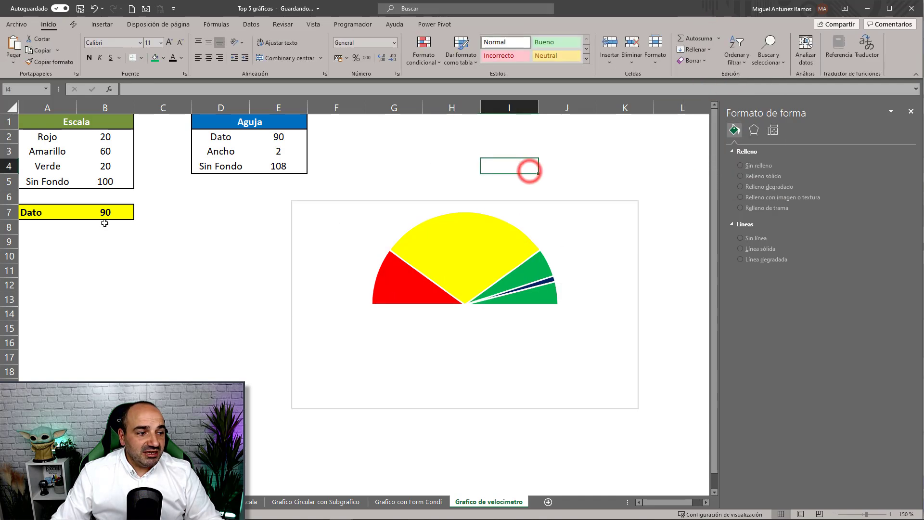
- Enter 450 as the Dato value in B7, then correct it to 45 to test the needle
click(104, 213)
text(450)
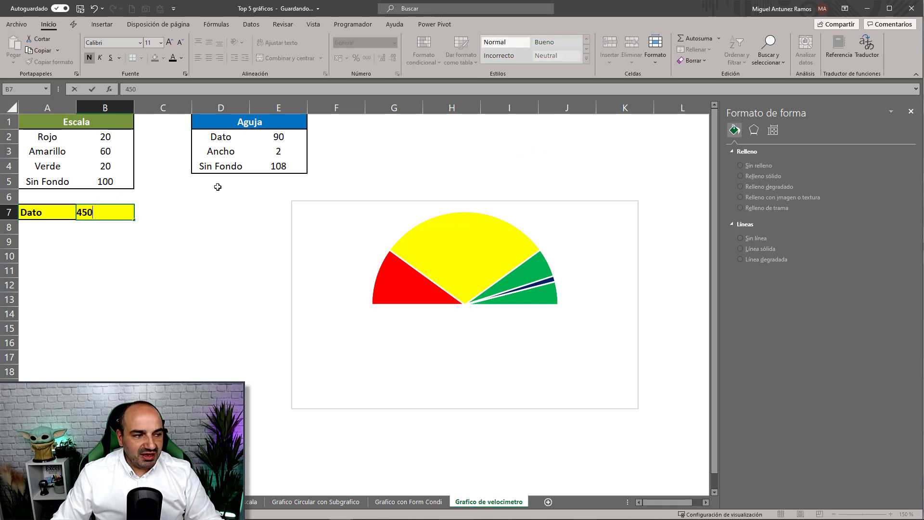
key(Return)
click(100, 213)
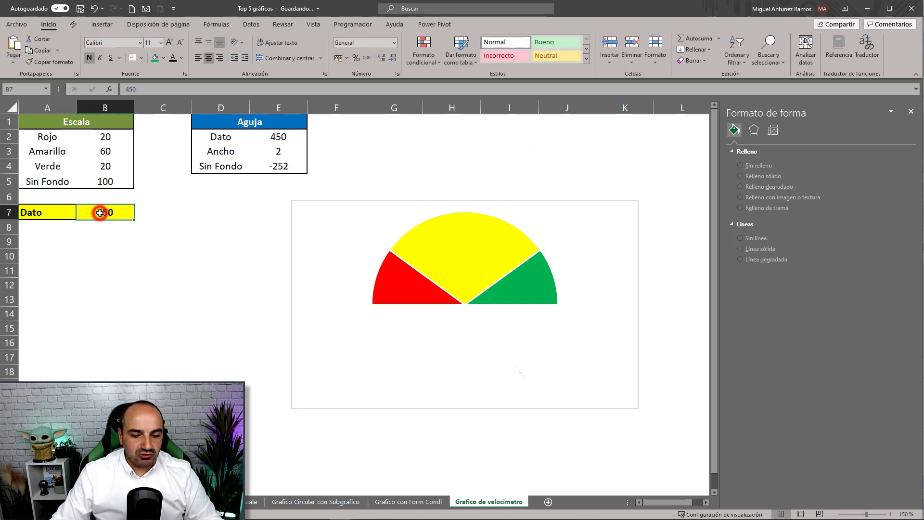
text(45)
key(Return)
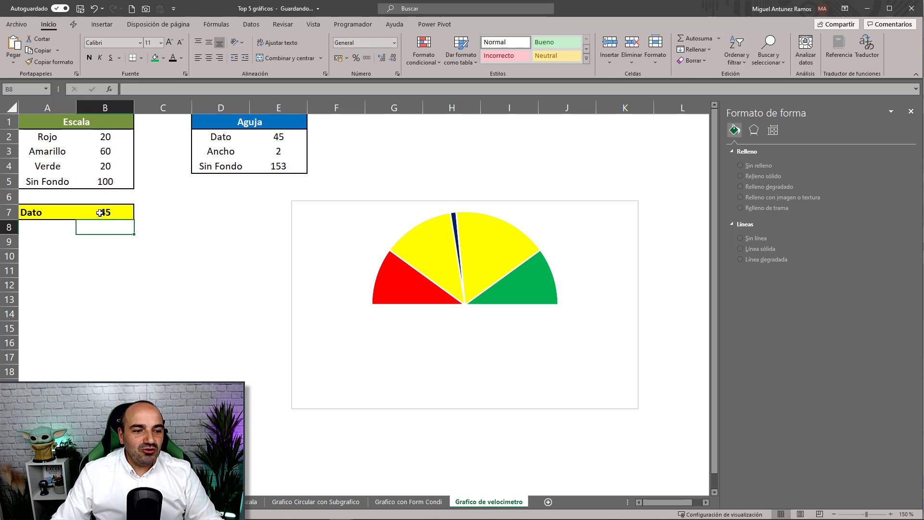
- Test the gauge needle by setting the Dato value in B7 to 15, 98 and 65 in turn
click(99, 214)
text(15)
key(Return)
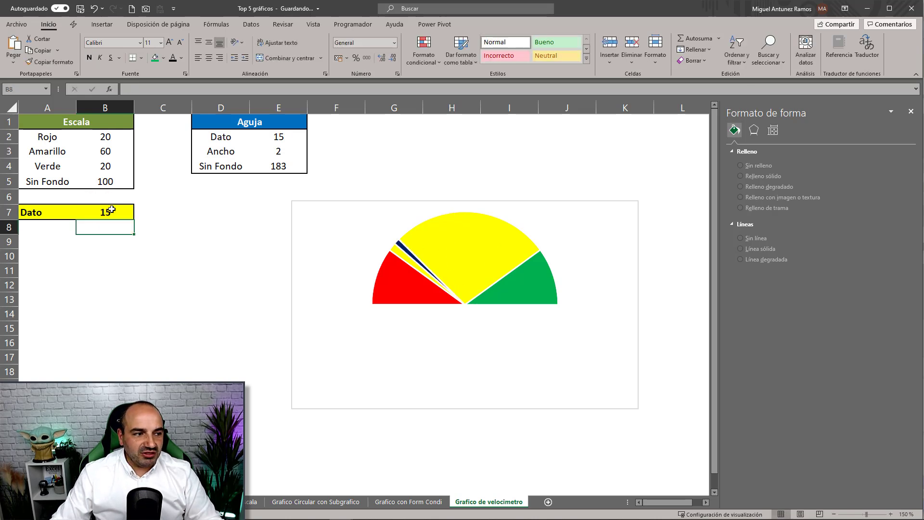
click(112, 208)
text(98)
key(Return)
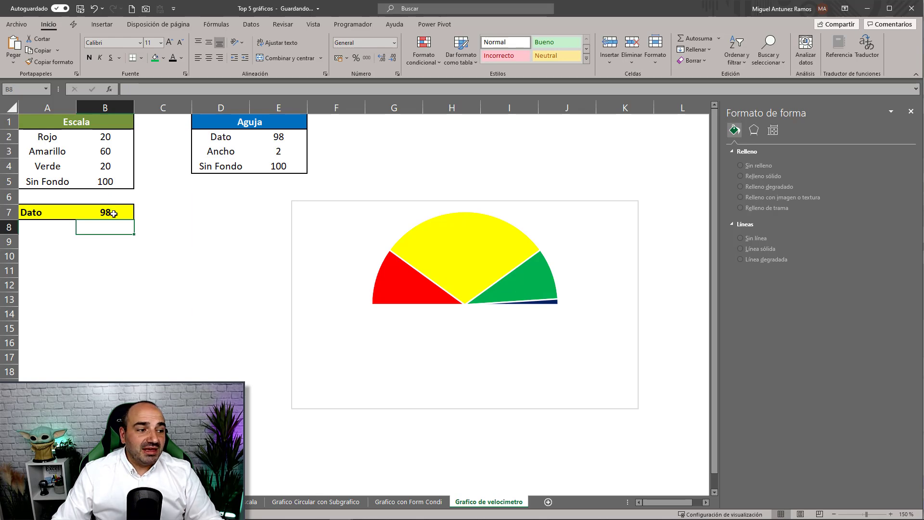
click(113, 214)
text(65)
key(Return)
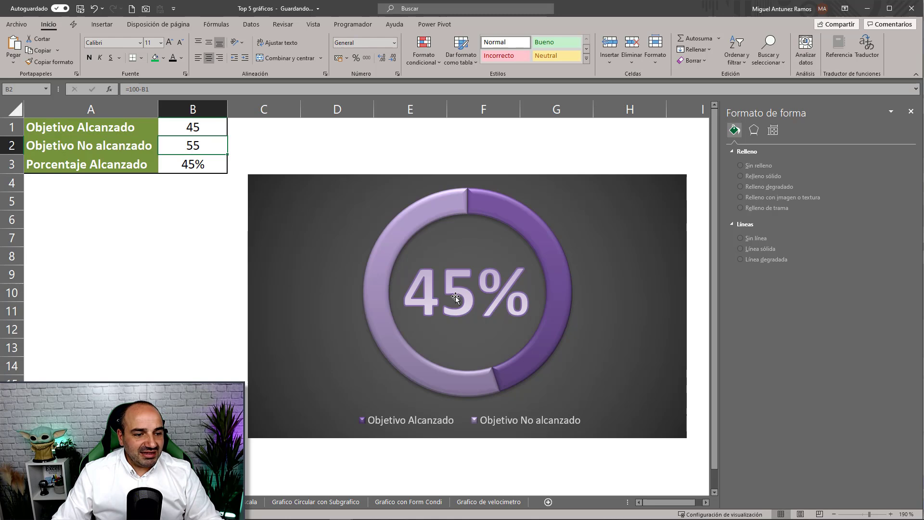
- On the Grafico de velocimetro sheet, draw a text box about 5.2 cm wide and 2.8 cm high below the Dato row
click(489, 502)
click(148, 308)
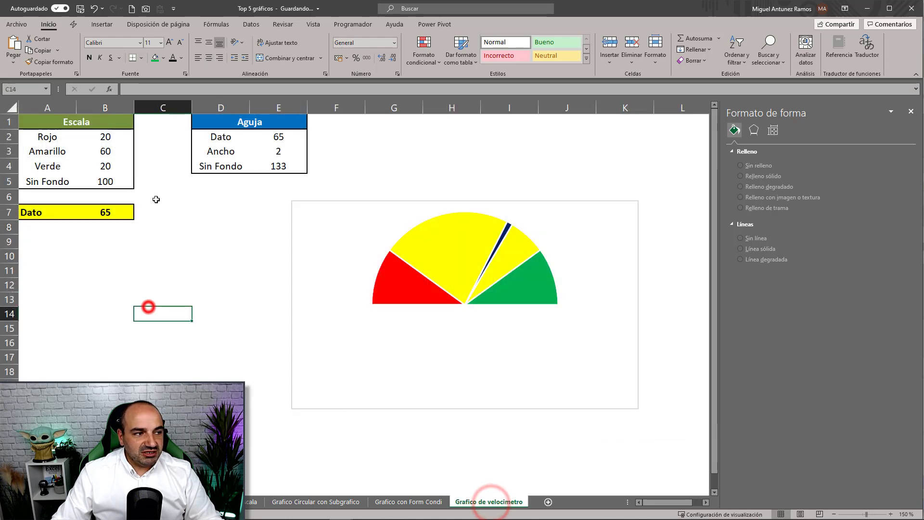
click(106, 24)
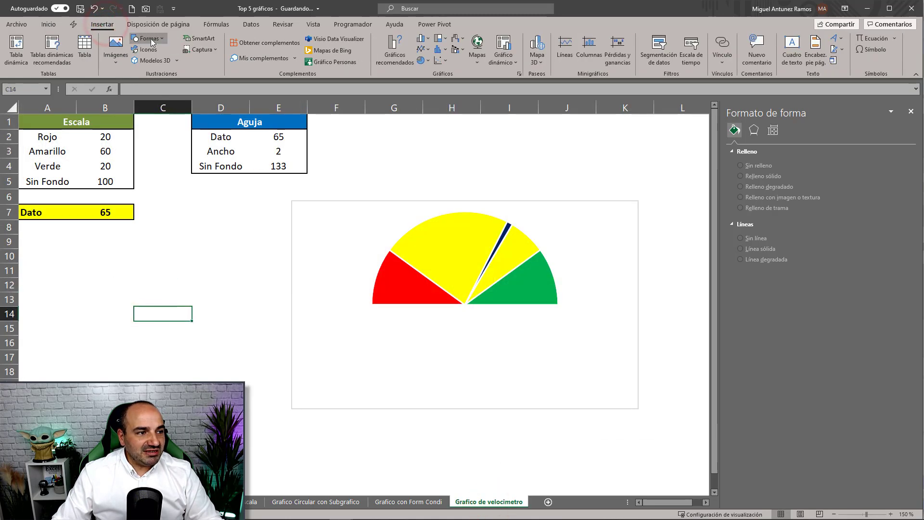
click(148, 38)
click(136, 64)
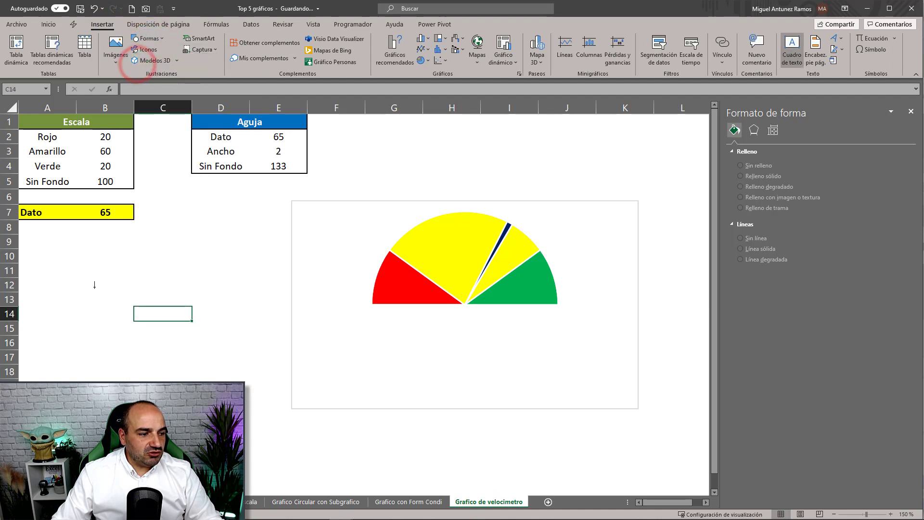
drag(151, 347, 236, 359)
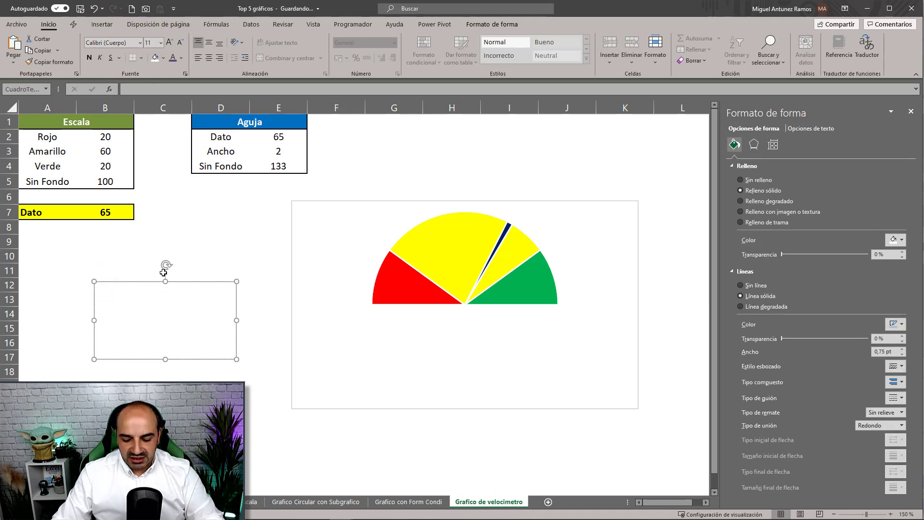
- Link the text box to the Dato value with the formula =$B$7
click(166, 90)
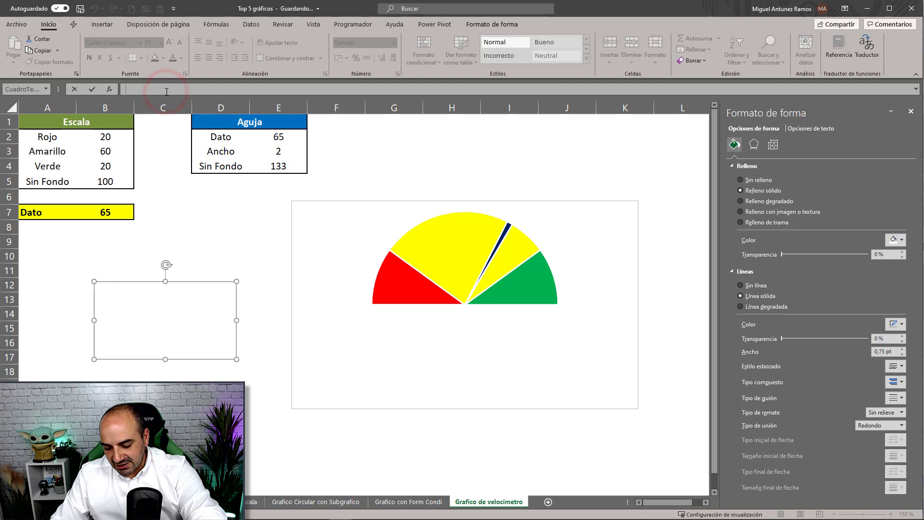
text(=)
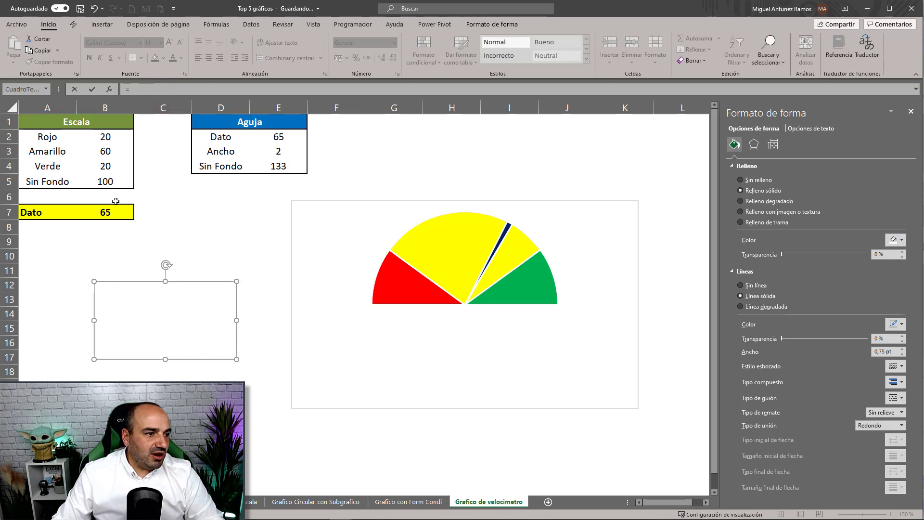
key(Return)
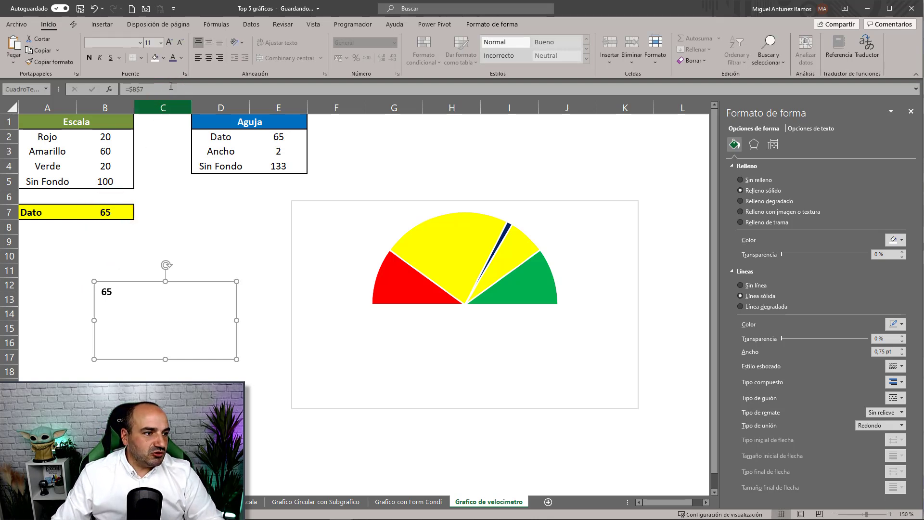
- Center the text box content vertically and horizontally and enlarge its font to 66 points
click(210, 43)
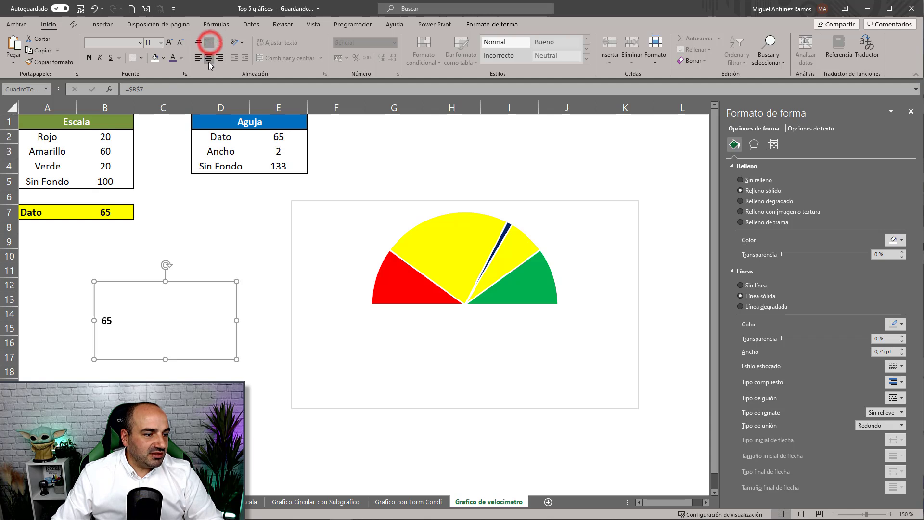
click(172, 43)
click(172, 43)
click(171, 42)
click(171, 42)
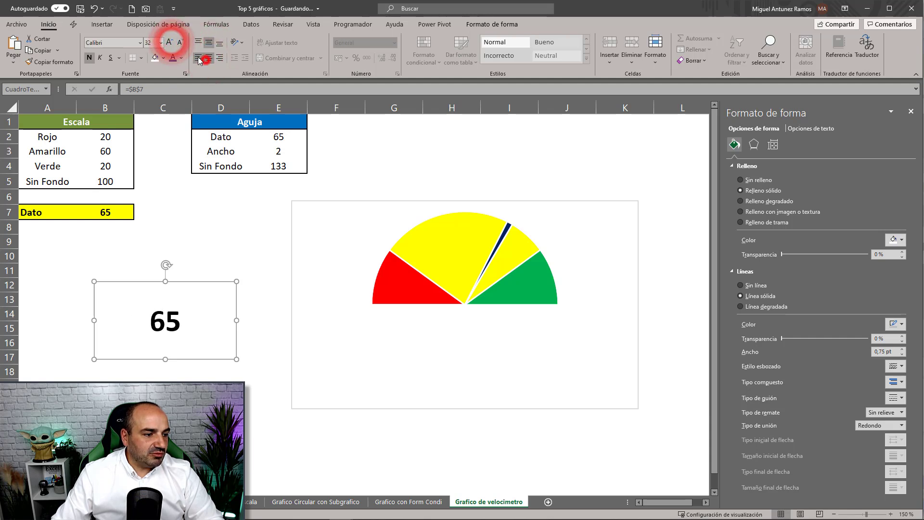
click(208, 58)
click(170, 43)
click(170, 42)
click(171, 43)
click(170, 43)
click(170, 42)
click(171, 42)
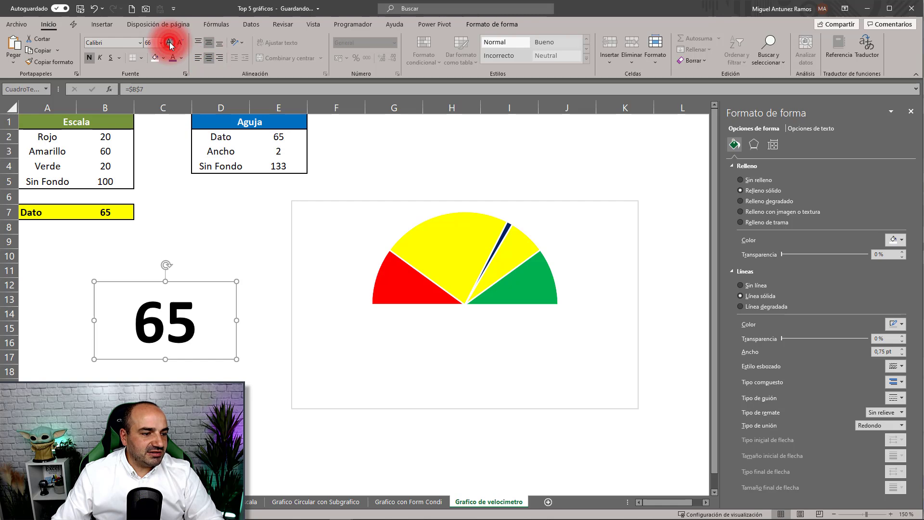
- Remove the text box outline and place the box centered beneath the gauge's half circle
click(492, 24)
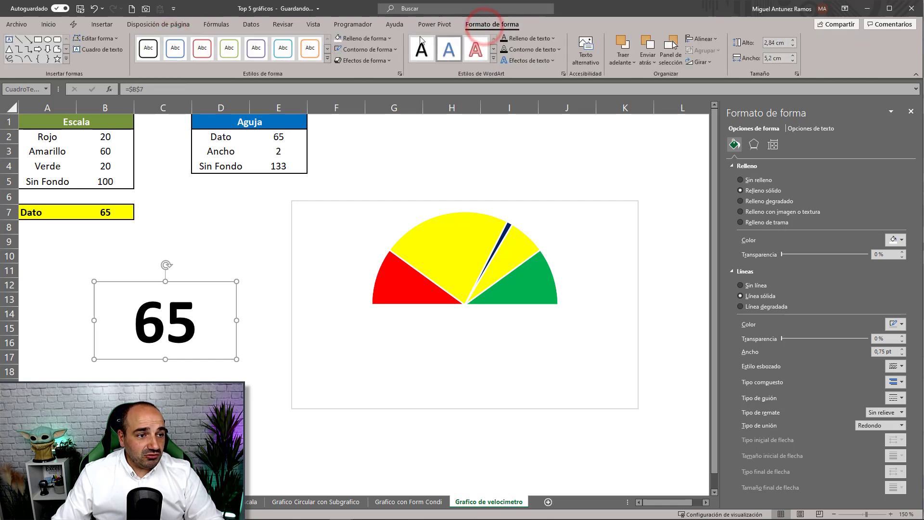
click(367, 50)
click(345, 196)
drag(183, 288, 489, 314)
- Test the gauge and its linked number by setting the Dato value in B7 to 75, 90 and finally 25
click(105, 212)
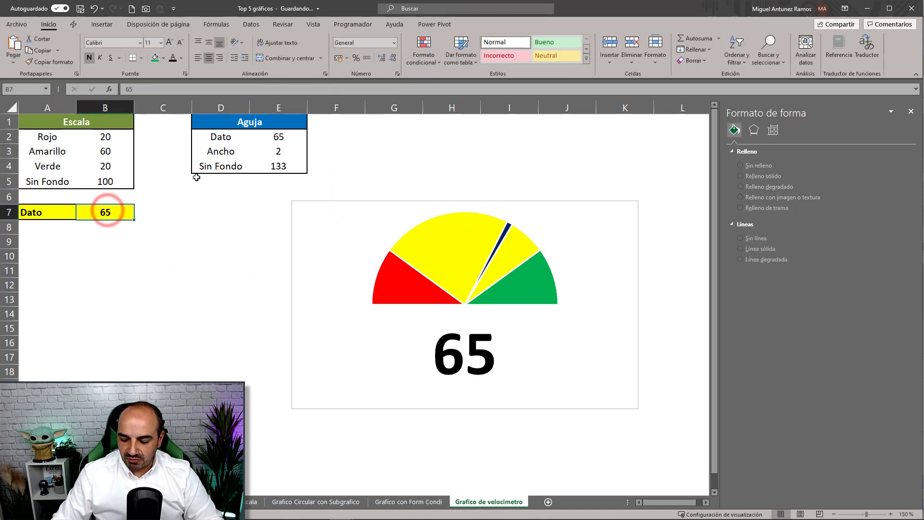
text(75)
key(Return)
click(126, 211)
text(90)
key(Return)
click(124, 213)
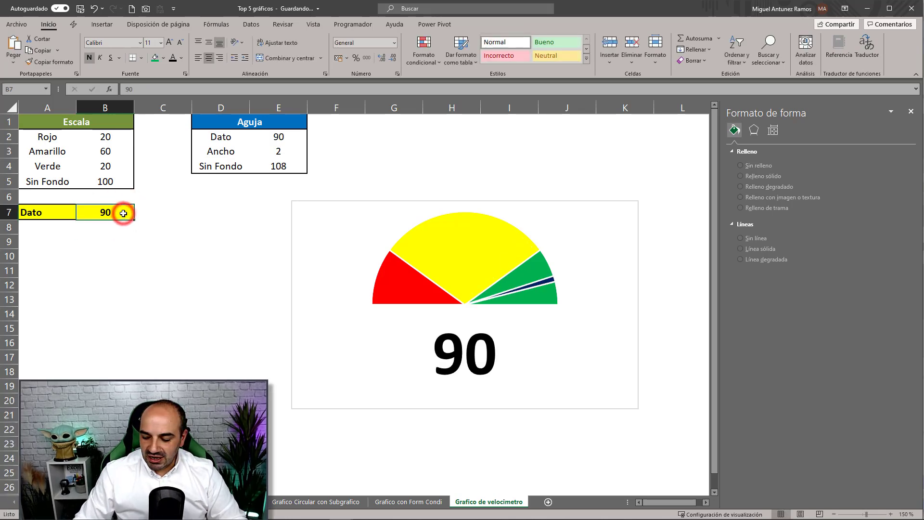
text(25)
key(Return)
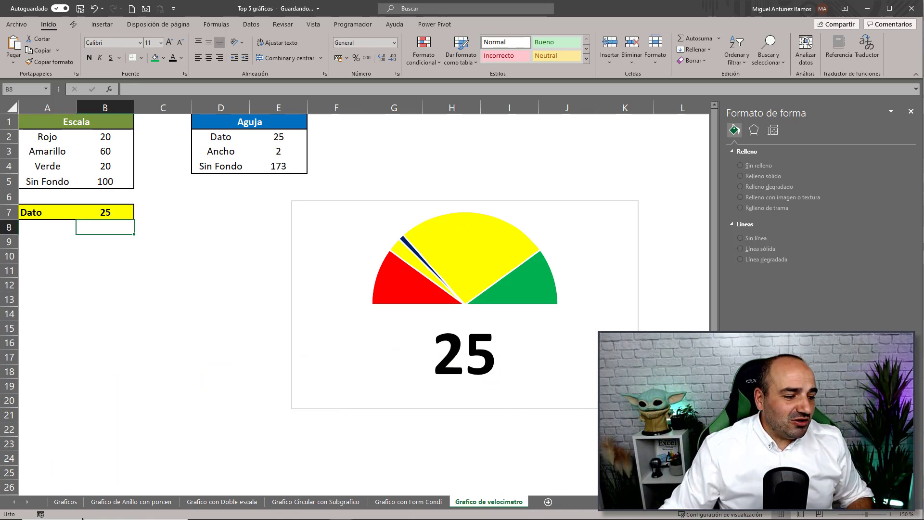
- Open the Graficos sheet with all the finished charts and close the shape formatting pane
click(65, 502)
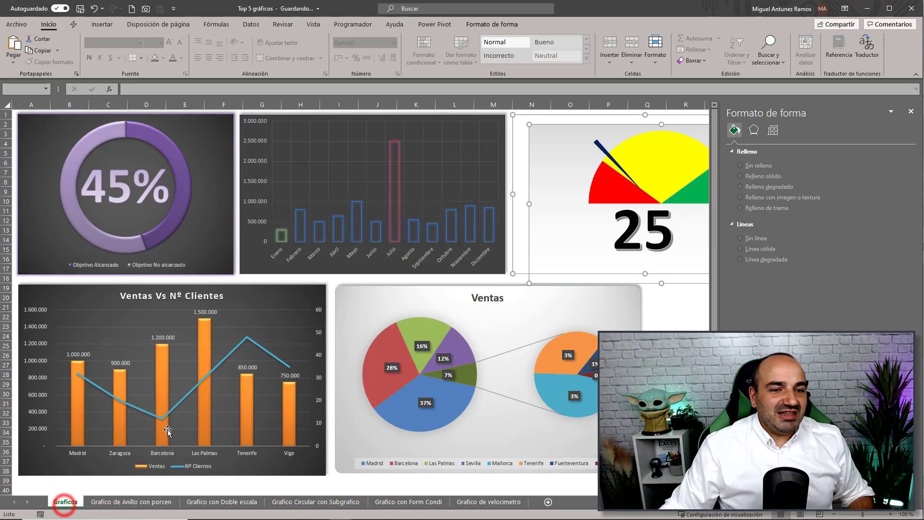
click(910, 113)
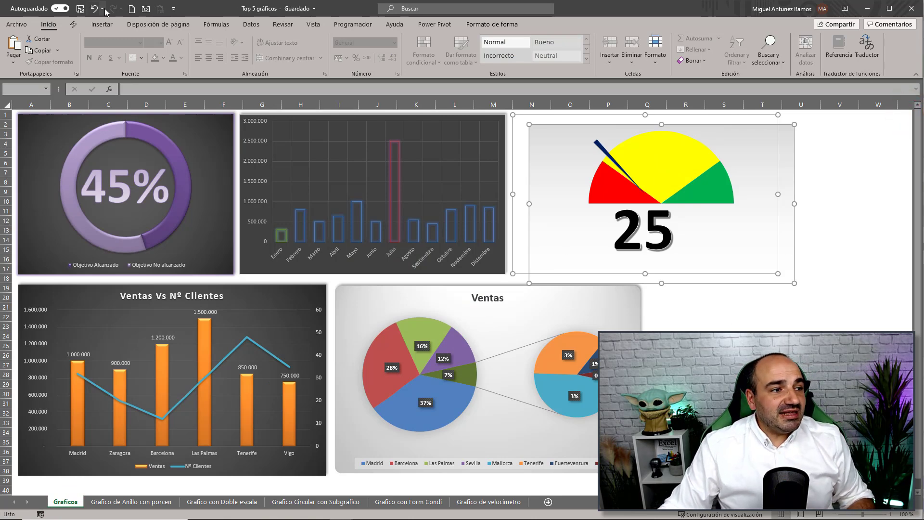
click(102, 24)
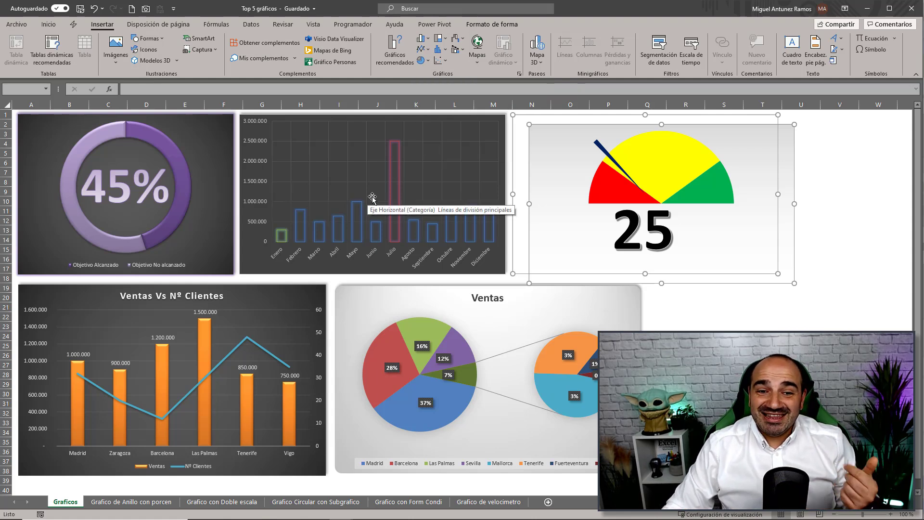
mouse_move(397, 197)
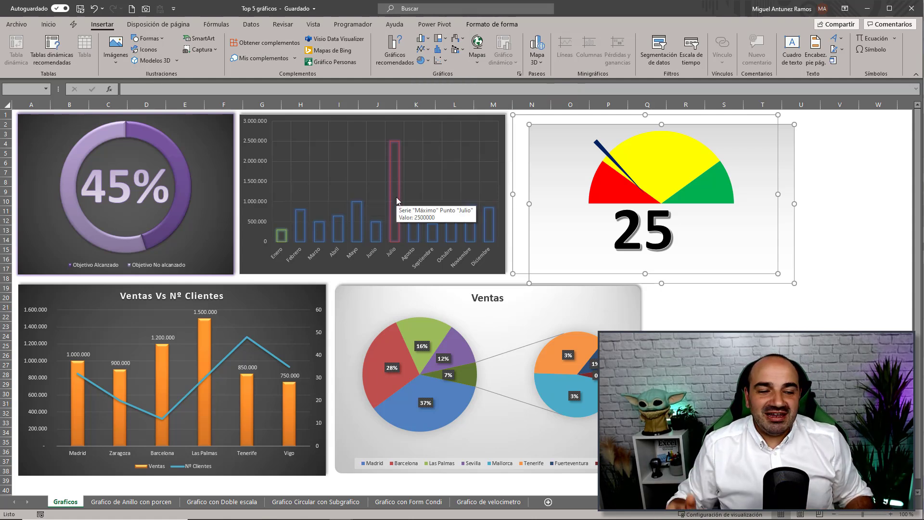